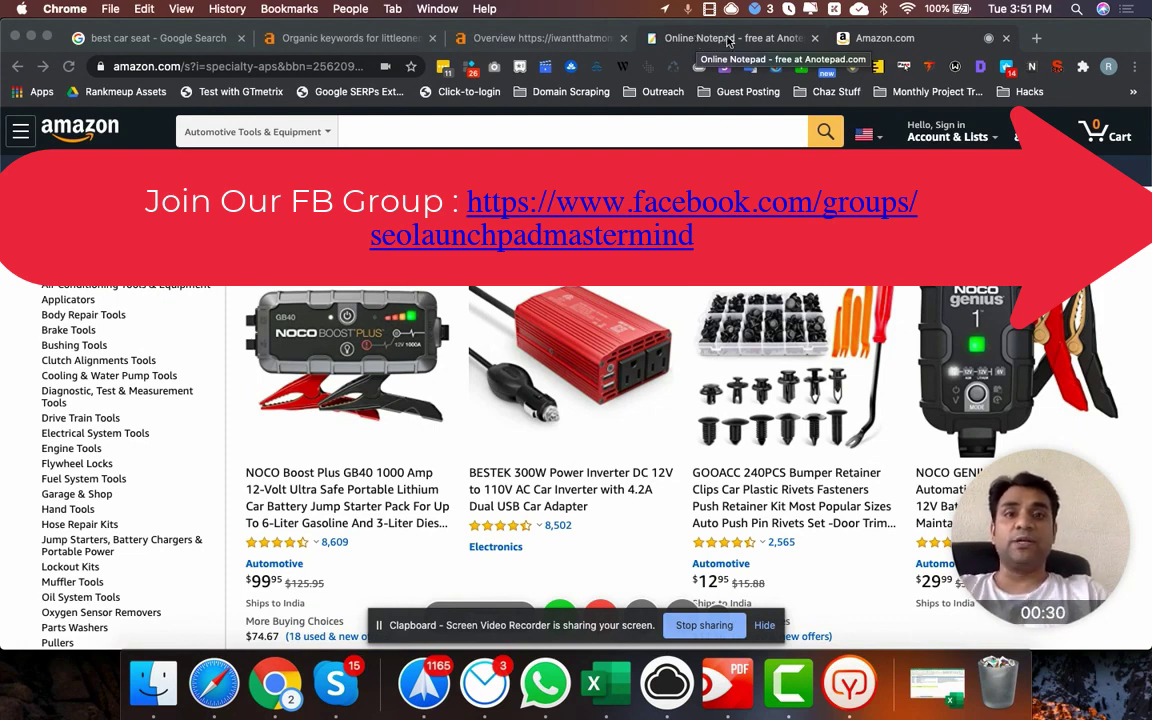
# Insert a separate line reading "OR" between the Ahrefs Chrome Extension and SEOQuake Extension entries in the online notepad note
pyautogui.click(727, 40)
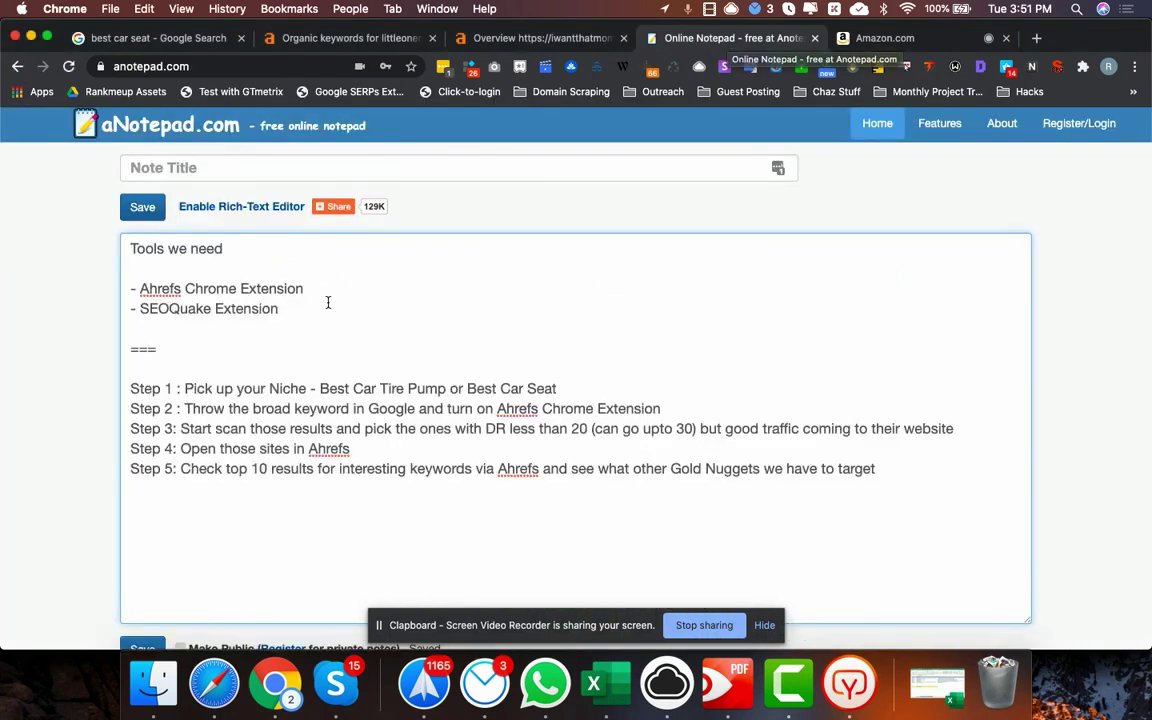
pyautogui.click(244, 249)
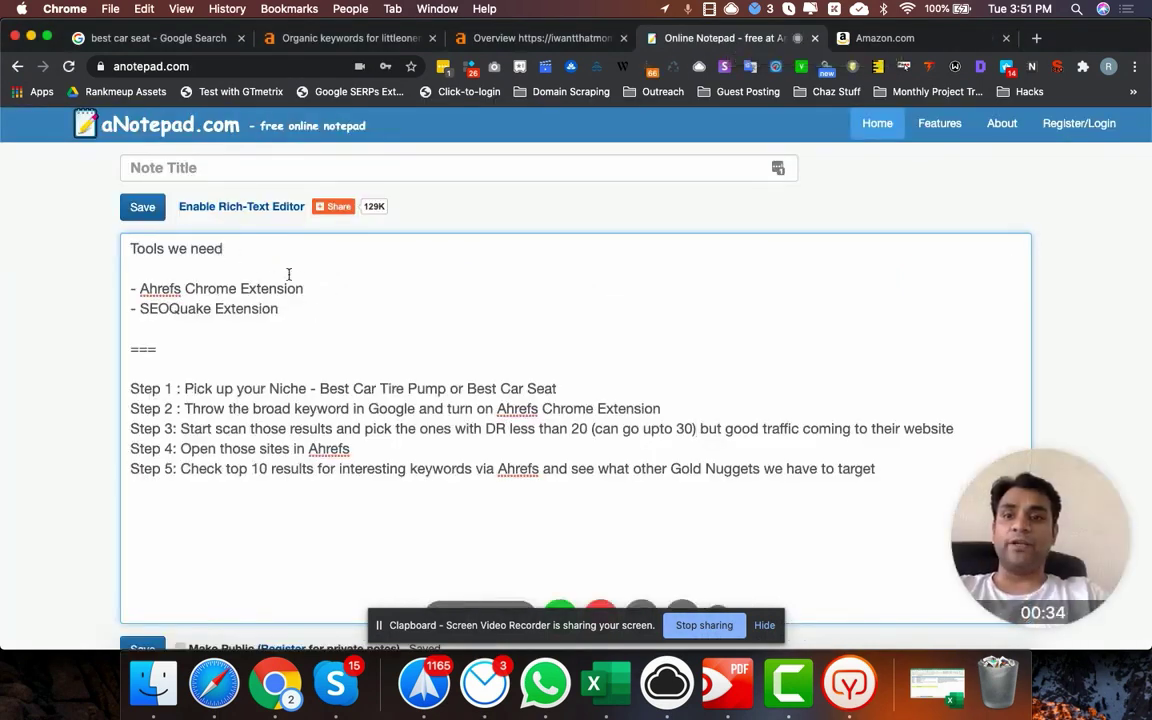
pyautogui.moveTo(305, 288); pyautogui.dragTo(140, 288)
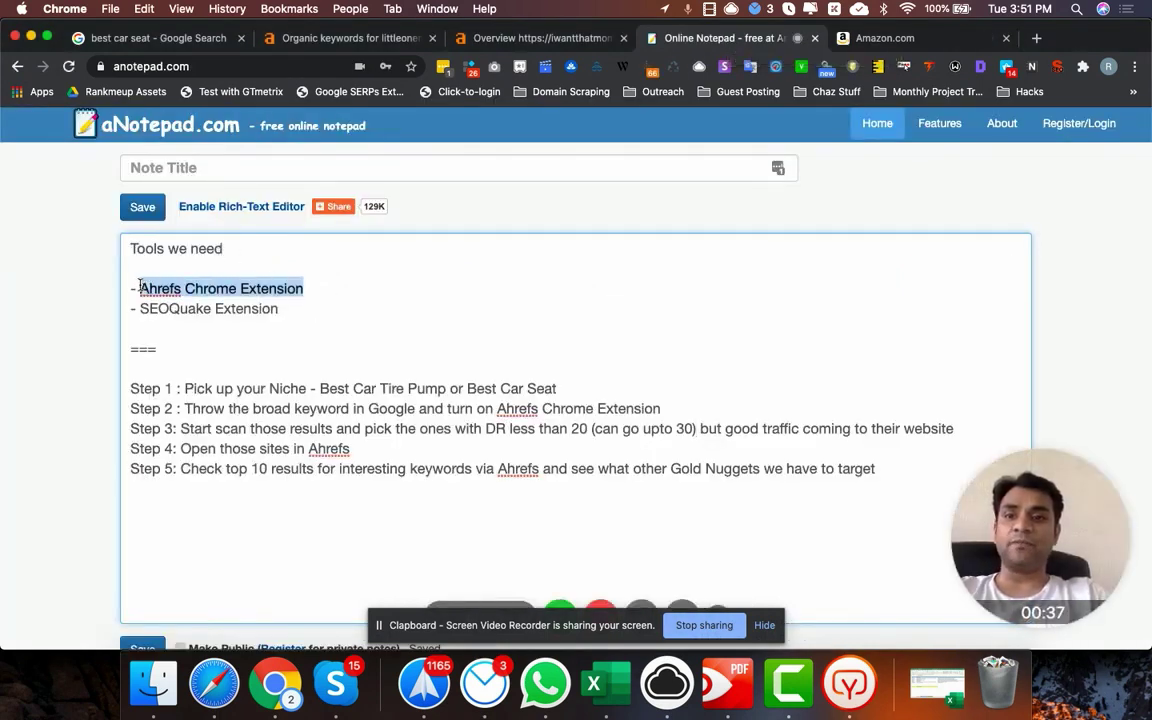
pyautogui.moveTo(282, 308); pyautogui.dragTo(137, 306)
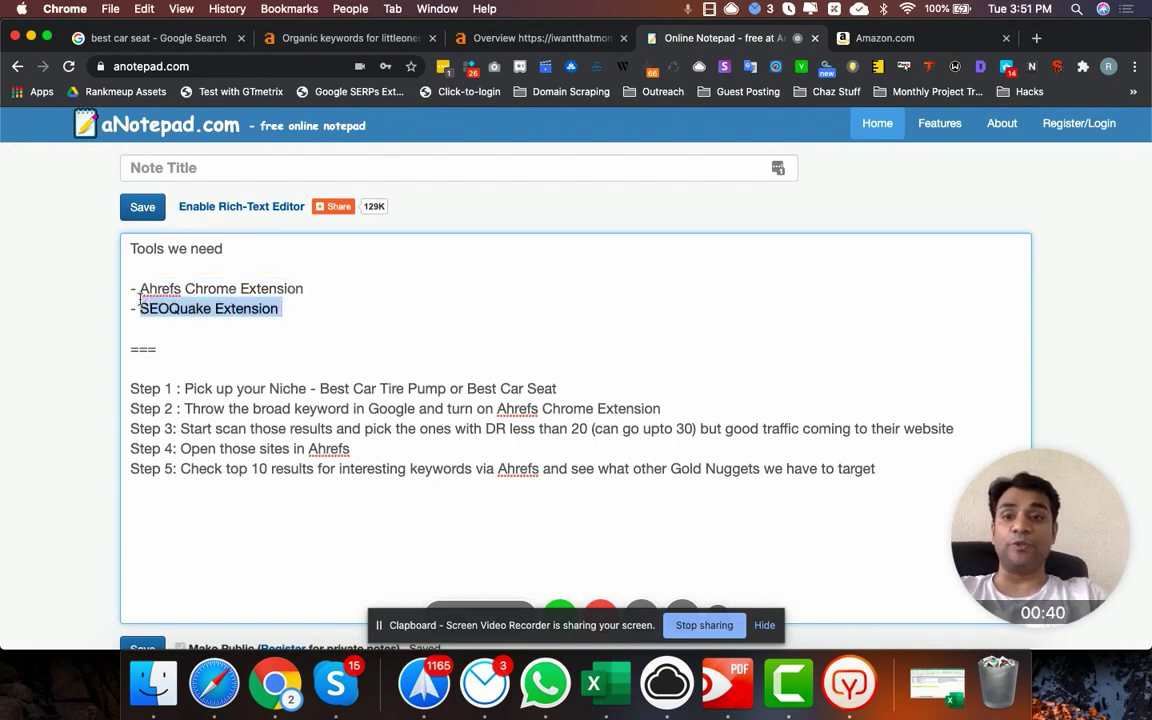
pyautogui.click(339, 289)
pyautogui.press('Return')
pyautogui.press('Return')
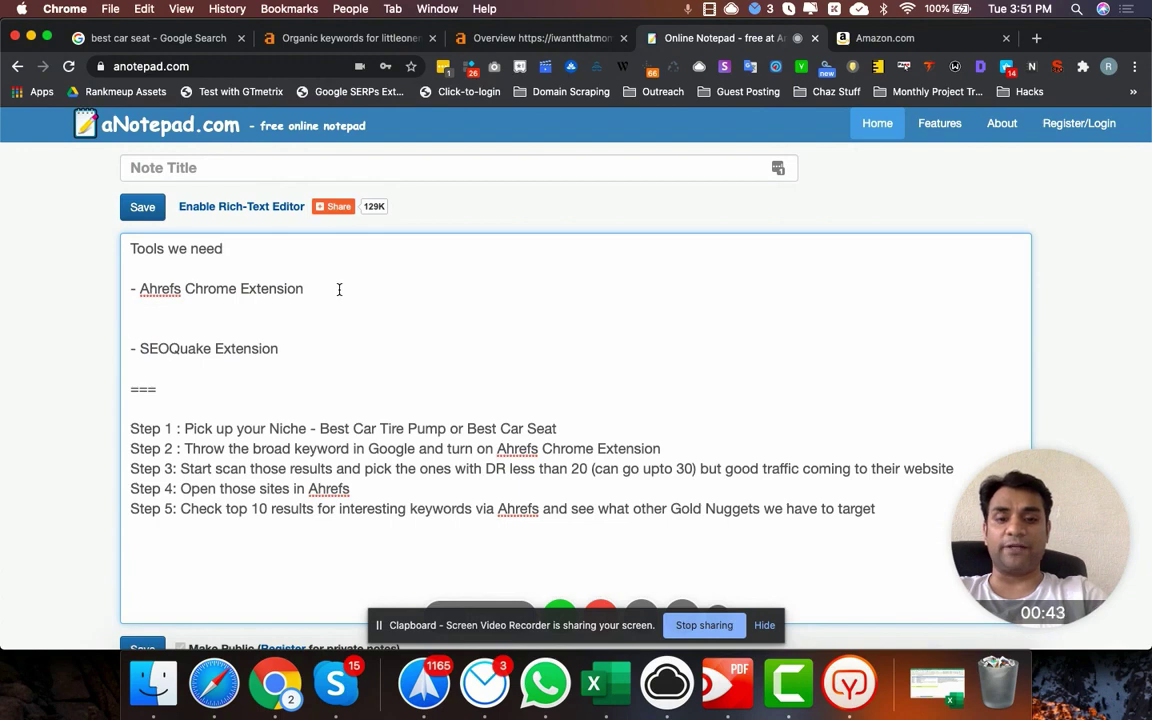
pyautogui.write('OR')
pyautogui.press('Return')
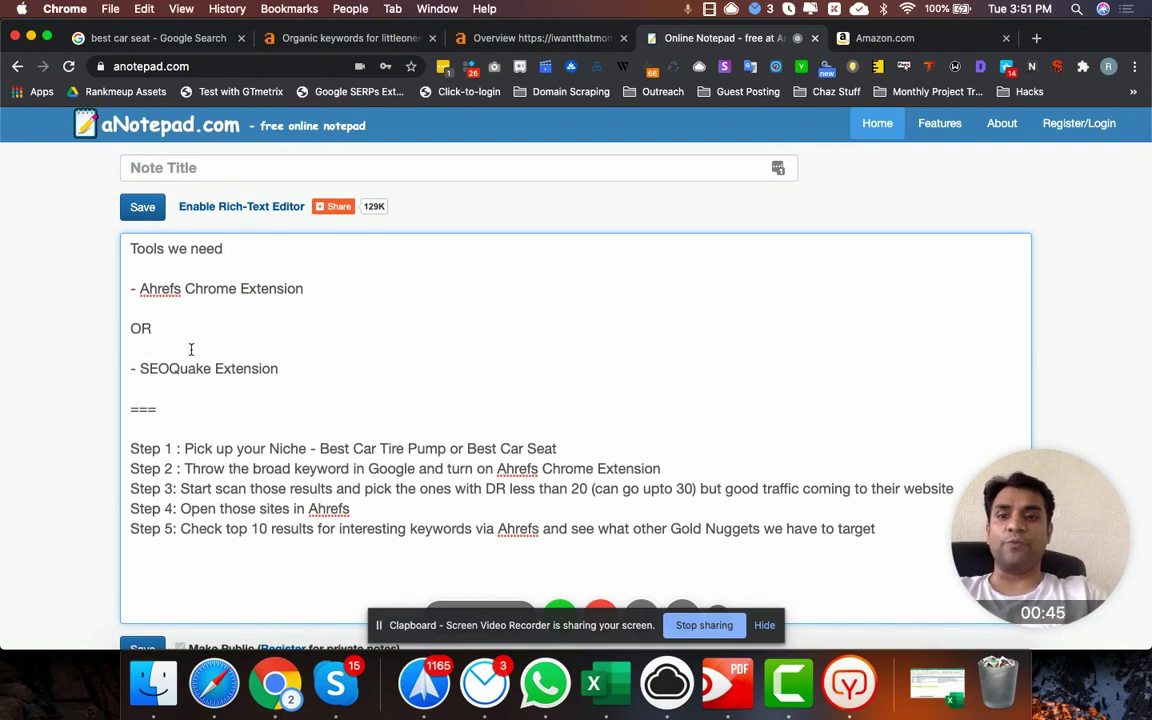
# Add "(Traffic, RD's)" after the SEOQuake Extension entry in the tools list
pyautogui.click(320, 290)
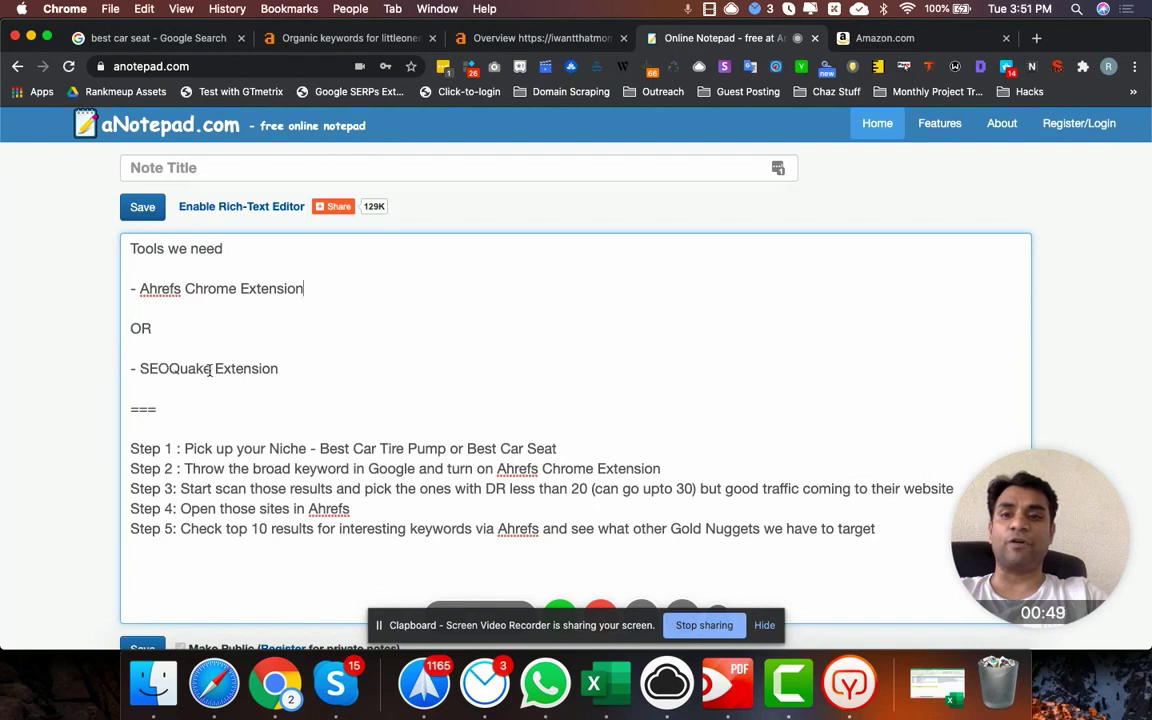
pyautogui.moveTo(210, 370); pyautogui.dragTo(142, 367)
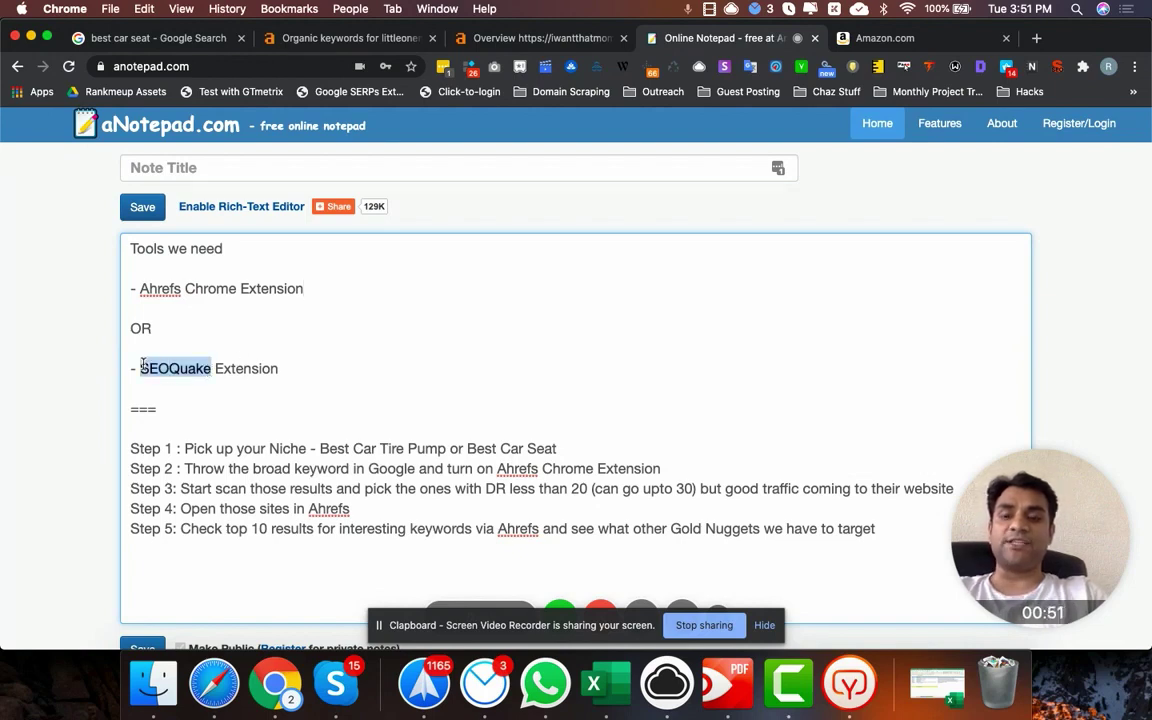
pyautogui.click(365, 375)
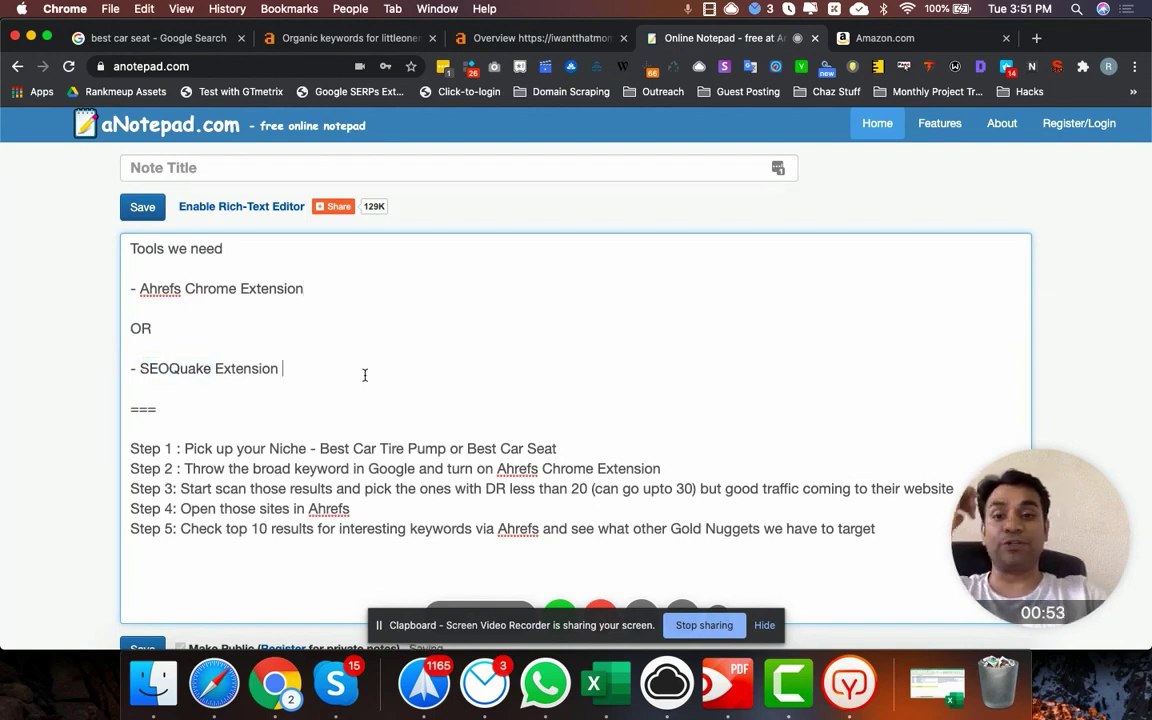
pyautogui.write('(Traffi')
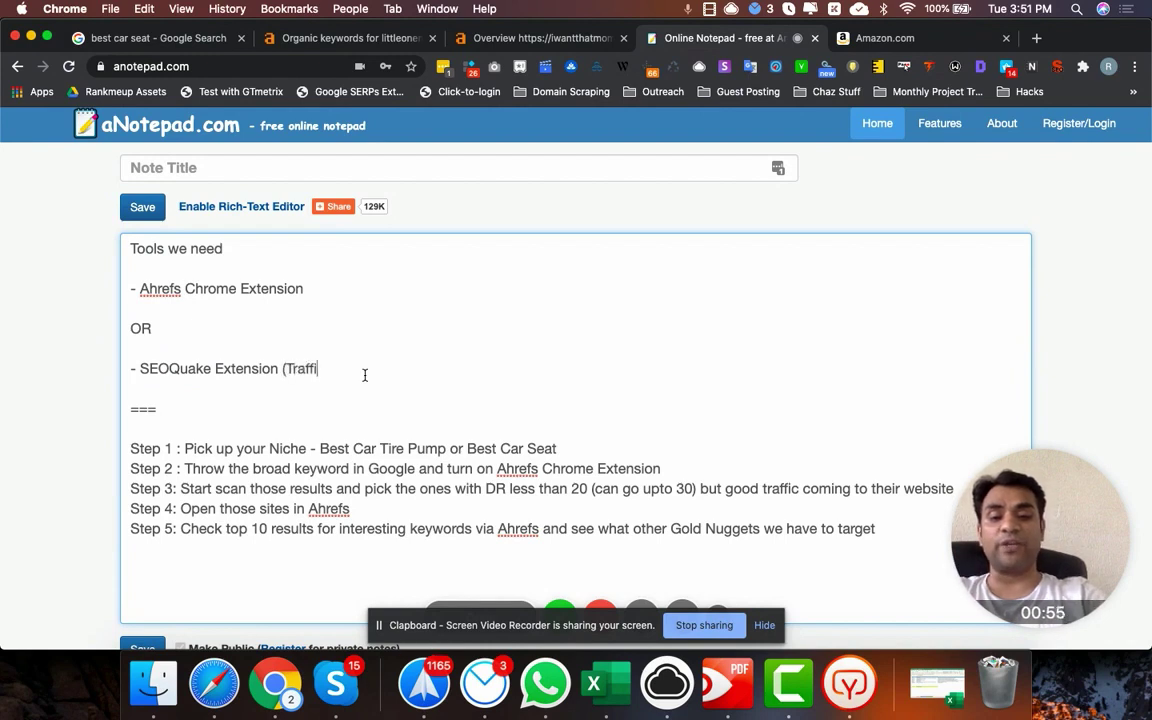
pyautogui.write("c, RD's")
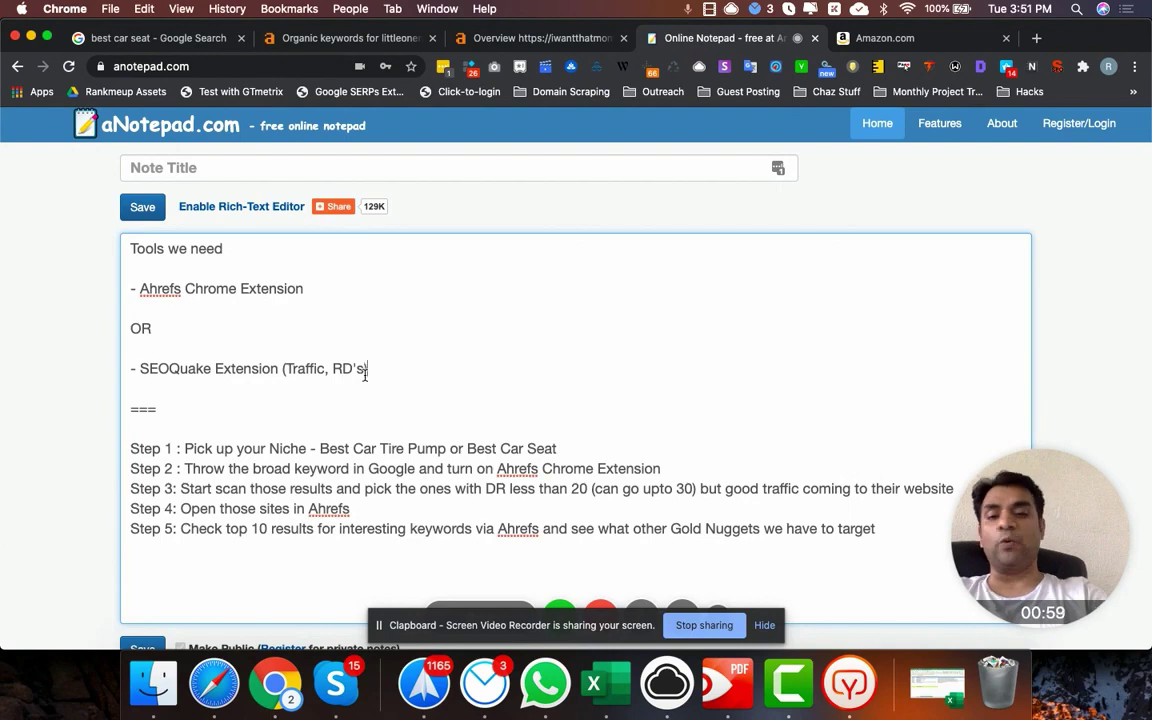
pyautogui.write(')')
# Review the numbered niche research steps in the note alongside the Amazon Tools & Equipment category and the Google results
pyautogui.scroll(-3, 230, 356)
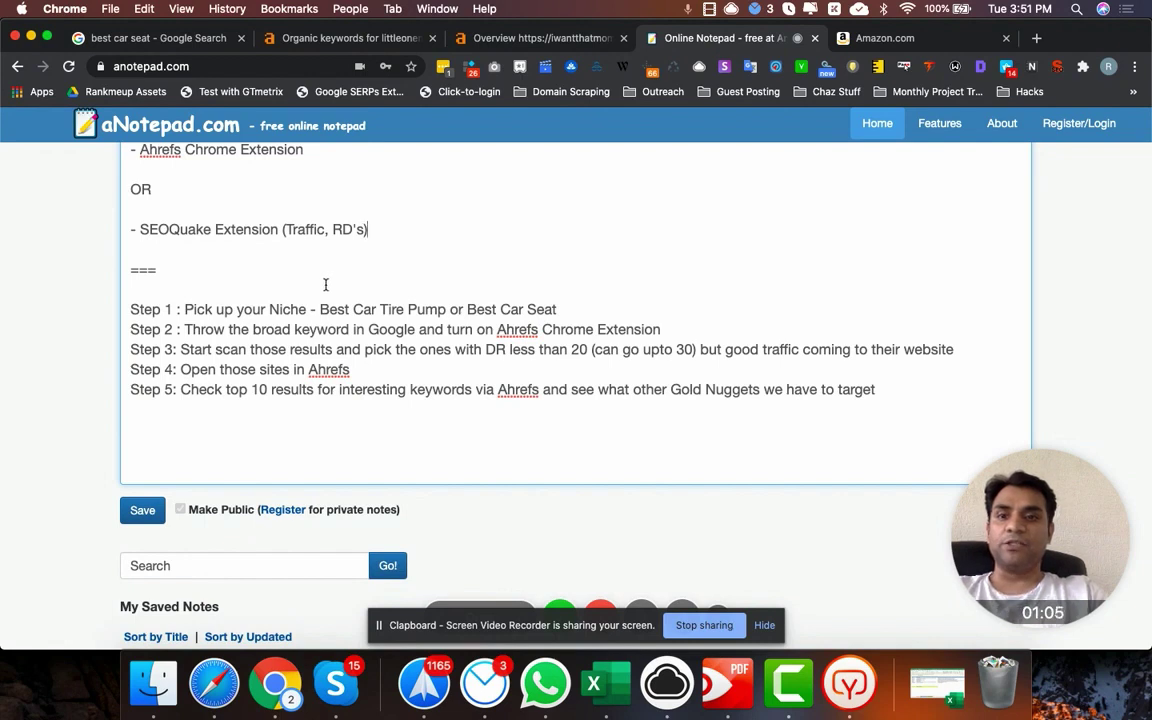
pyautogui.scroll(-1, 322, 282)
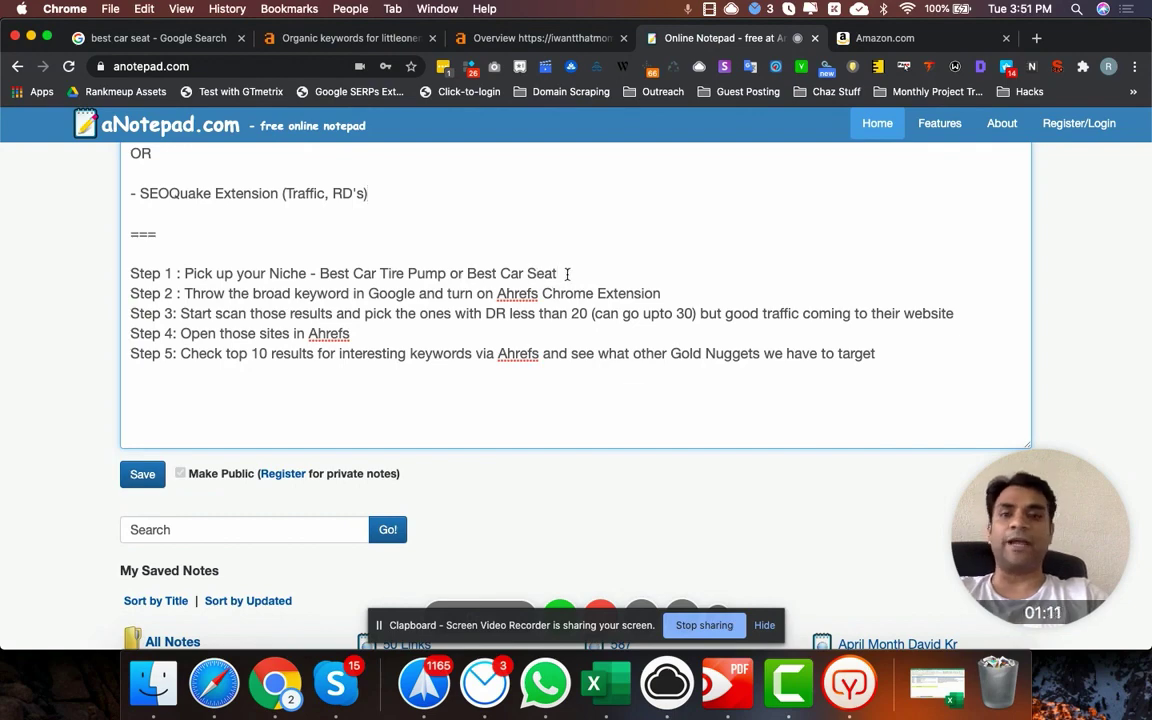
pyautogui.click(880, 38)
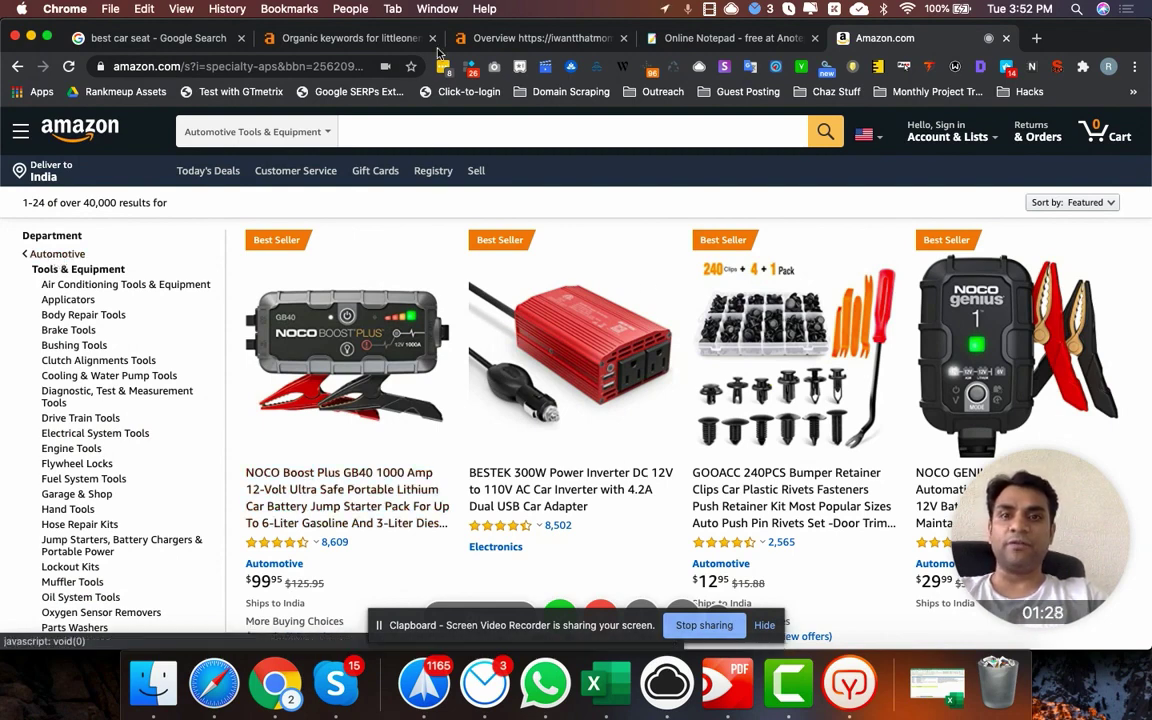
pyautogui.click(193, 45)
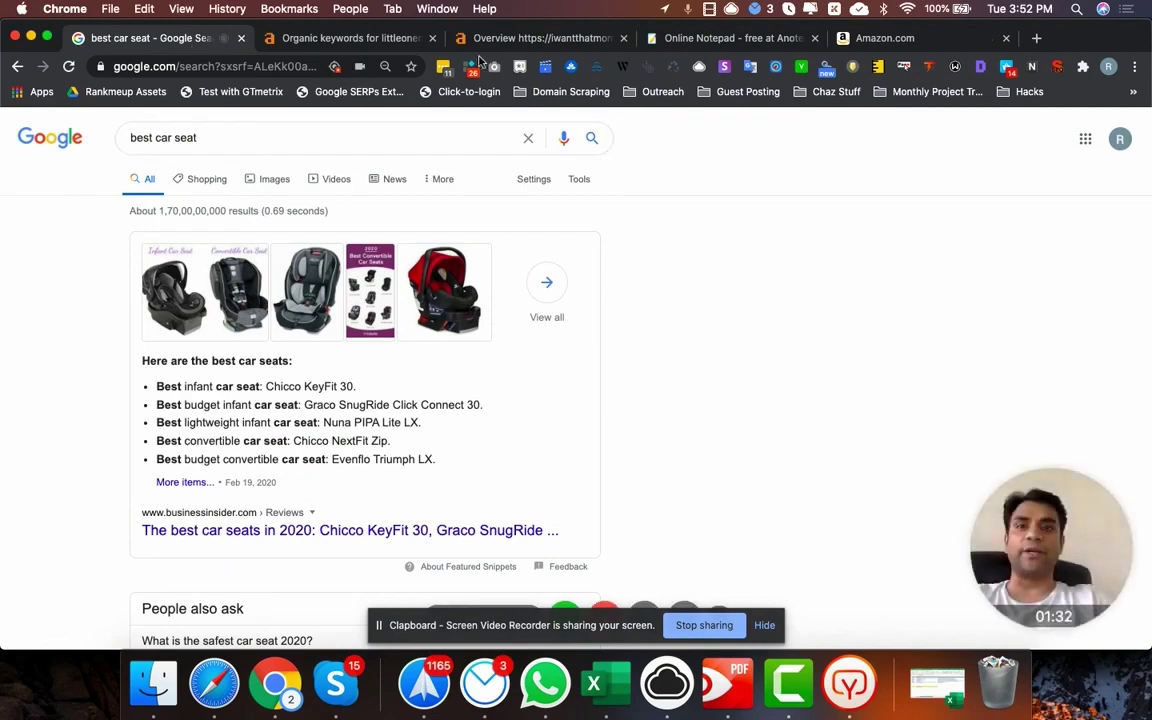
pyautogui.click(669, 45)
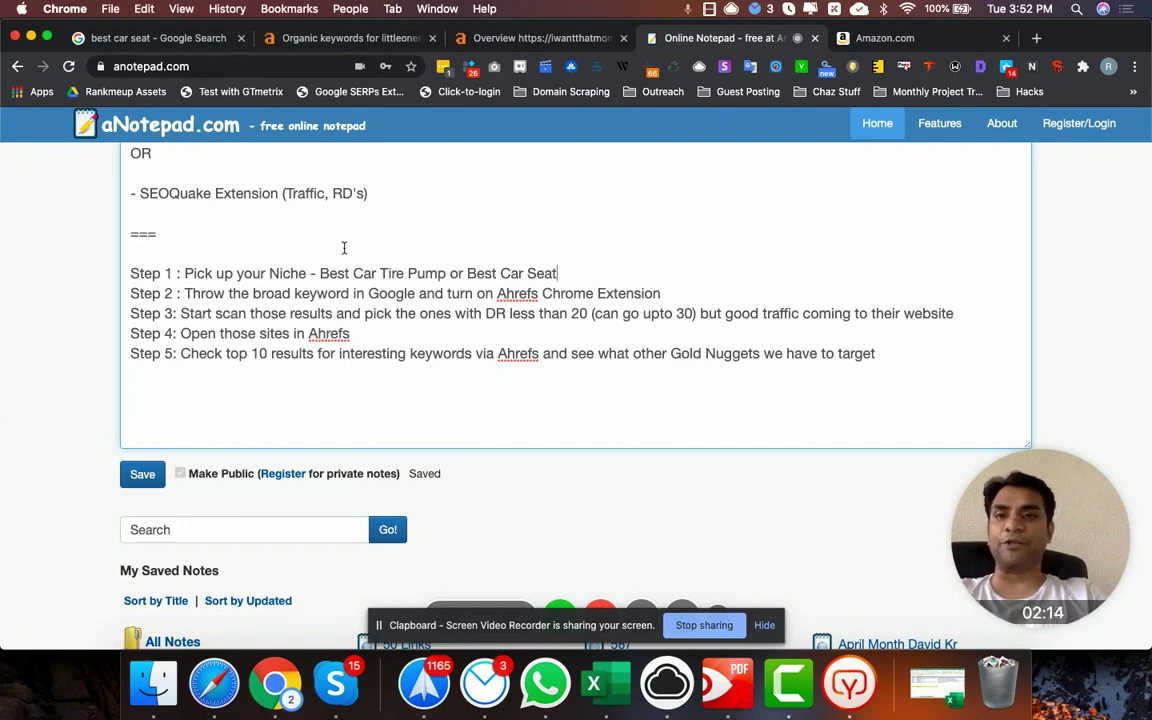
# Return to the Google results for "best car seat" and turn on the Ahrefs extension to show SEO metrics
pyautogui.click(185, 38)
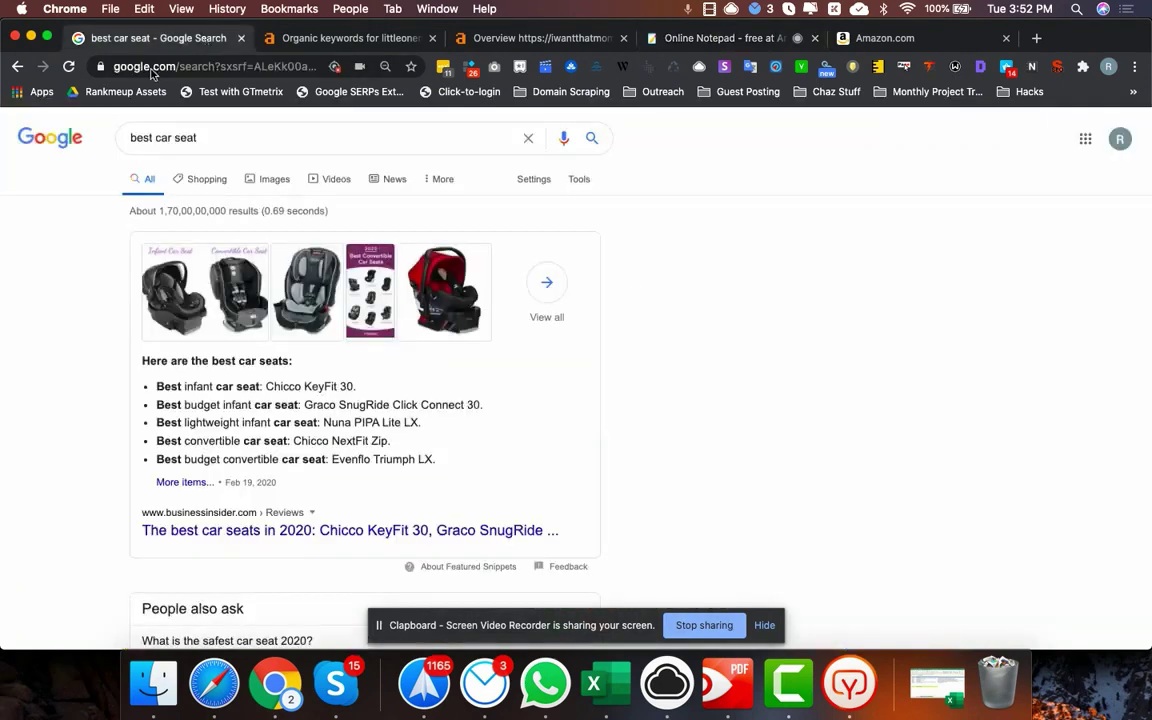
pyautogui.click(244, 144)
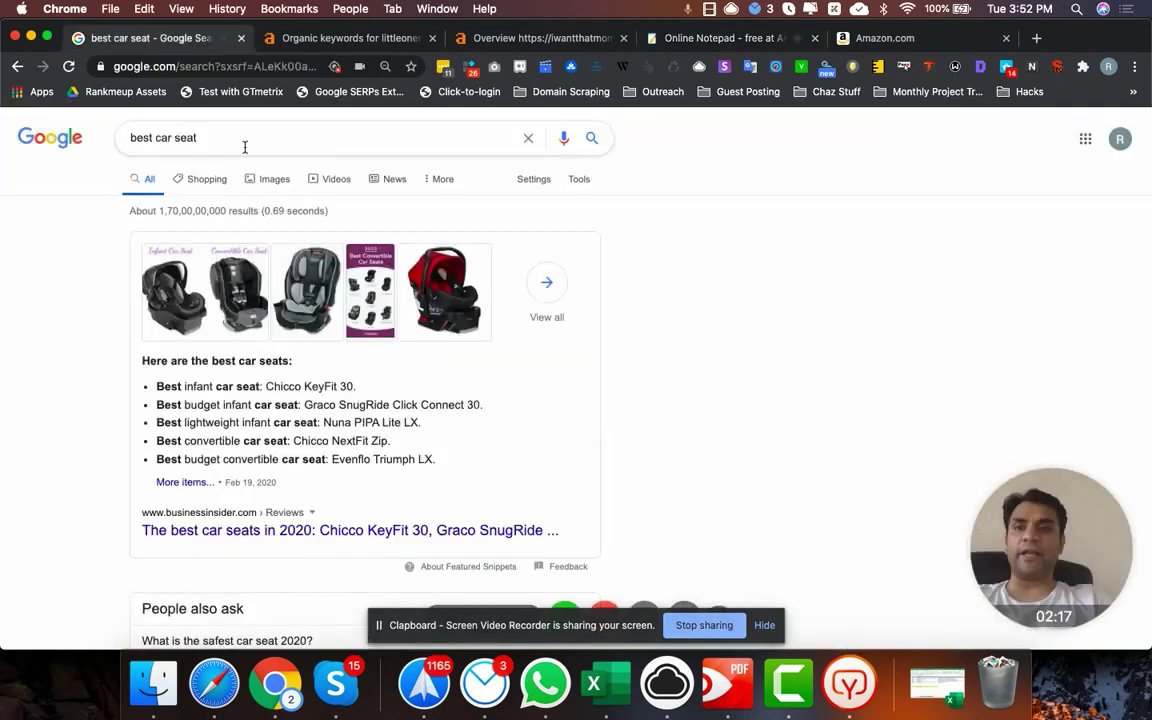
pyautogui.tripleClick(133, 130)
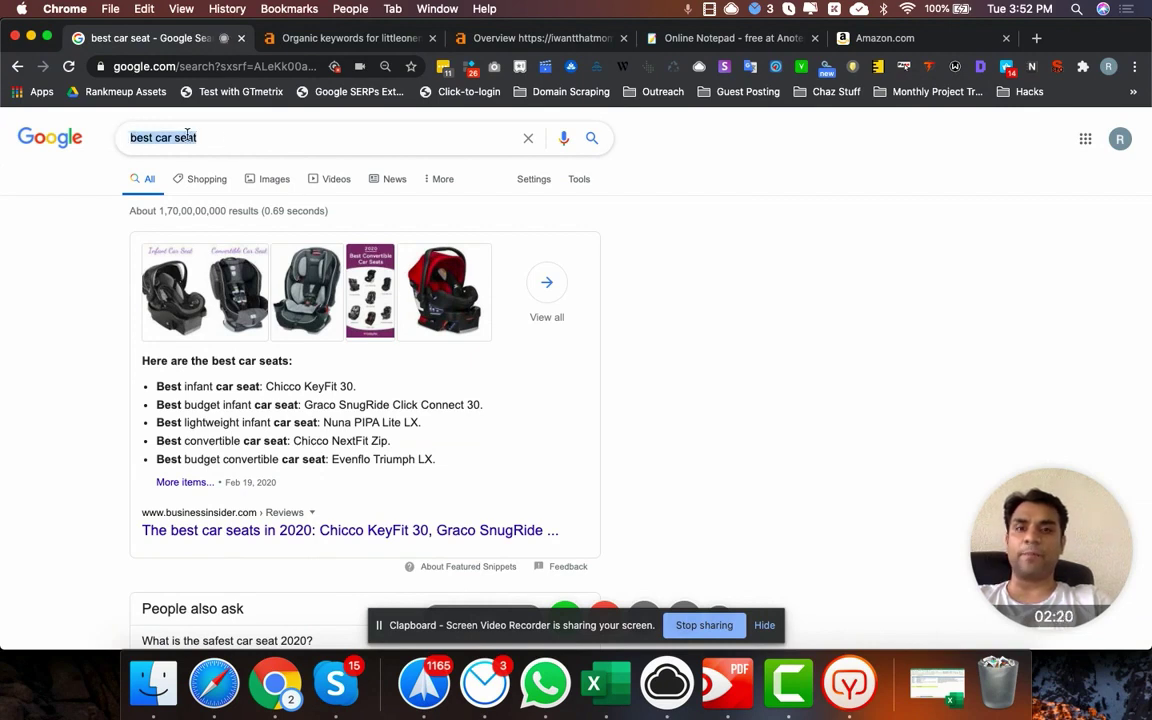
pyautogui.click(649, 67)
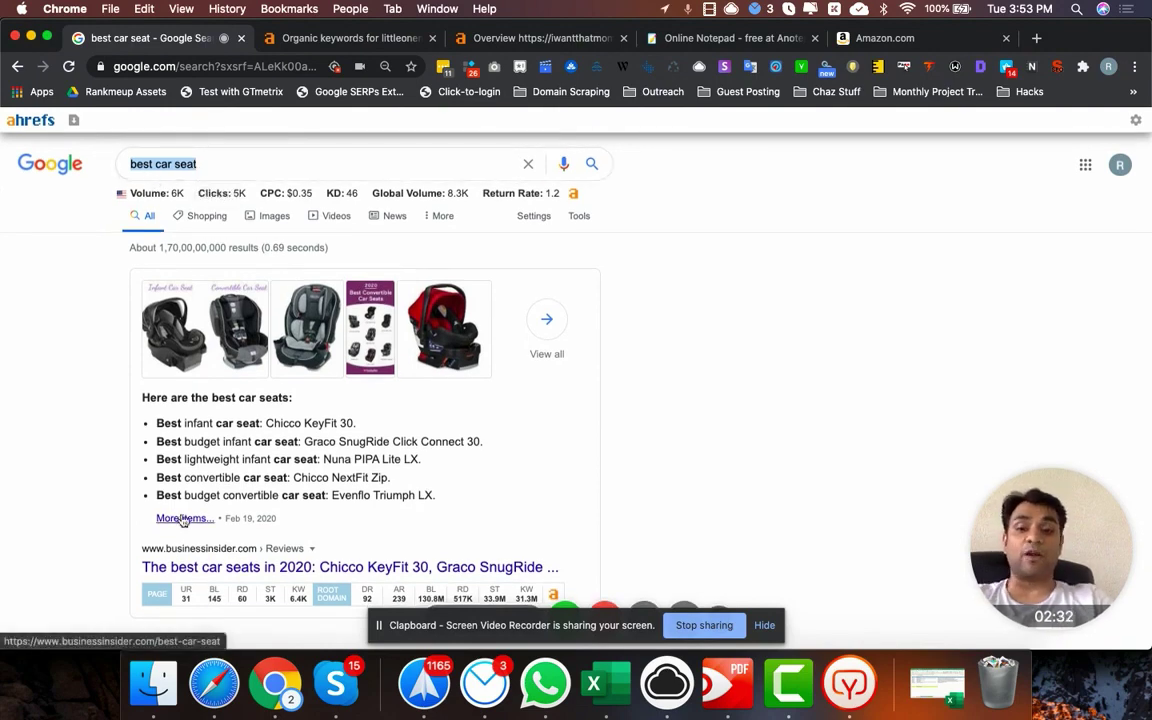
# Scan the "best car seat" search results and examine the Ahrefs domain rating and traffic metrics under each one
pyautogui.scroll(-3, 390, 457)
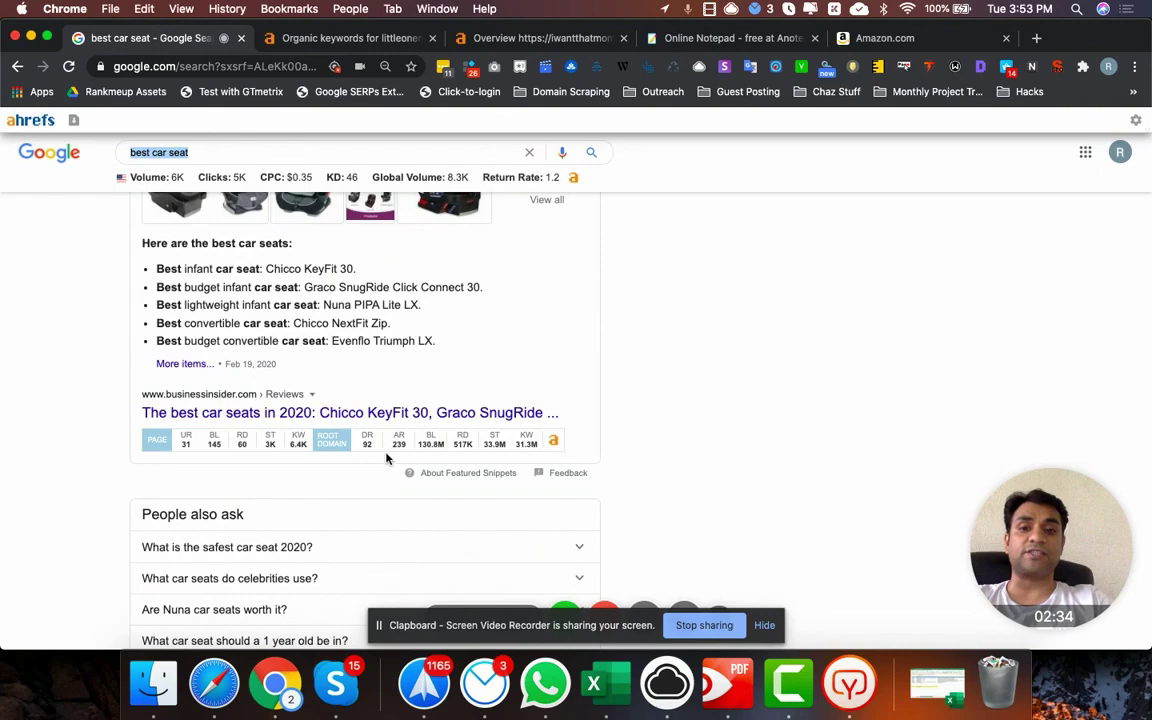
pyautogui.scroll(-5, 388, 457)
pyautogui.scroll(-5, 388, 457)
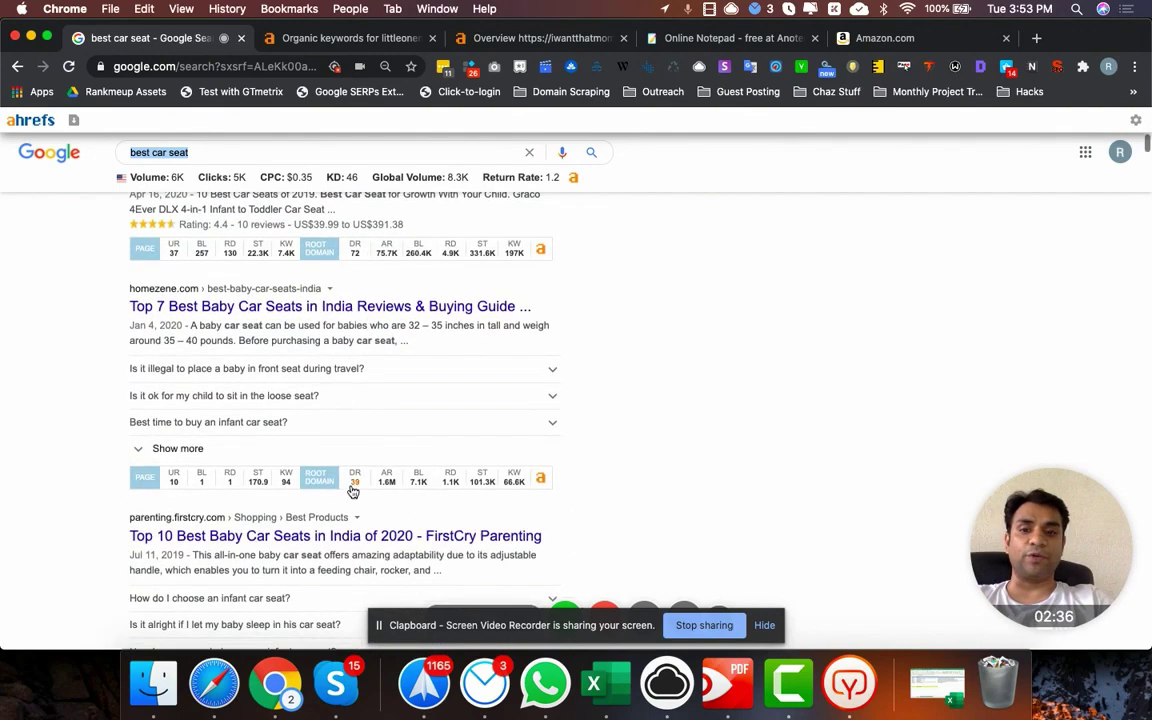
pyautogui.scroll(-2, 352, 491)
pyautogui.scroll(-4, 352, 520)
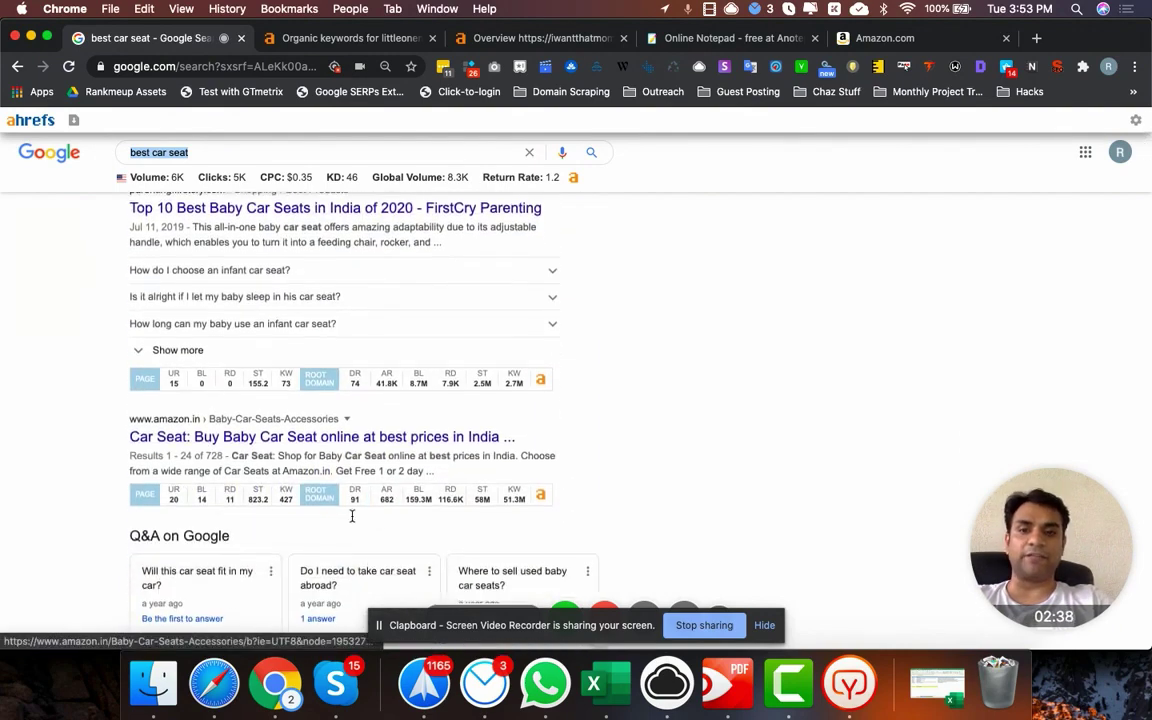
pyautogui.scroll(-5, 352, 520)
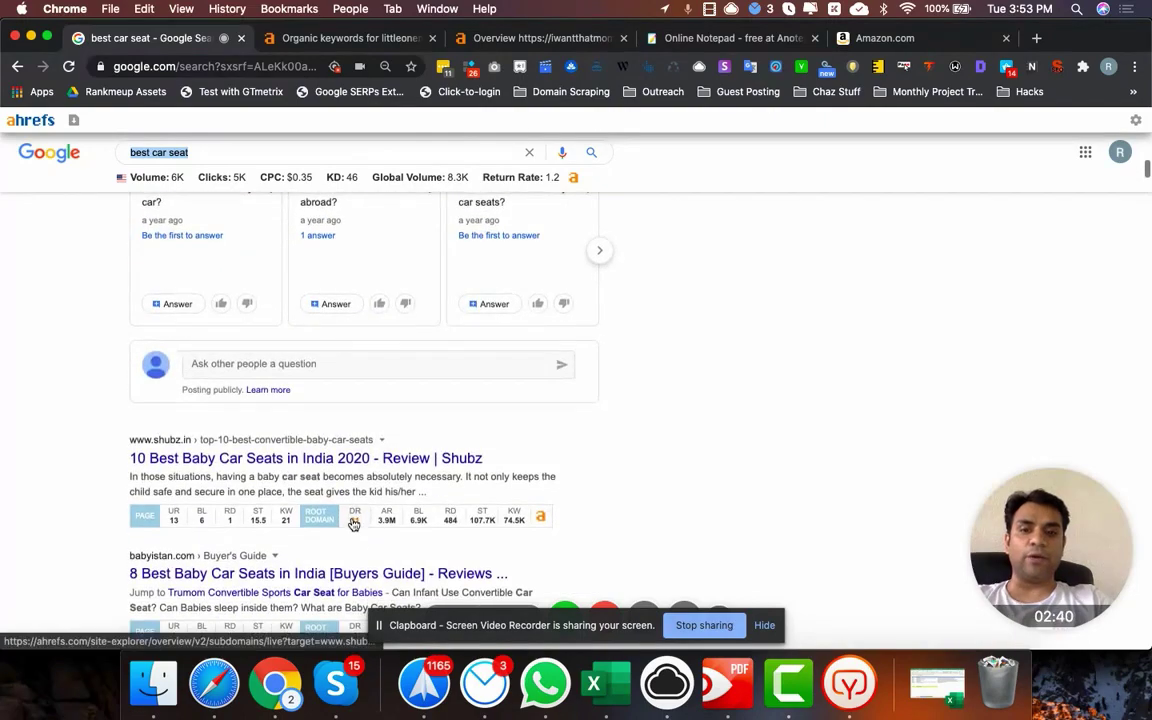
pyautogui.scroll(10, 365, 527)
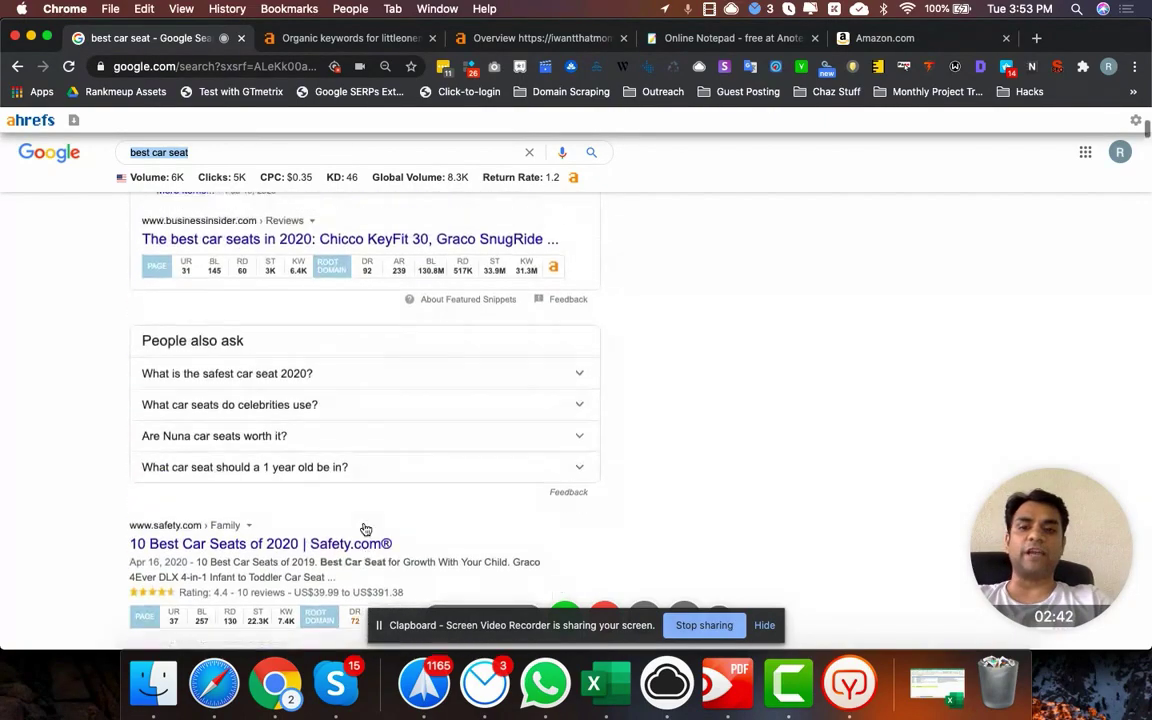
pyautogui.scroll(4, 351, 289)
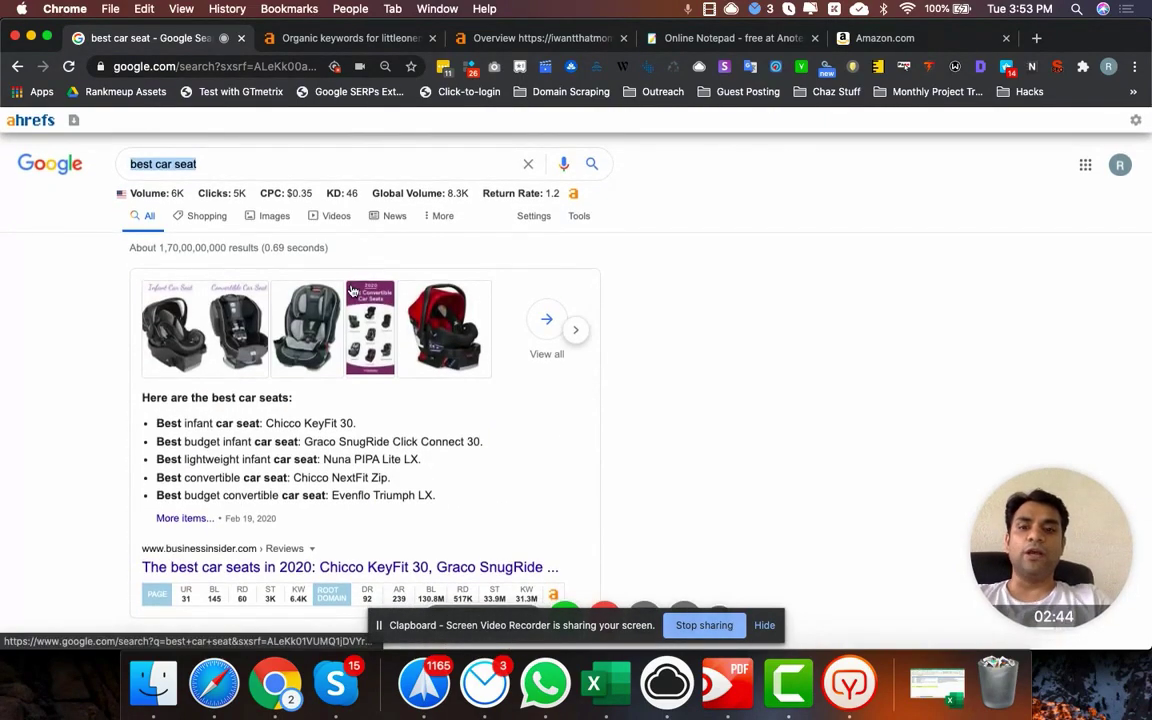
pyautogui.click(215, 161)
pyautogui.moveTo(213, 162); pyautogui.dragTo(109, 160)
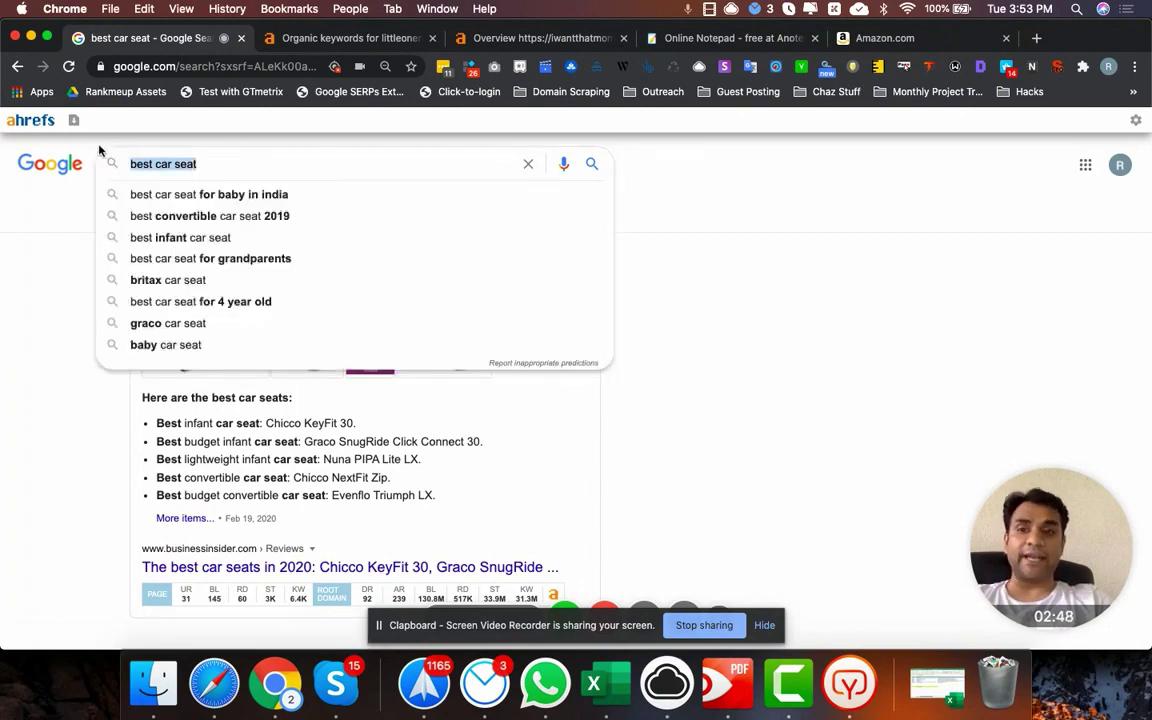
pyautogui.click(200, 163)
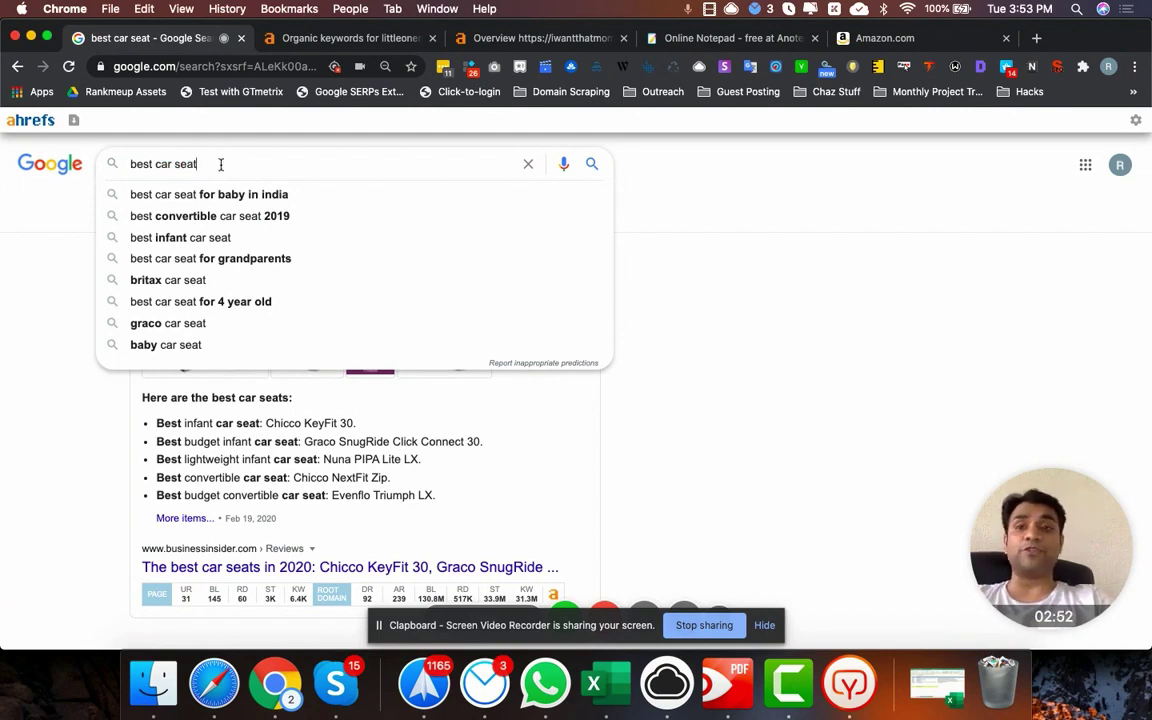
pyautogui.click(666, 193)
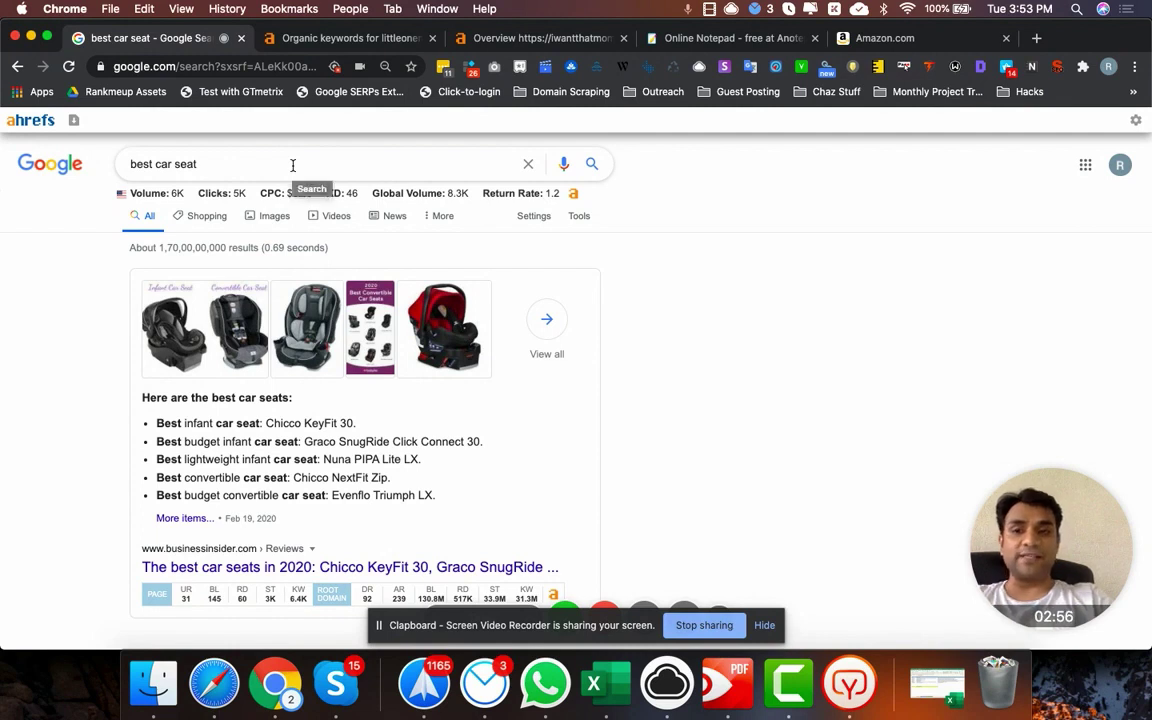
pyautogui.click(226, 167)
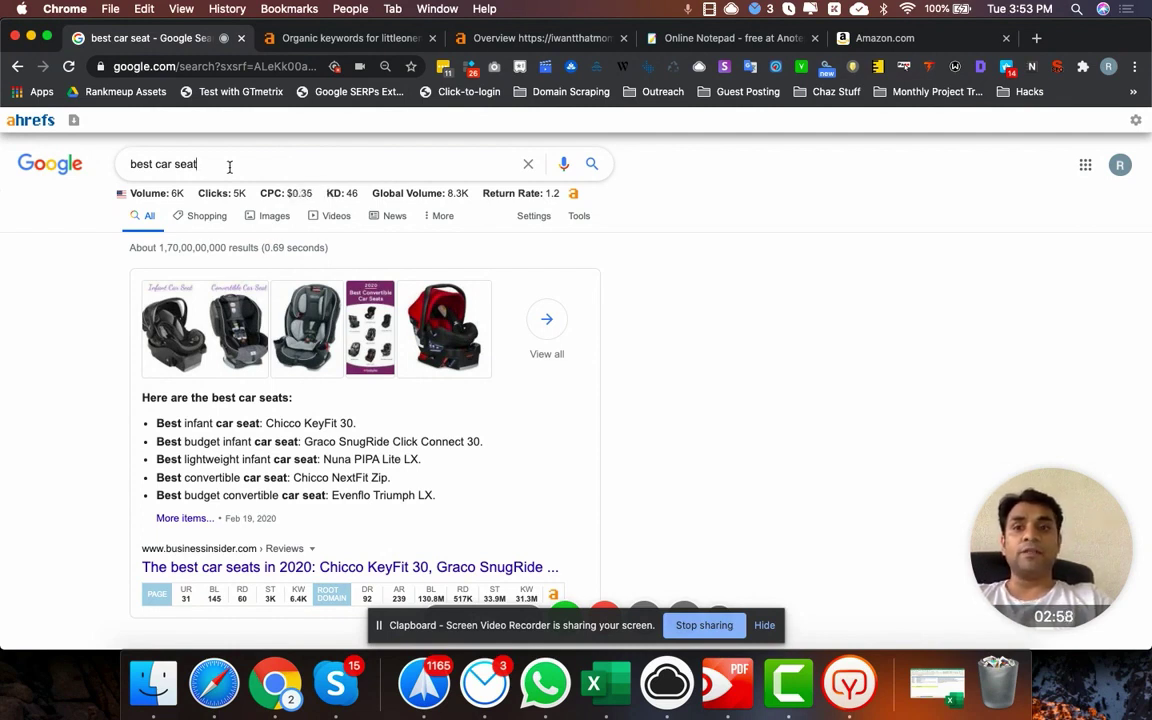
pyautogui.press('super+a')
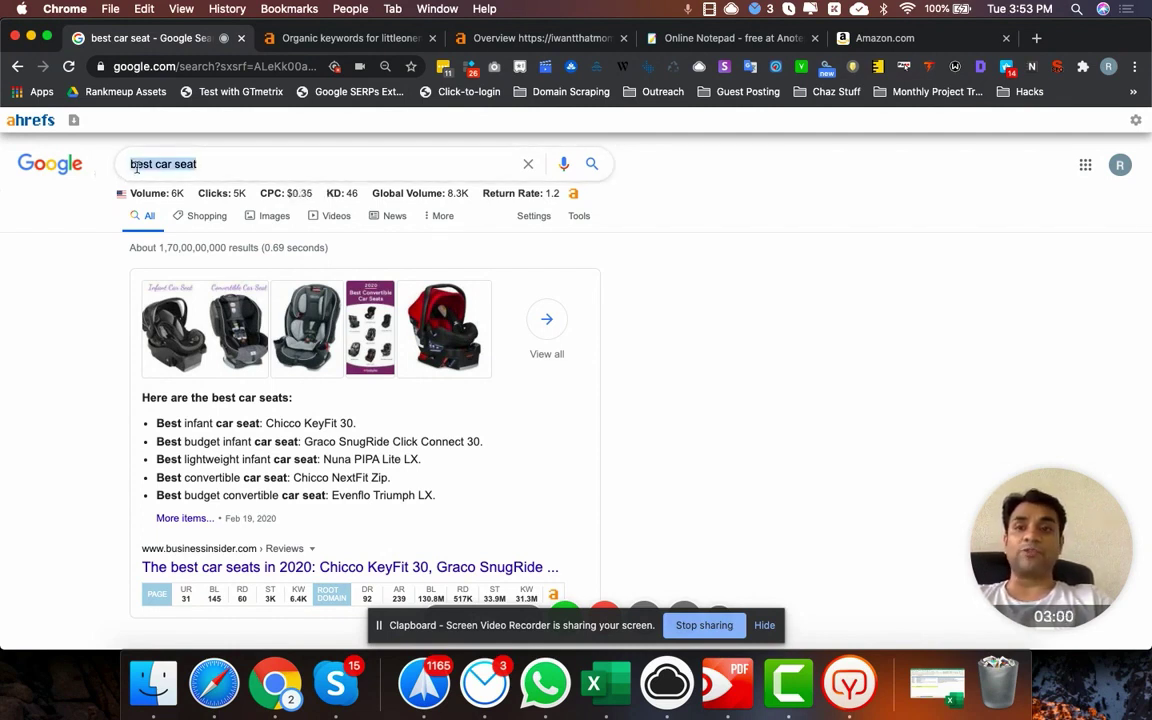
pyautogui.click(214, 165)
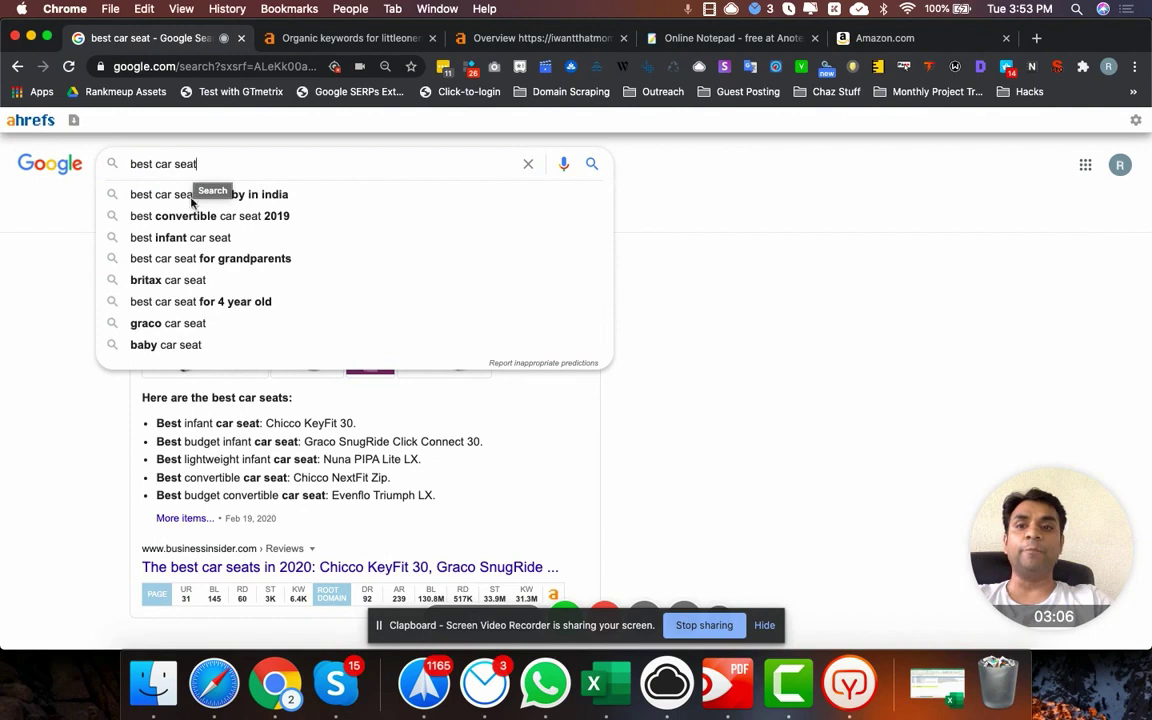
pyautogui.click(95, 403)
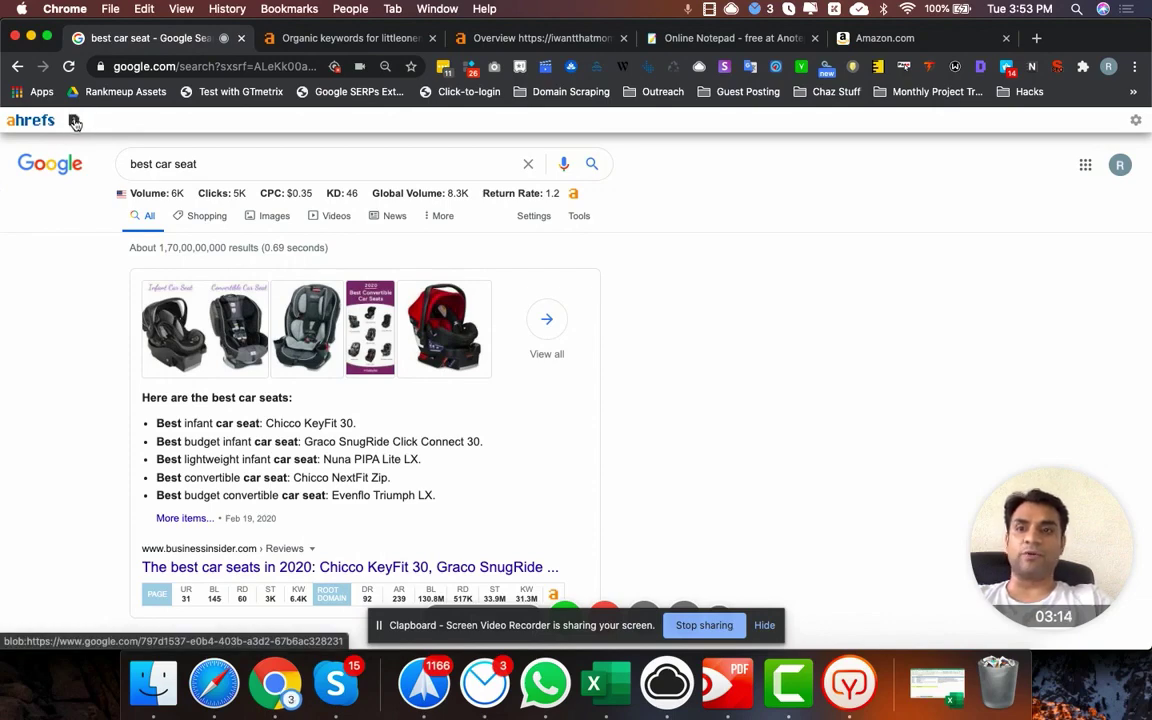
# Export the Ahrefs data for the "best car seat" search results and save it as a CSV file in Downloads
pyautogui.click(75, 121)
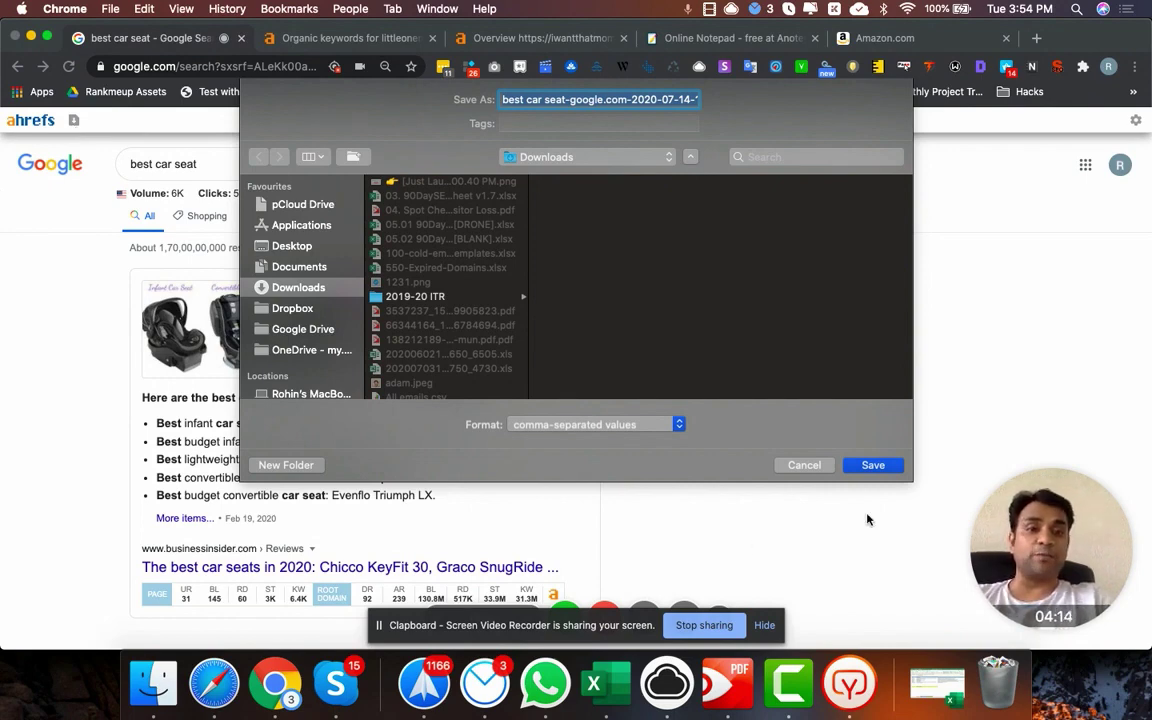
pyautogui.click(877, 471)
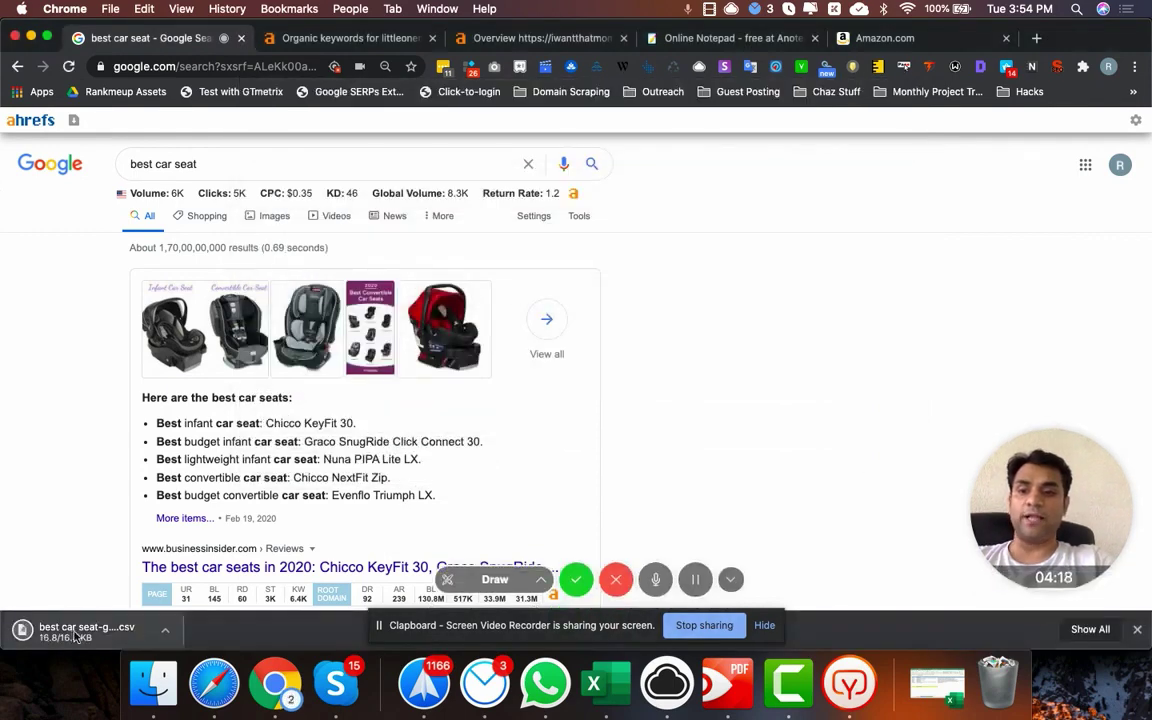
# Locate the downloaded best car seat CSV file in the Downloads folder and open it in Microsoft Excel
pyautogui.rightClick(103, 632)
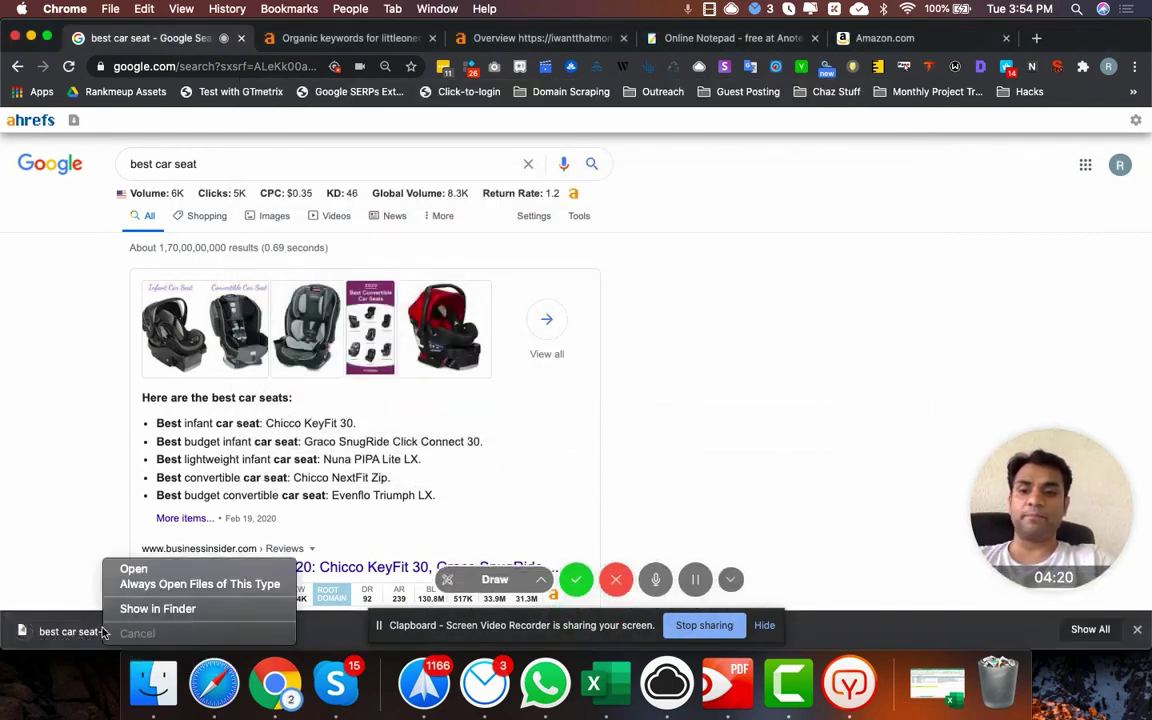
pyautogui.click(153, 608)
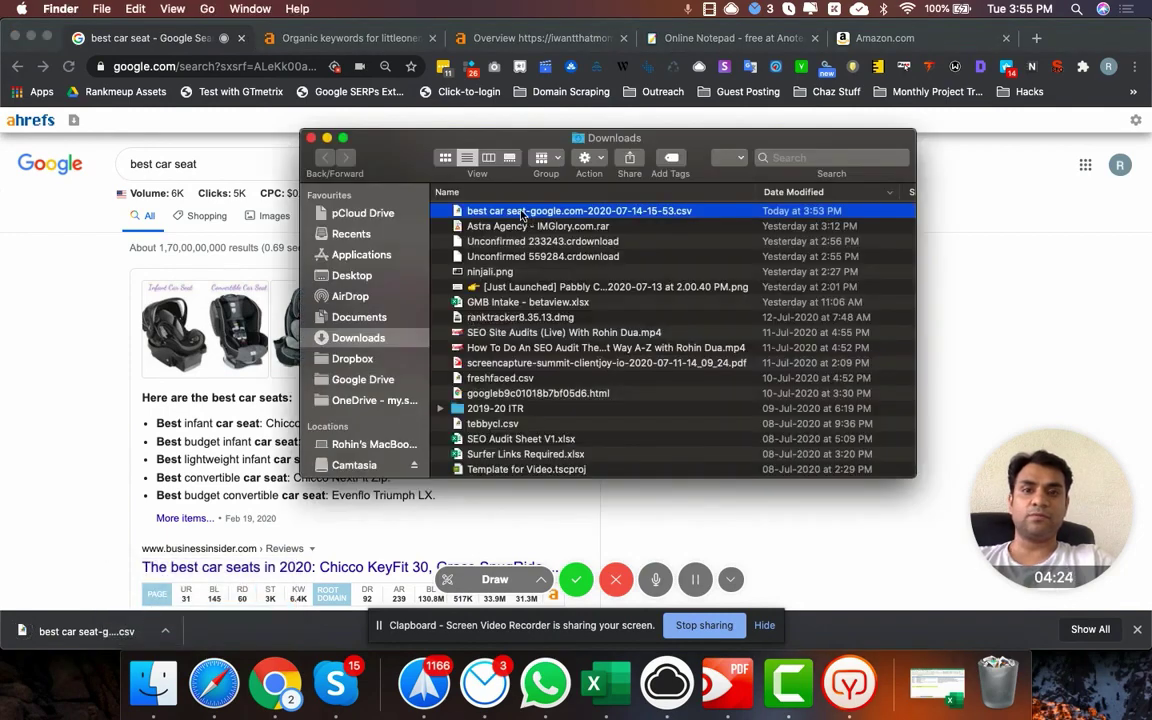
pyautogui.rightClick(522, 212)
pyautogui.moveTo(750, 232)
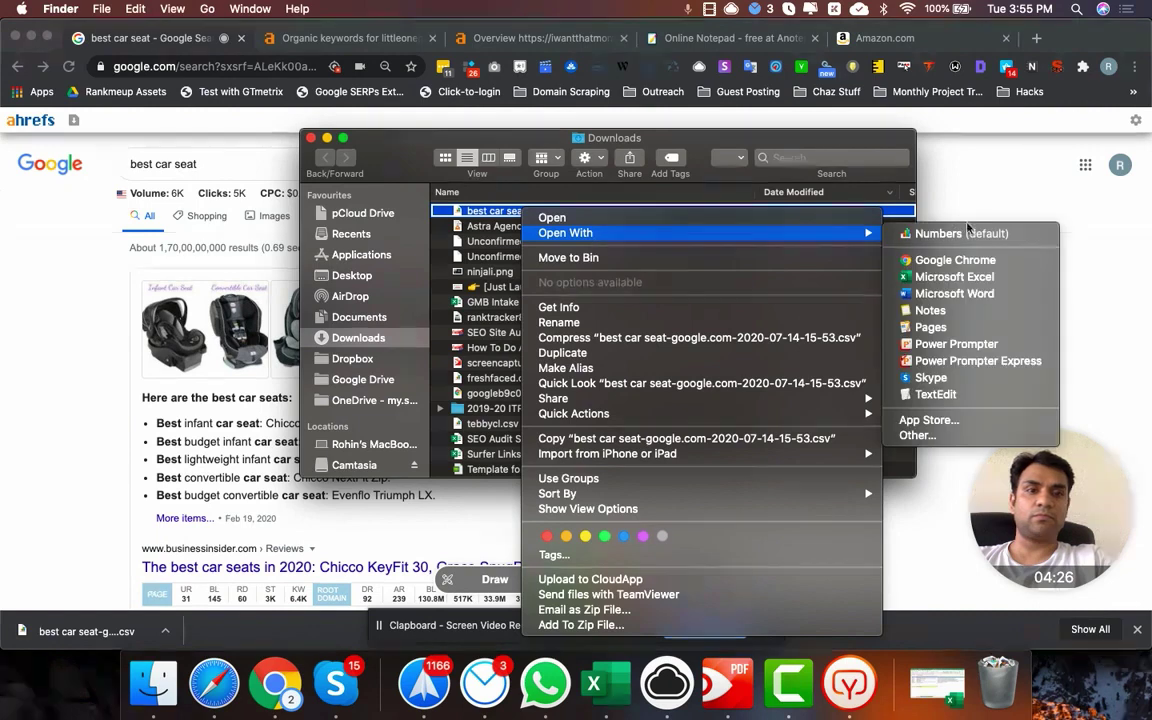
pyautogui.click(958, 277)
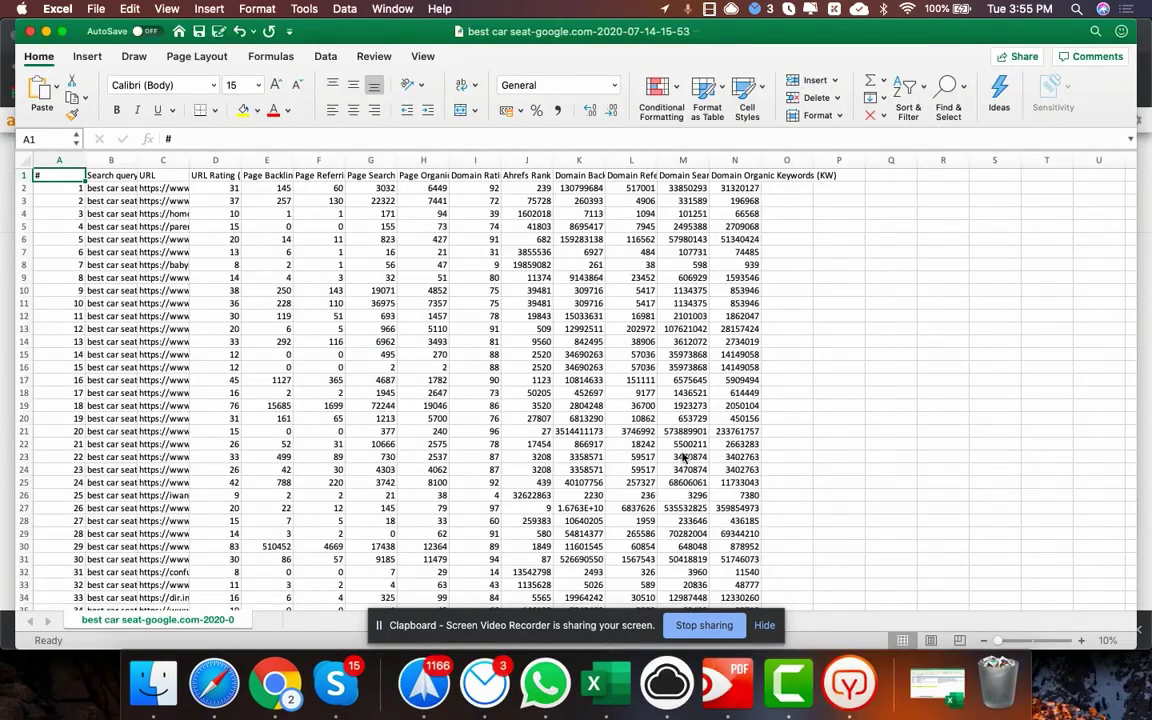
pyautogui.click(859, 372)
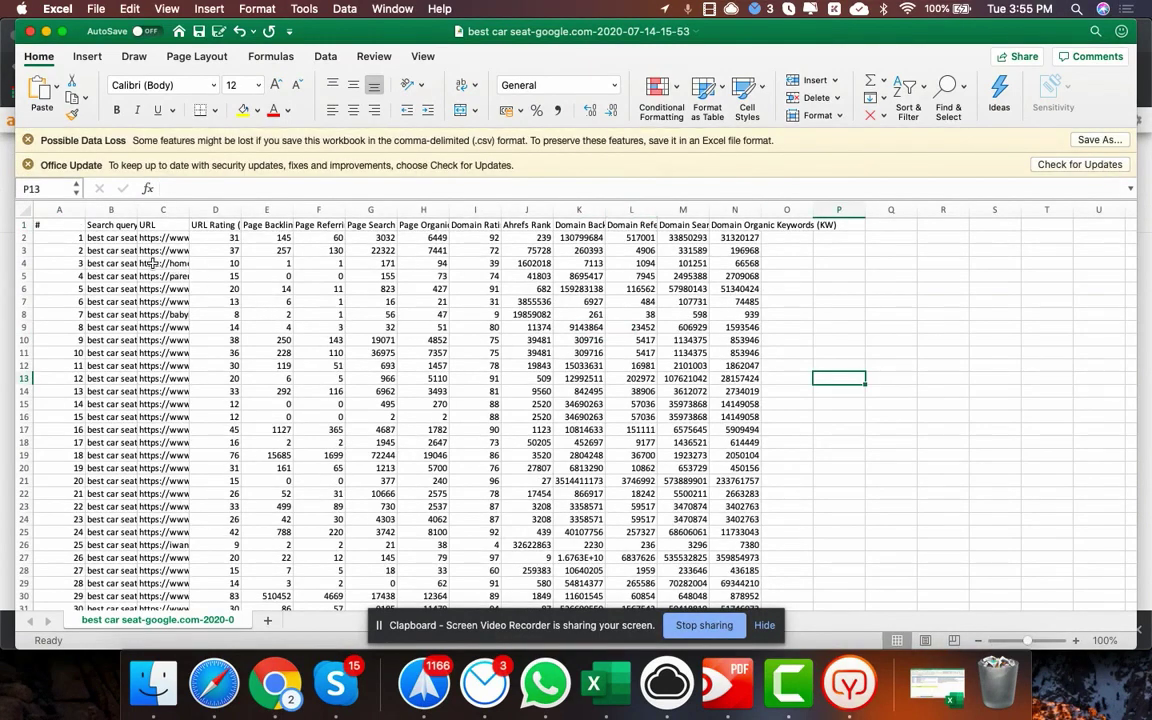
# Turn on filtering for columns A to P of the exported data
pyautogui.moveTo(75, 209); pyautogui.dragTo(838, 209)
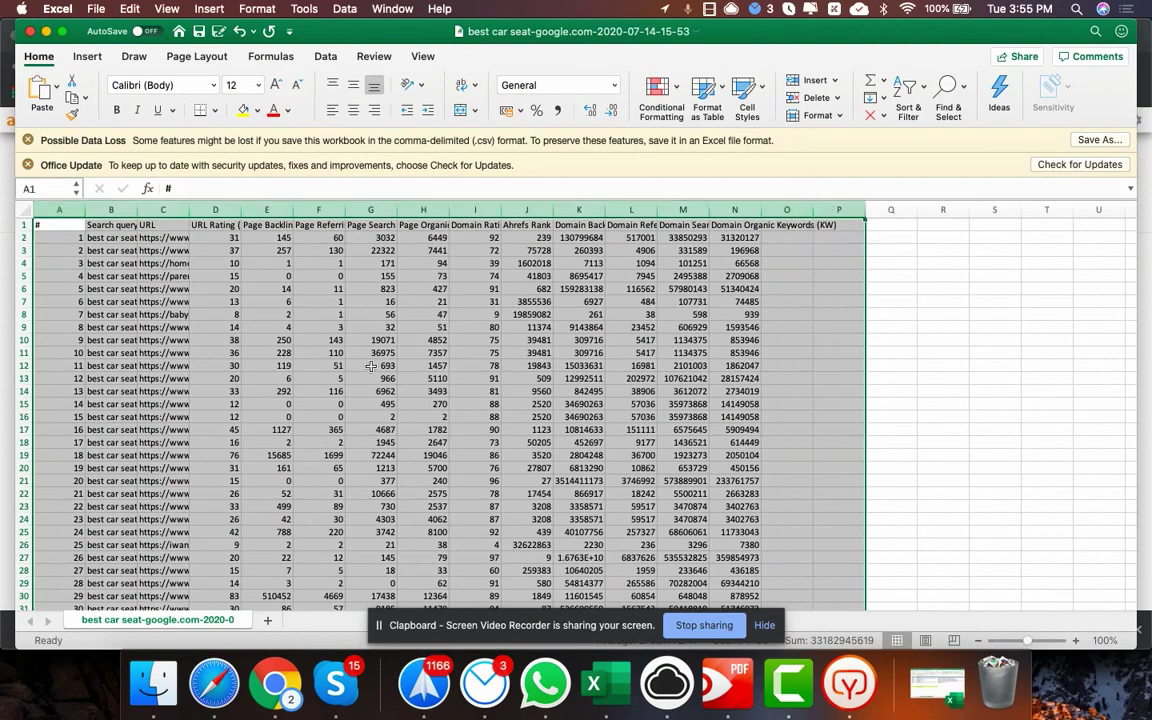
pyautogui.click(906, 88)
pyautogui.click(936, 181)
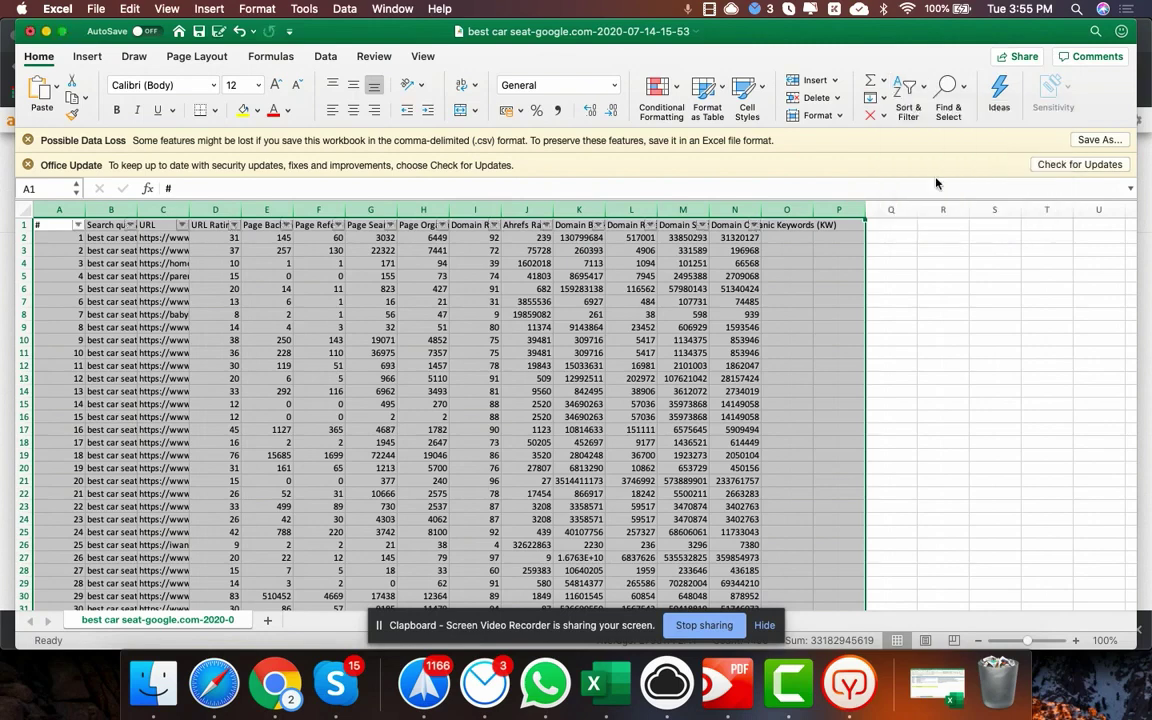
# Try to filter the Domain Referring Domains (RD) column to values less than or equal to 30
pyautogui.click(651, 225)
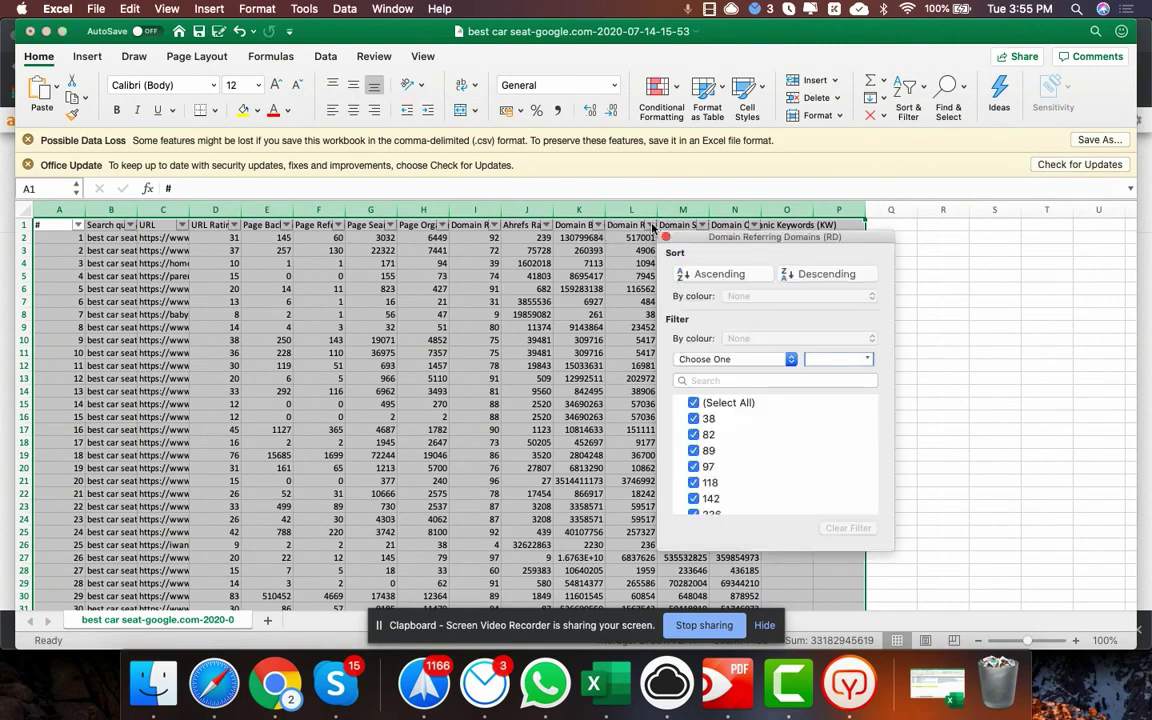
pyautogui.click(707, 360)
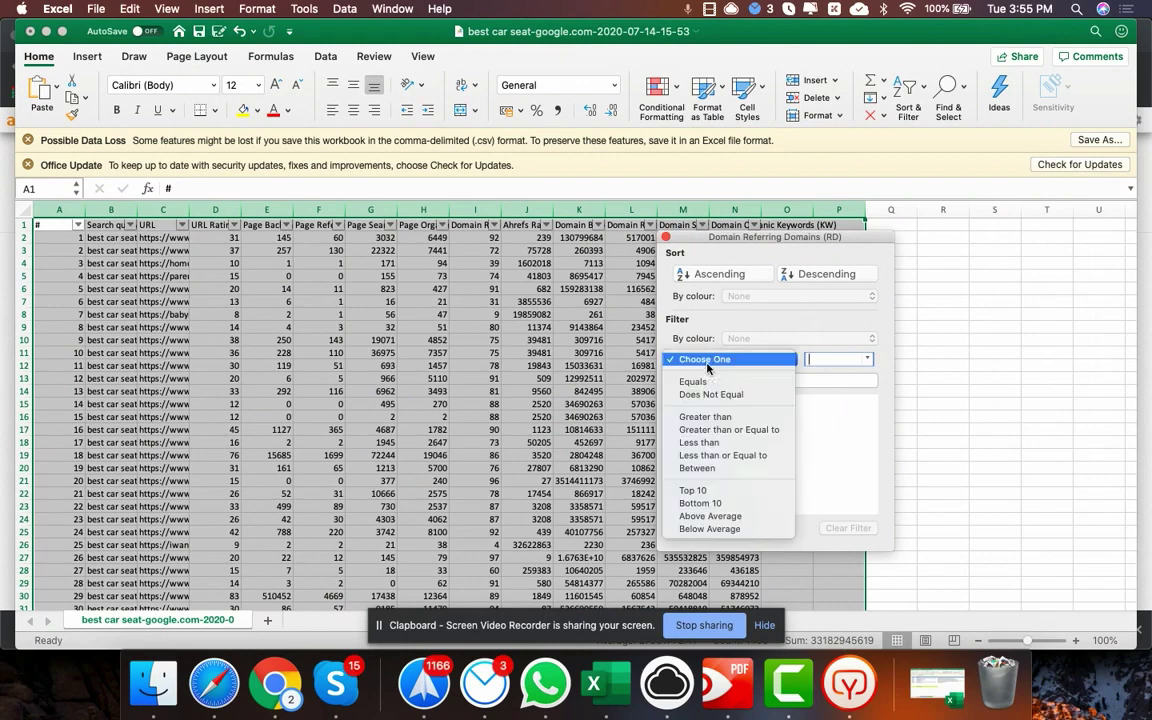
pyautogui.click(725, 455)
pyautogui.click(834, 361)
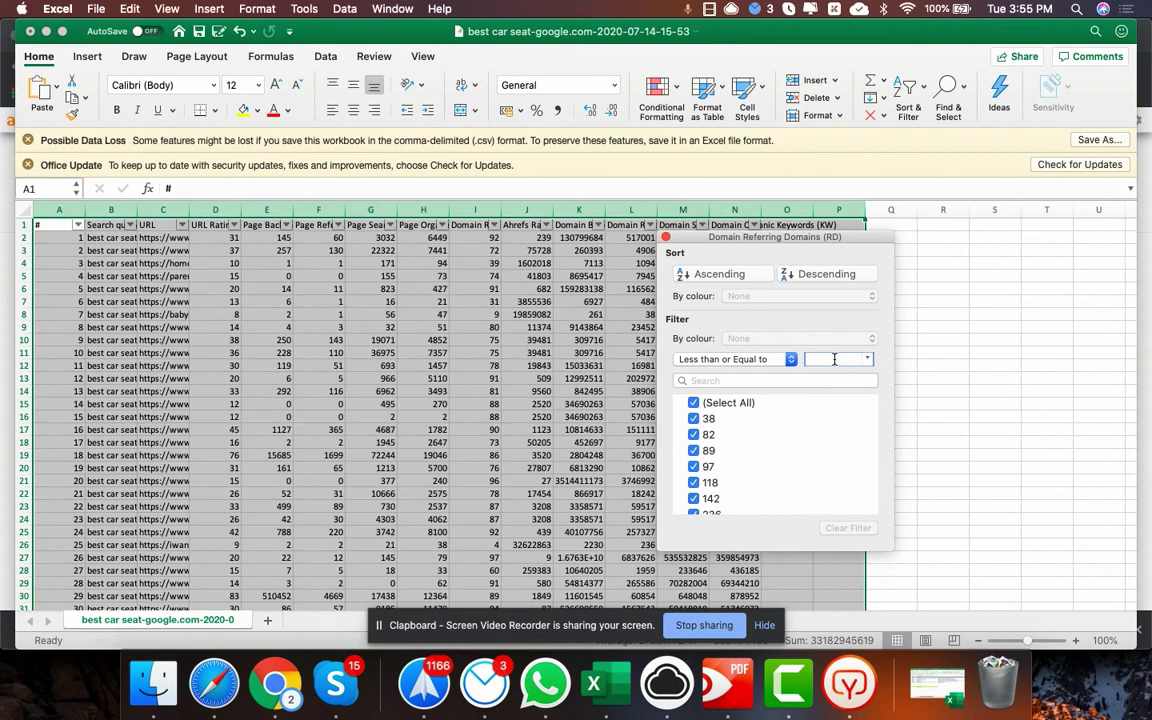
pyautogui.write('30')
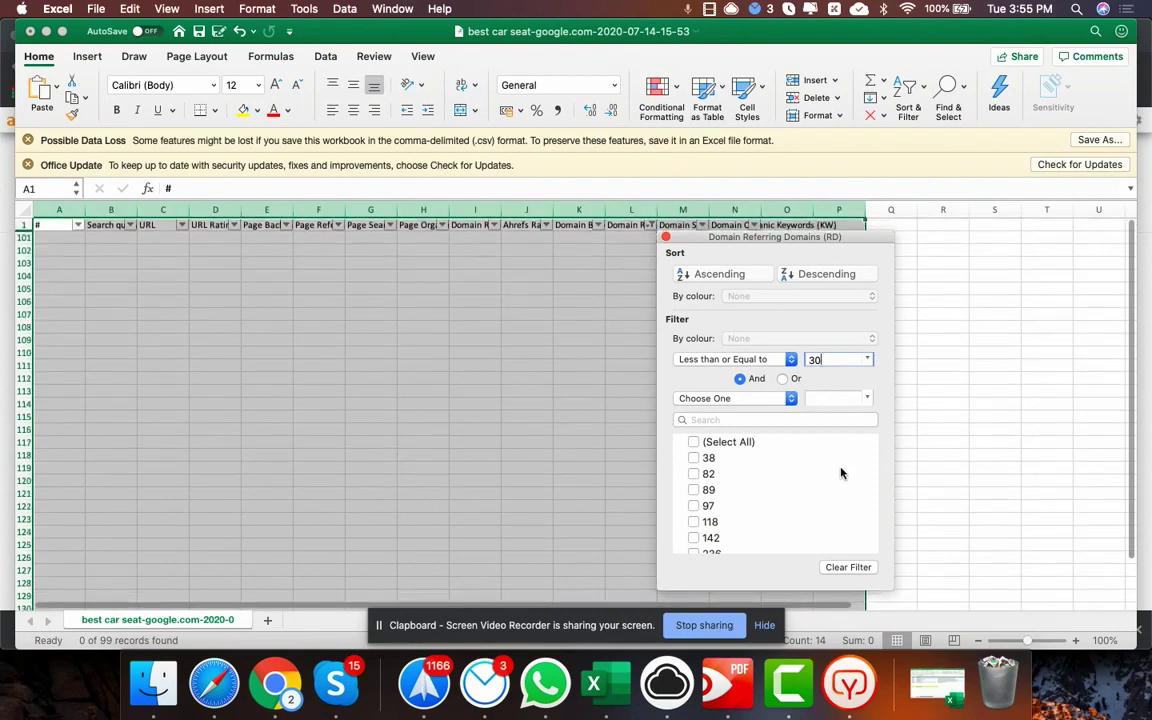
pyautogui.click(666, 239)
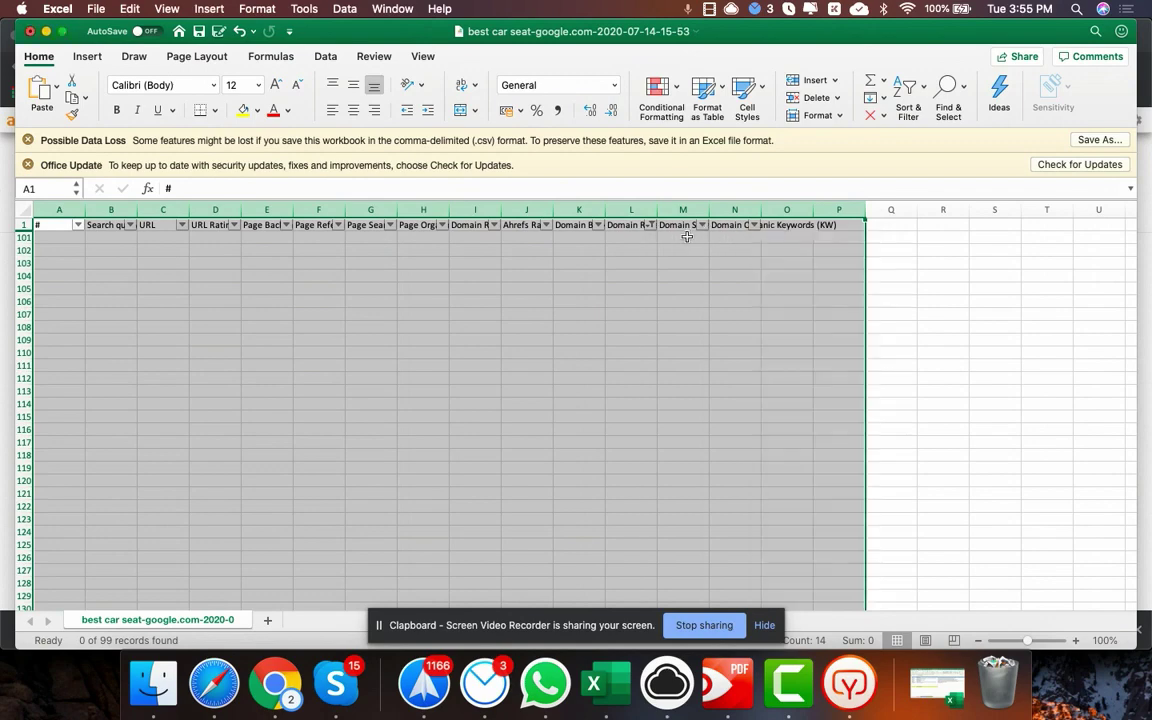
# Recheck the Domain Referring Domains filter settings and remove filtering from the sheet
pyautogui.click(652, 226)
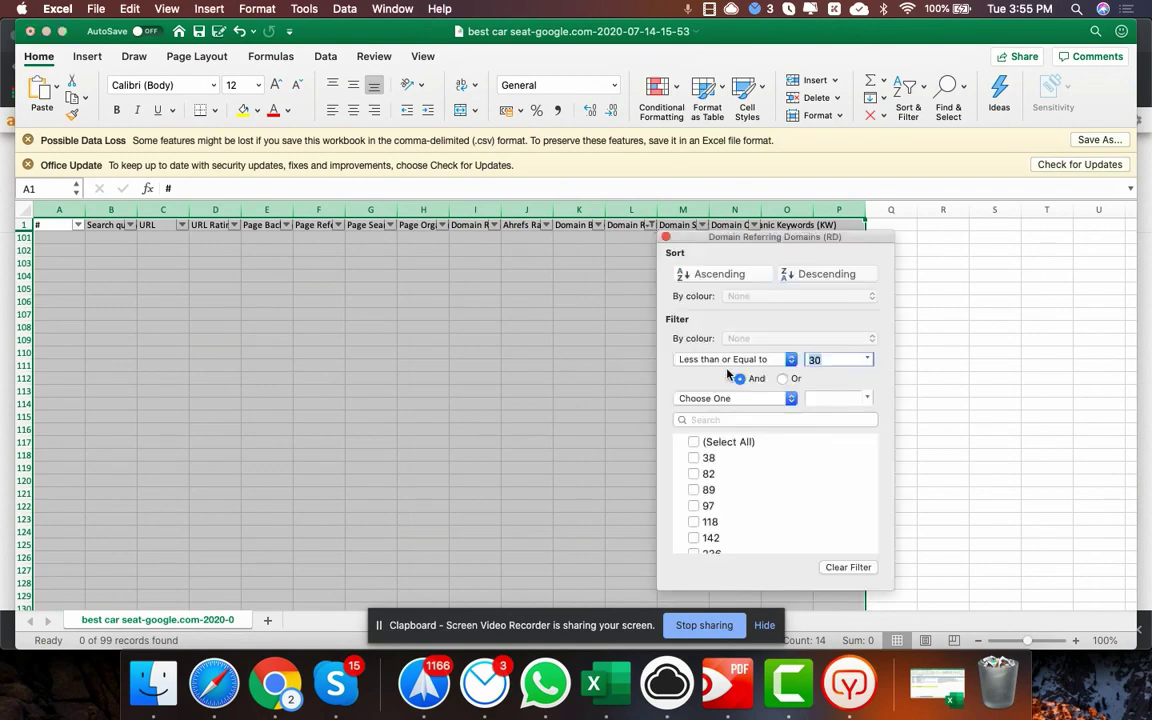
pyautogui.click(752, 398)
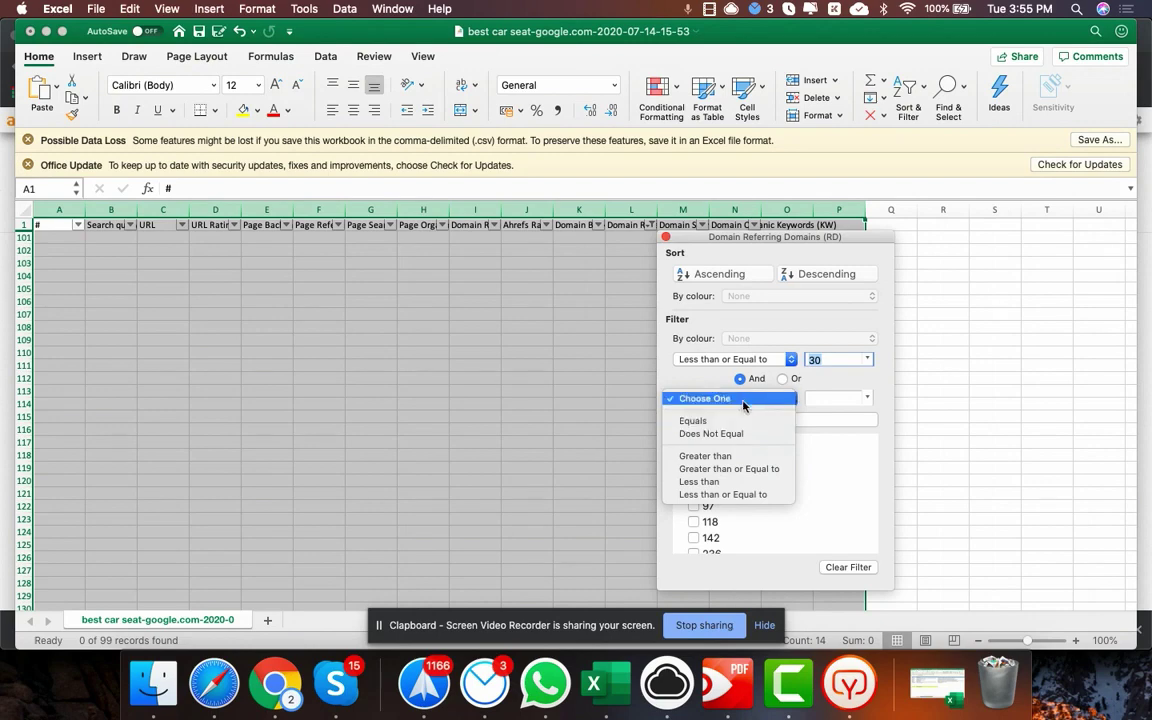
pyautogui.click(823, 361)
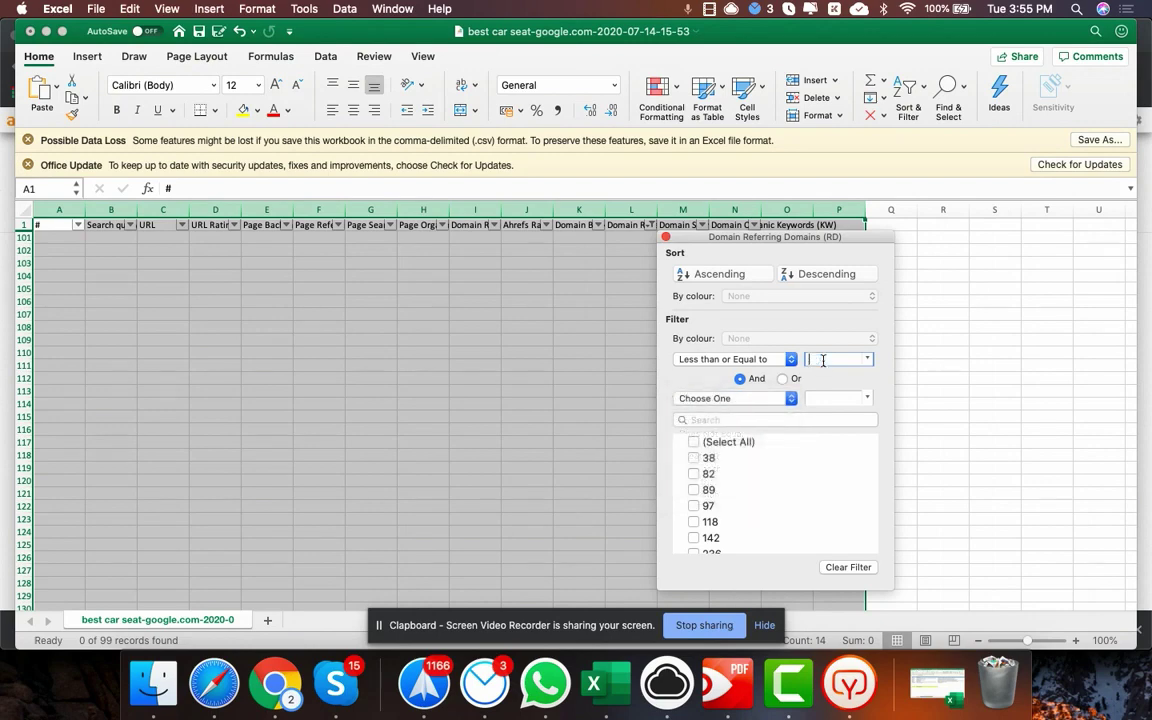
pyautogui.click(986, 358)
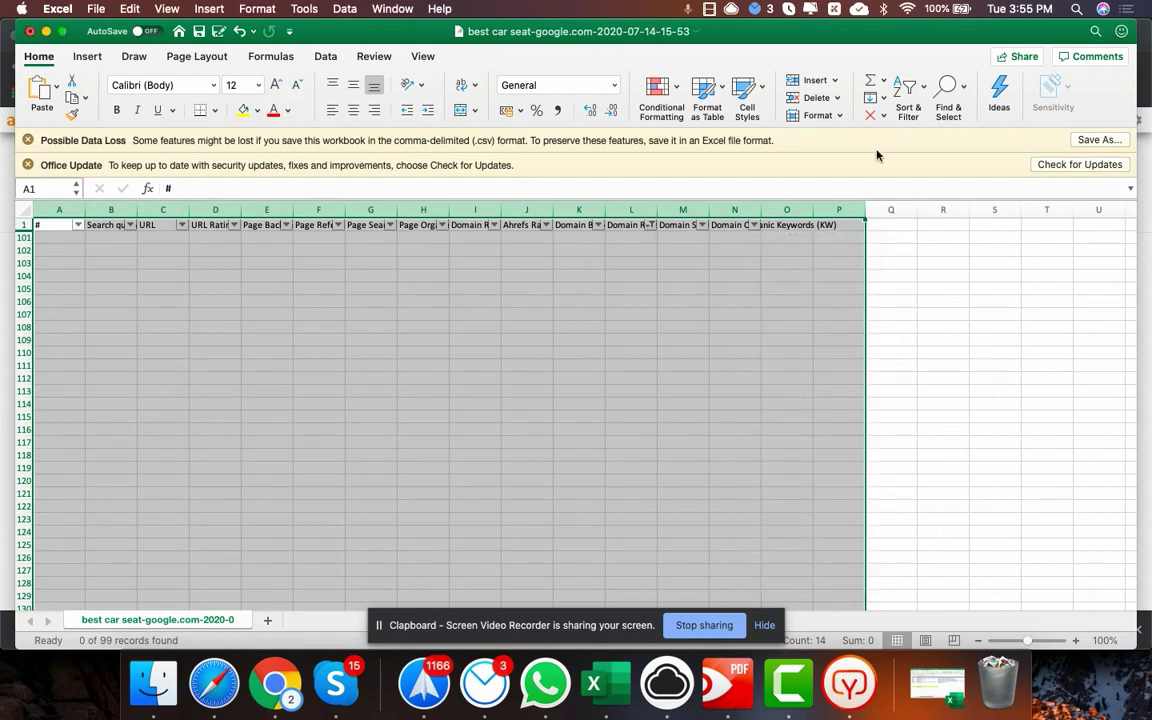
pyautogui.click(908, 90)
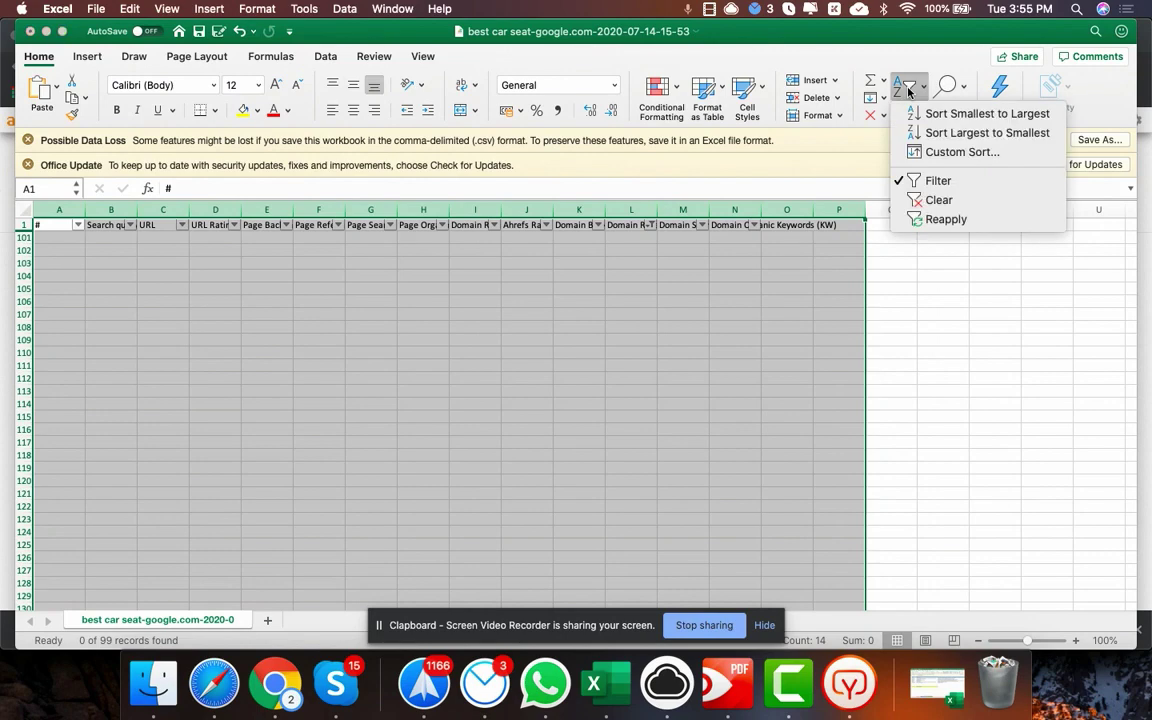
pyautogui.click(938, 180)
# Identify the Domain Rating (DR) column and turn filtering back on for columns A to P
pyautogui.click(579, 209)
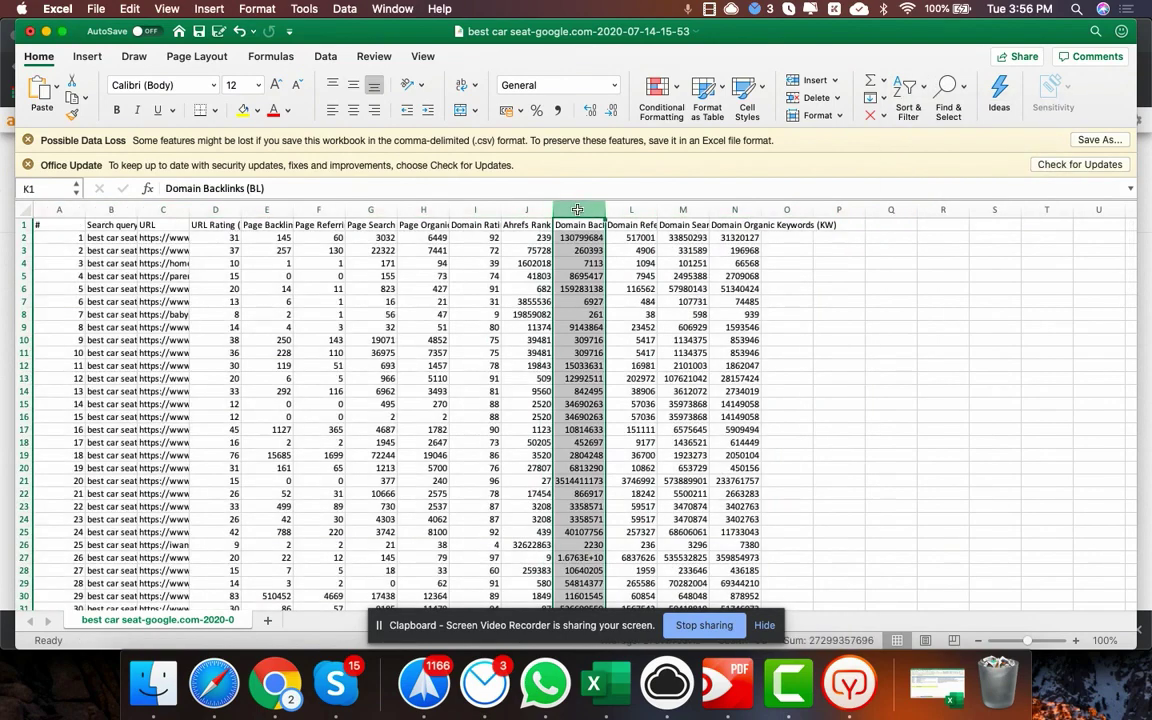
pyautogui.click(476, 209)
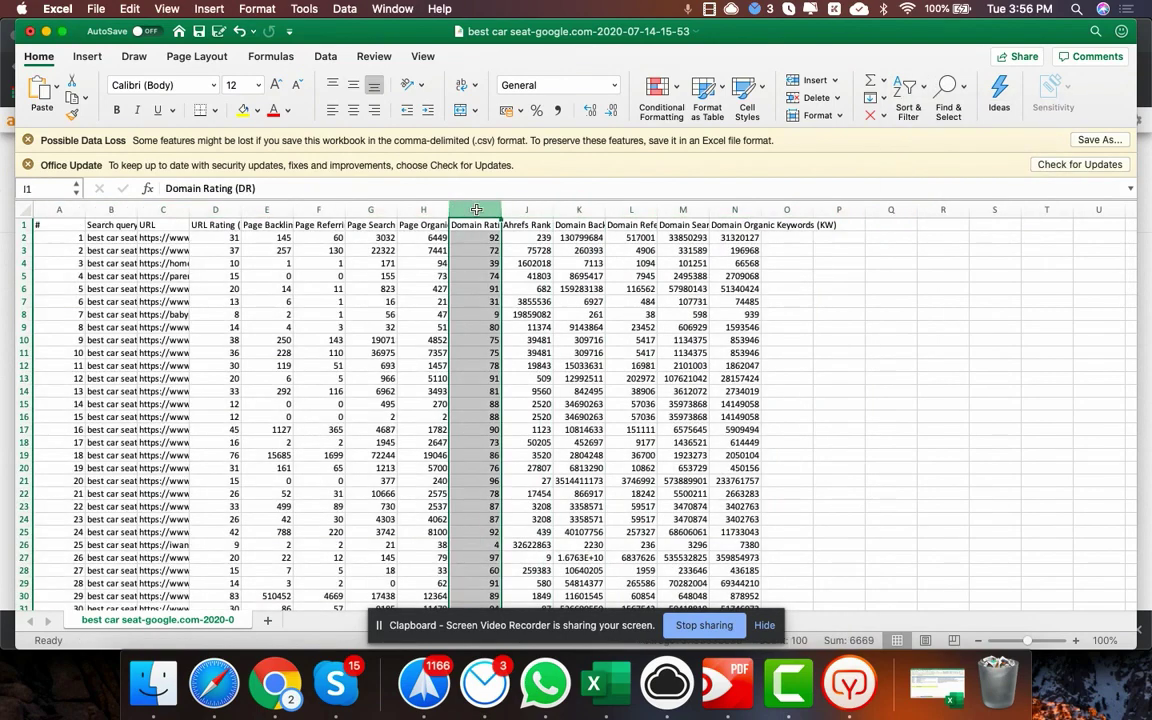
pyautogui.moveTo(59, 209); pyautogui.dragTo(836, 229)
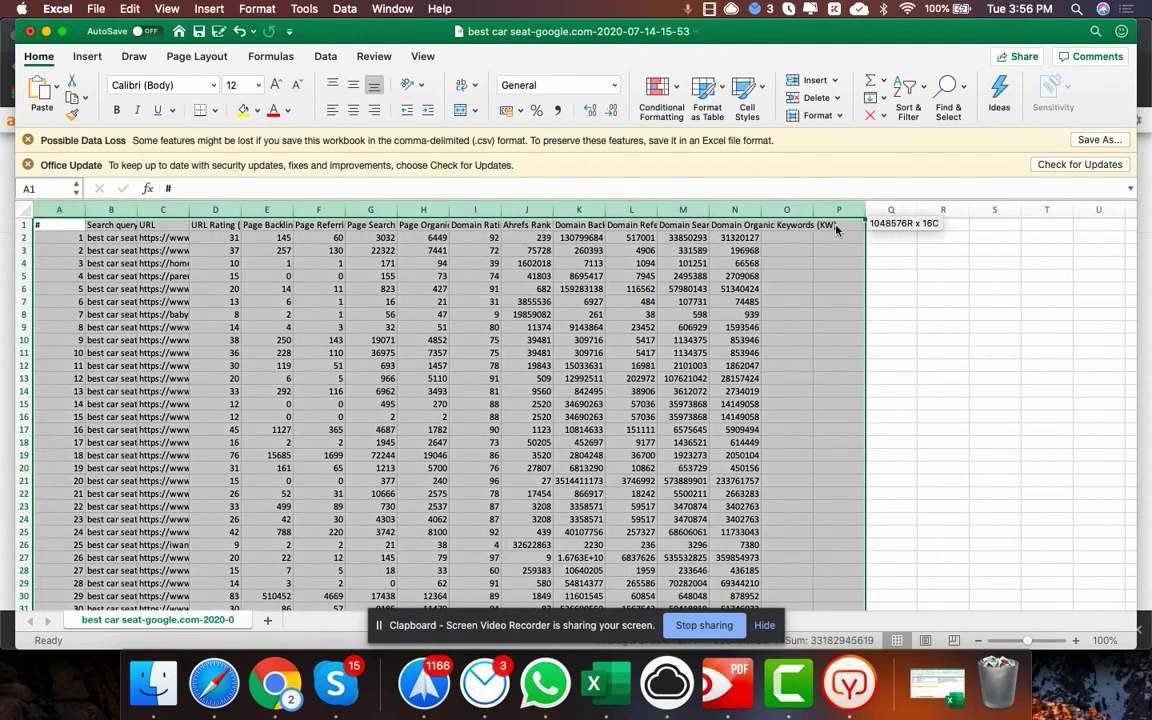
pyautogui.click(908, 90)
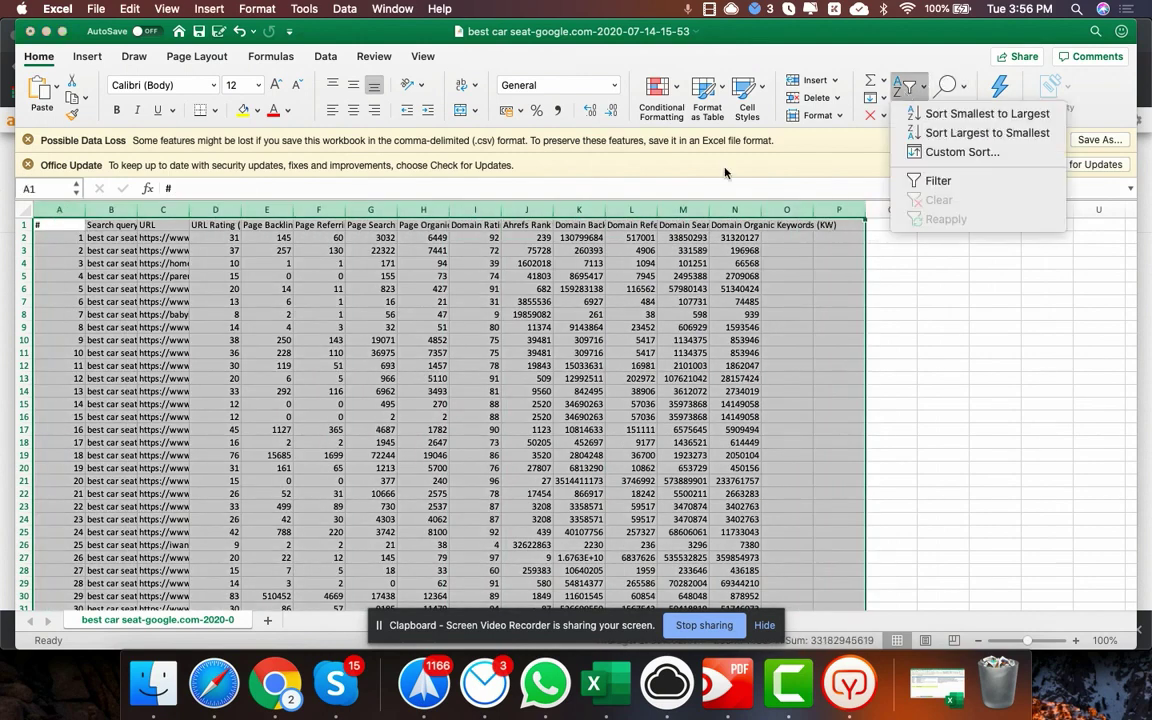
pyautogui.click(945, 180)
# Filter the Domain Rating (DR) column to values less than or equal to 30
pyautogui.click(492, 226)
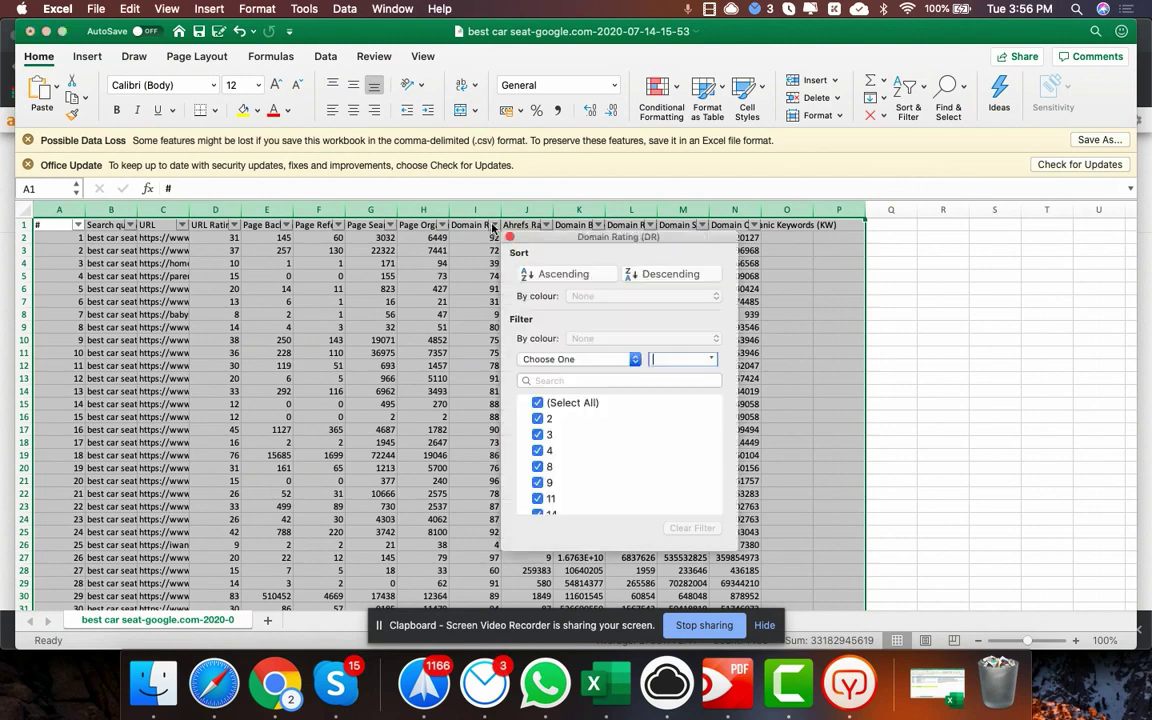
pyautogui.click(586, 360)
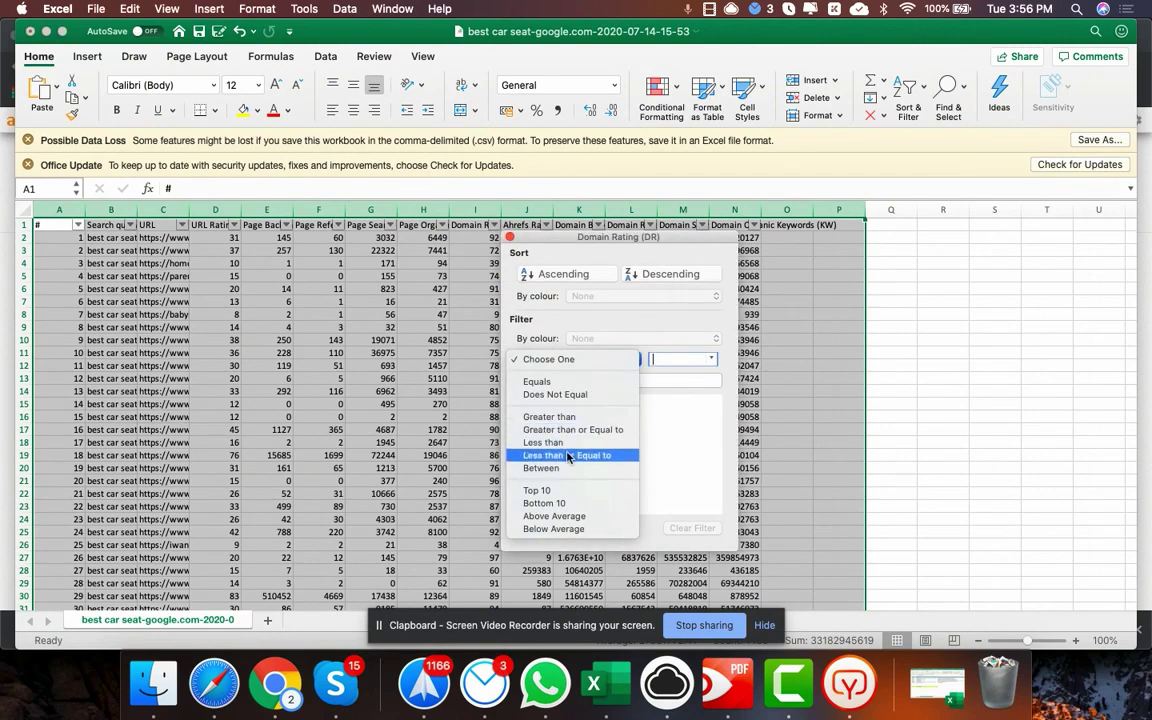
pyautogui.click(567, 456)
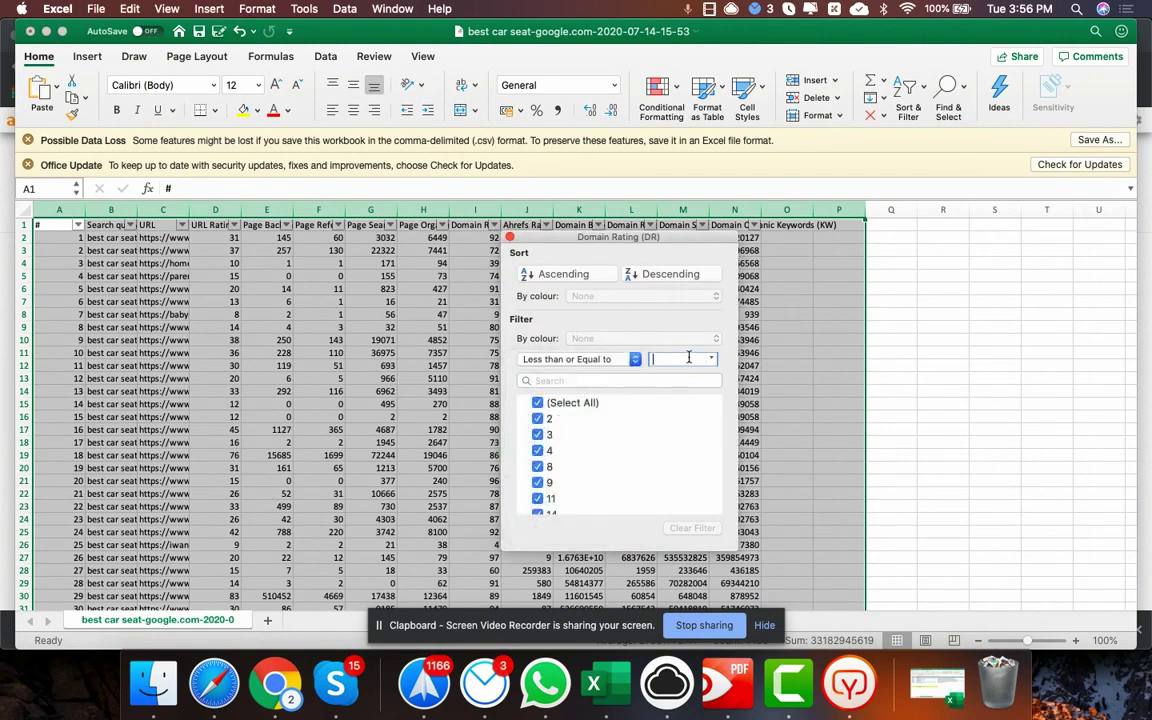
pyautogui.write('30')
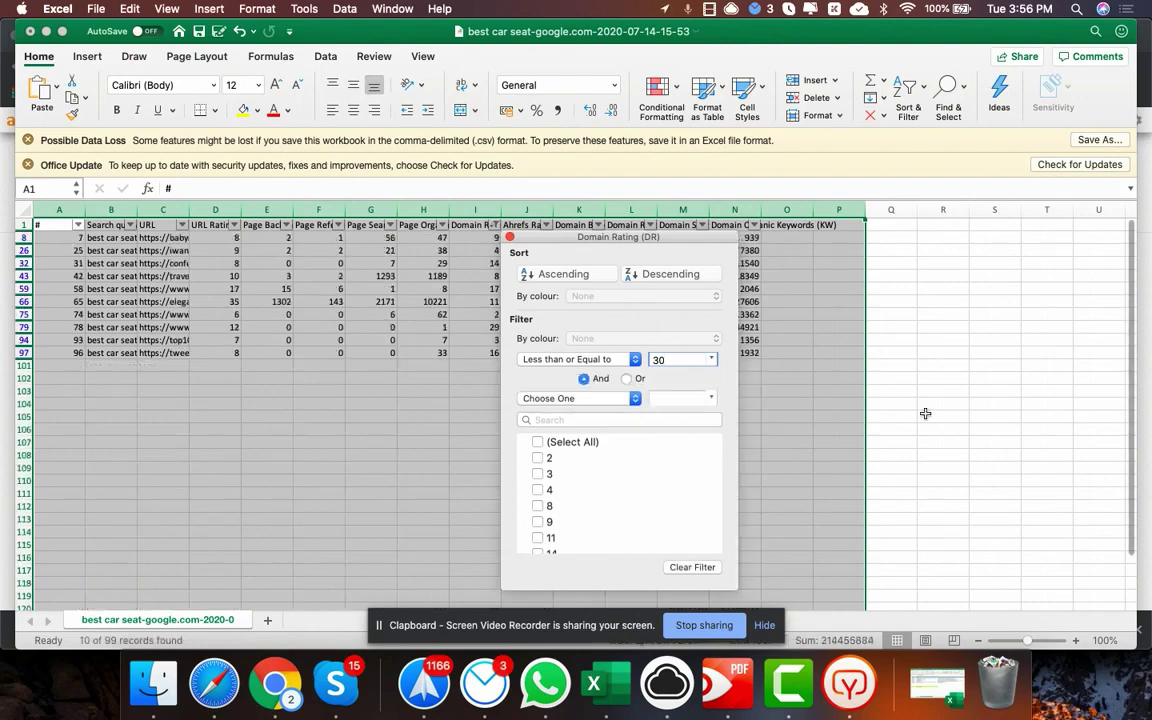
pyautogui.click(892, 422)
pyautogui.click(595, 264)
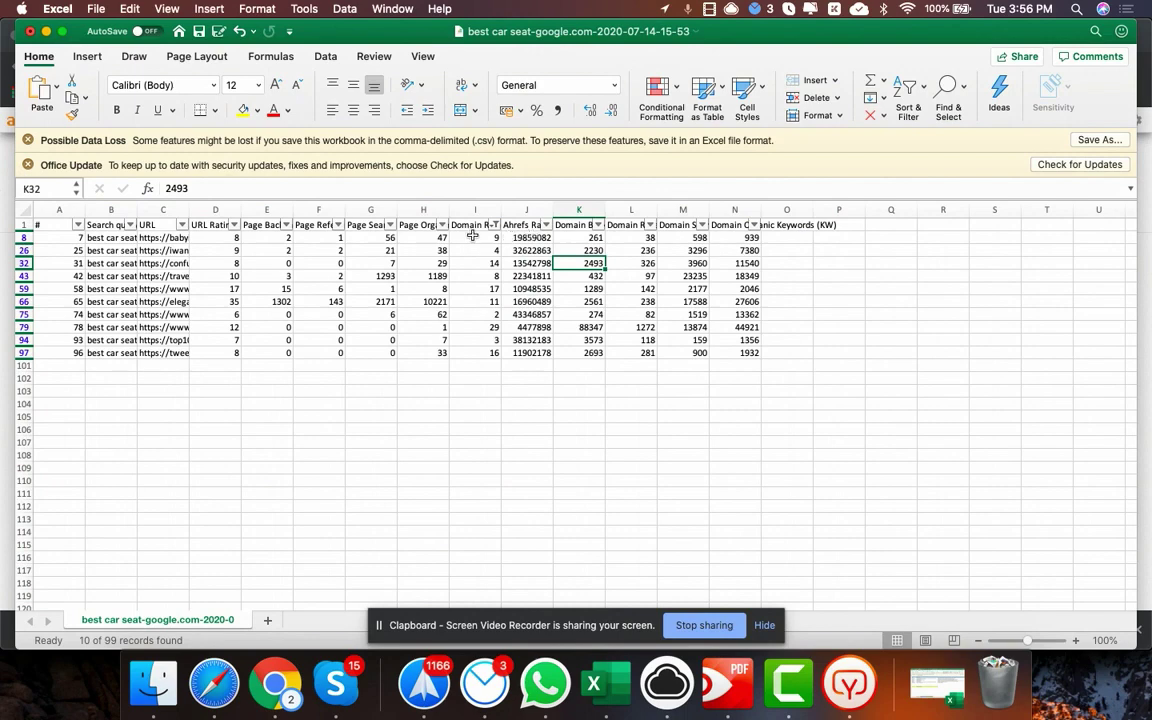
# Review the Domain Rating values of the filtered rows and the Domain Search Traffic column
pyautogui.moveTo(472, 233); pyautogui.dragTo(467, 347)
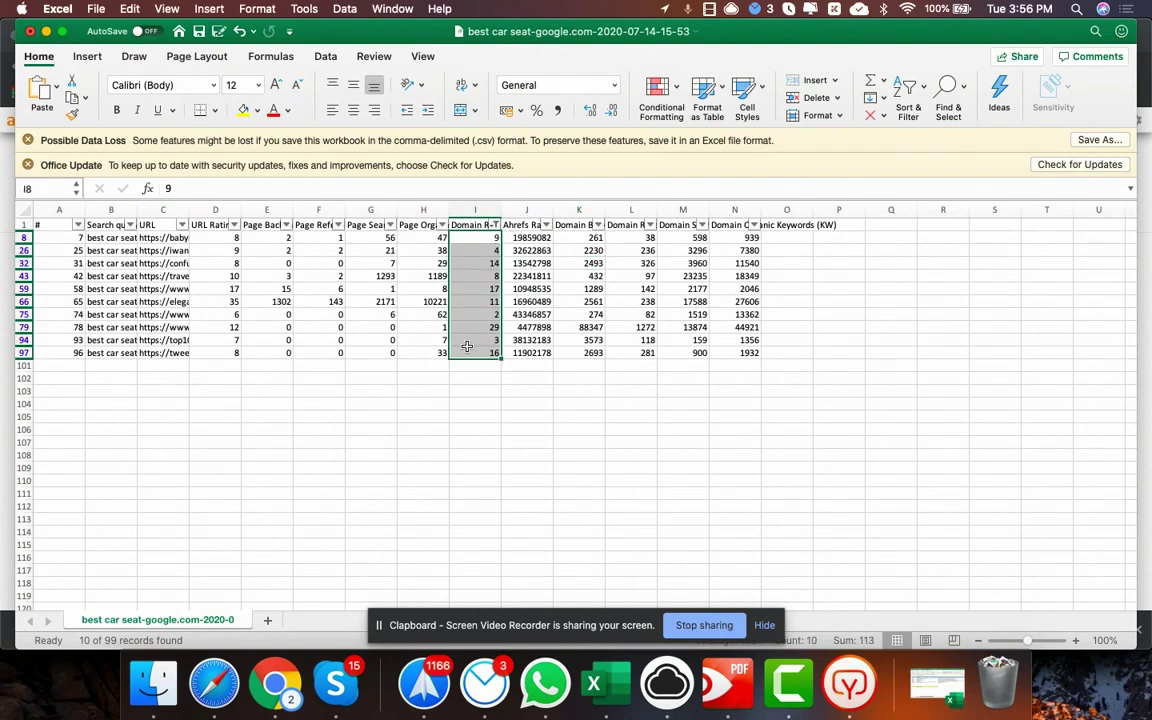
pyautogui.moveTo(137, 209); pyautogui.dragTo(240, 209)
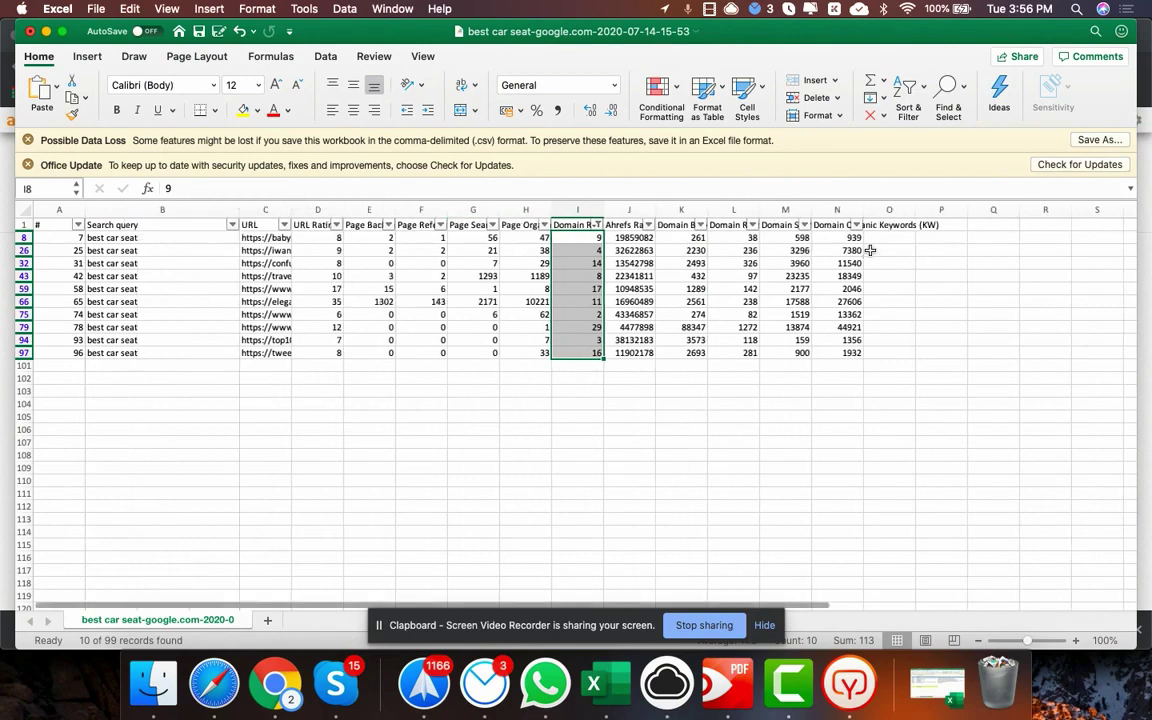
pyautogui.click(822, 225)
pyautogui.press('Left')
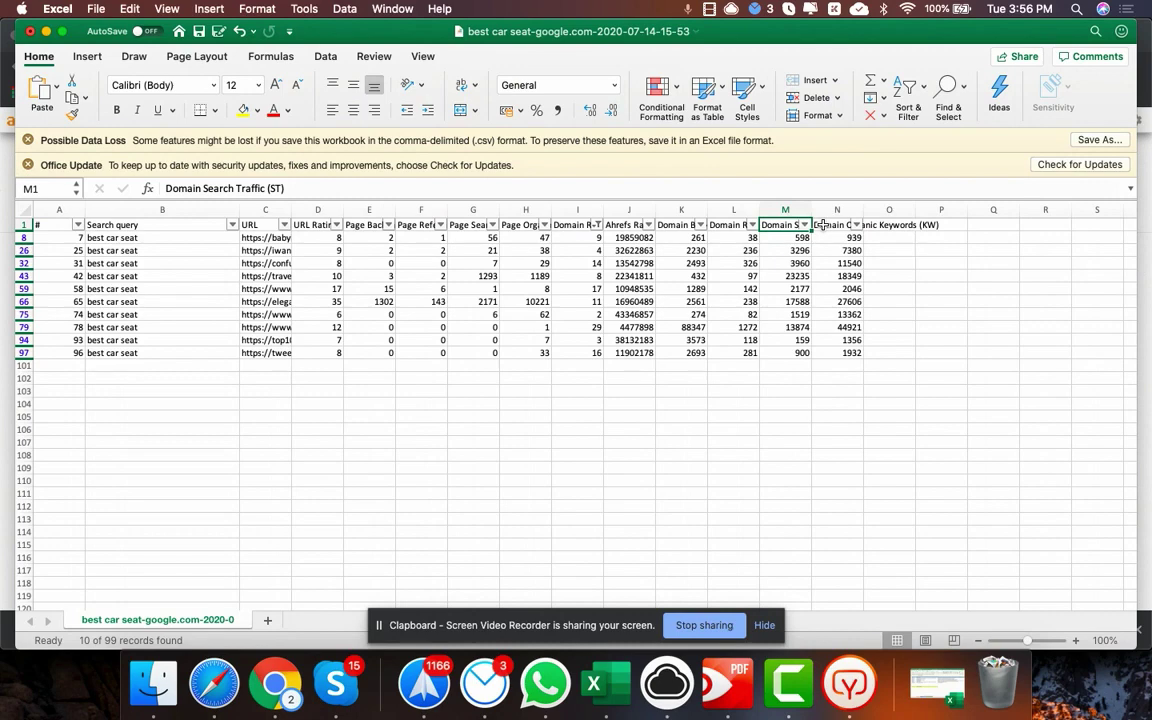
# Go along row 43 from its domain search traffic to its URL and read the page address
pyautogui.press('Down')
pyautogui.press('Down')
pyautogui.press('Down')
pyautogui.press('Down')
pyautogui.press('Left')
pyautogui.press('Left')
pyautogui.press('Left')
pyautogui.press('Left')
pyautogui.press('Left')
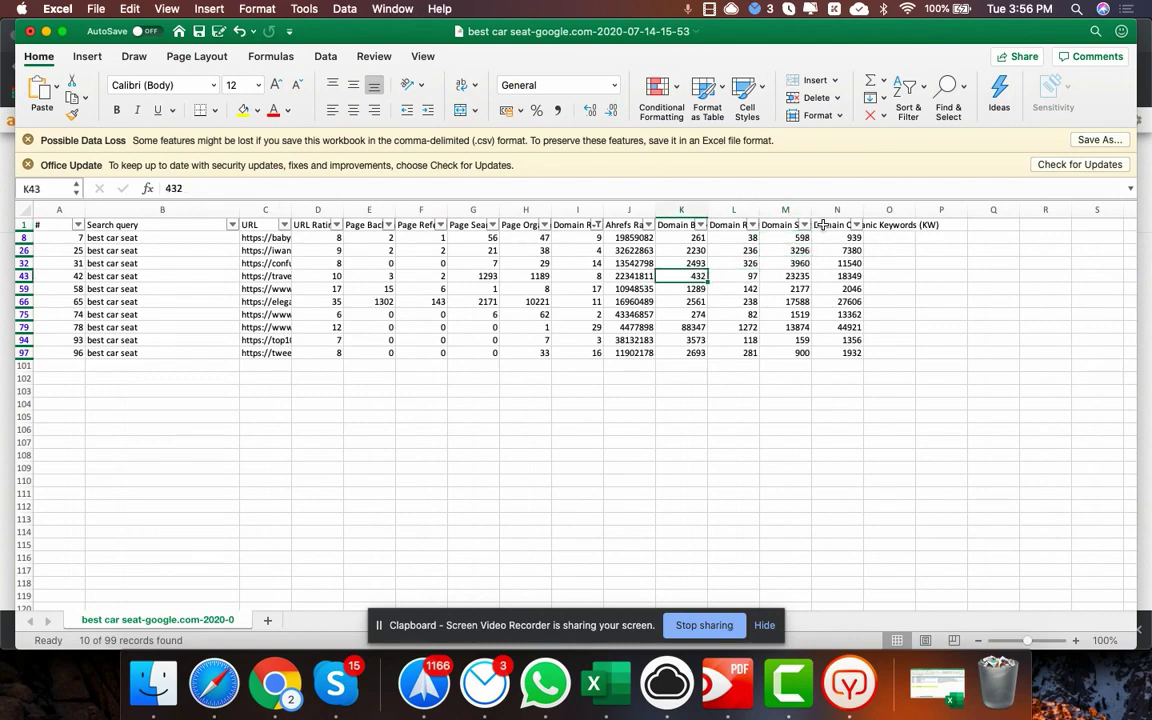
pyautogui.press('Left')
pyautogui.press('Left')
pyautogui.press('Left')
pyautogui.press('Left')
pyautogui.press('Left')
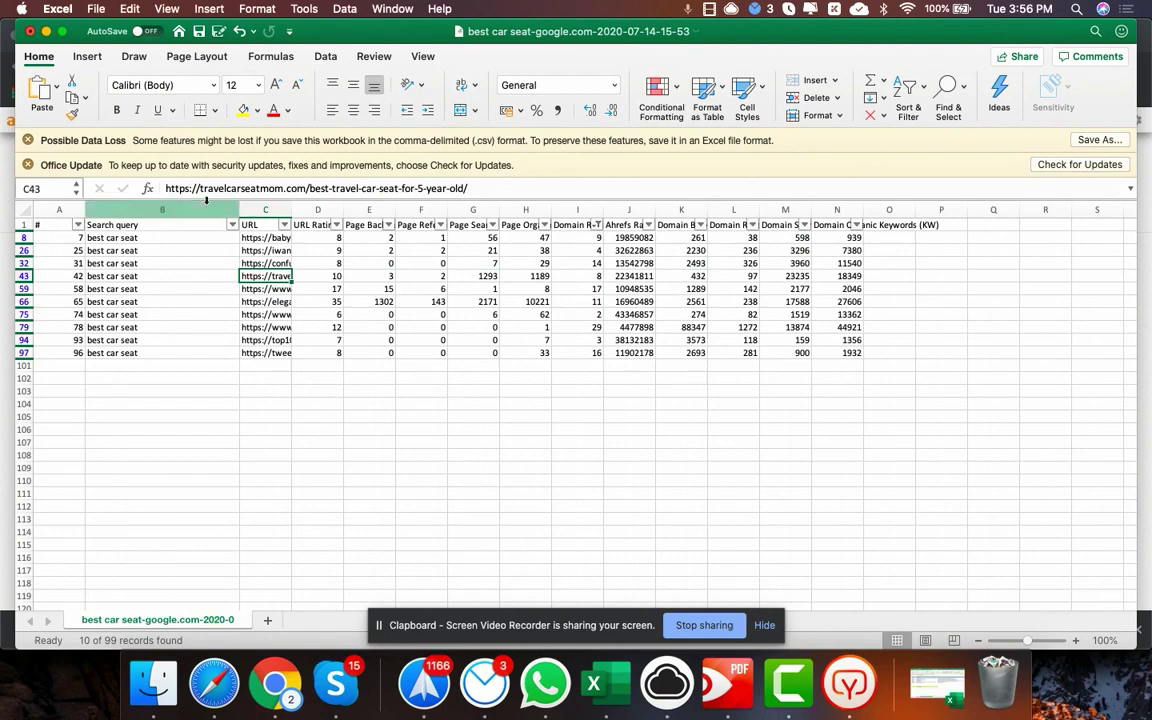
# Delete the # and Search query columns and widen the URL column to show the full page addresses
pyautogui.moveTo(59, 209); pyautogui.dragTo(202, 208)
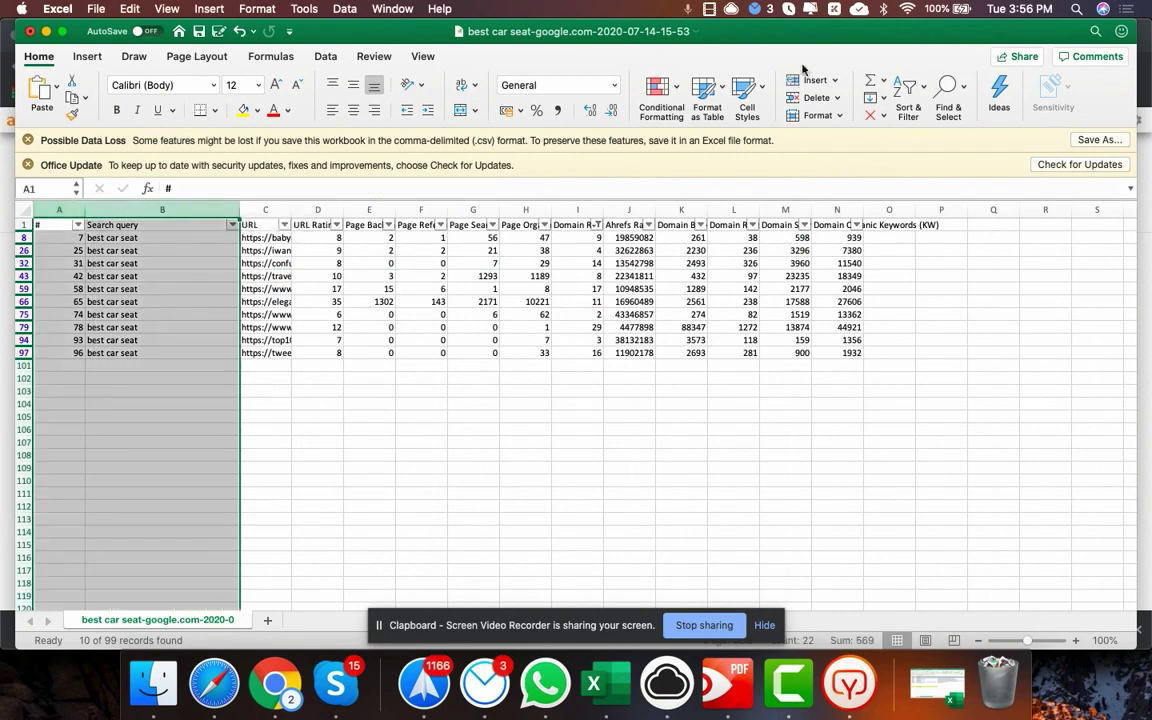
pyautogui.click(808, 97)
pyautogui.click(342, 421)
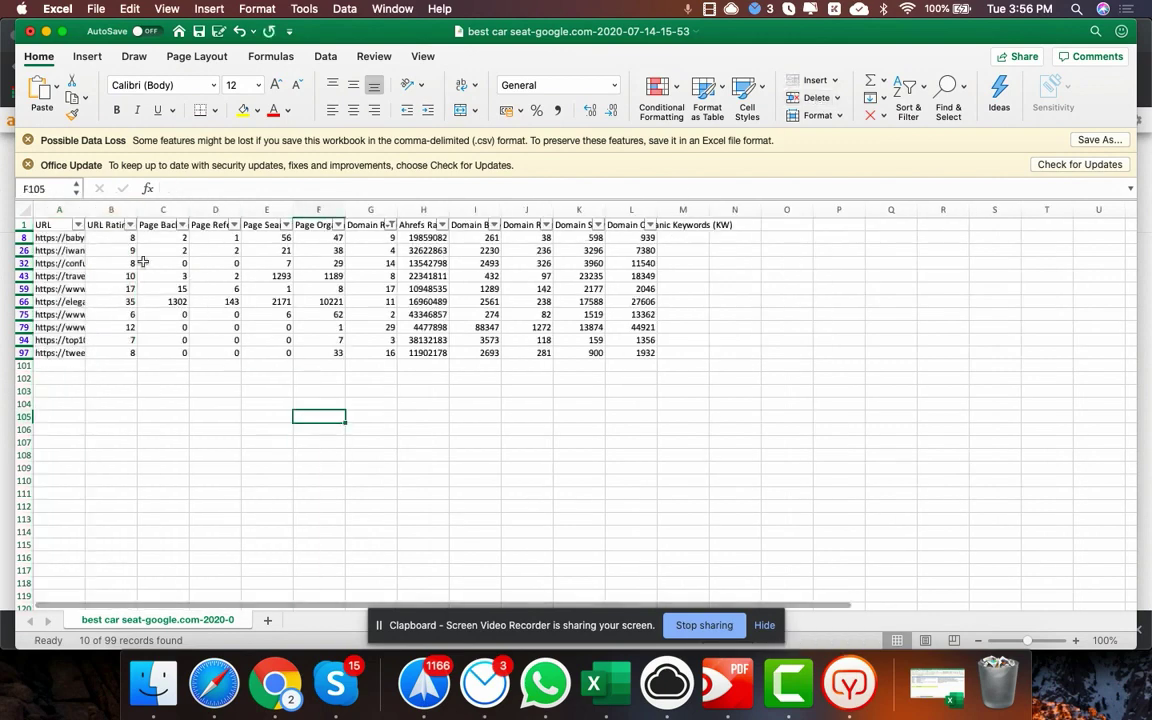
pyautogui.moveTo(85, 209); pyautogui.dragTo(441, 209)
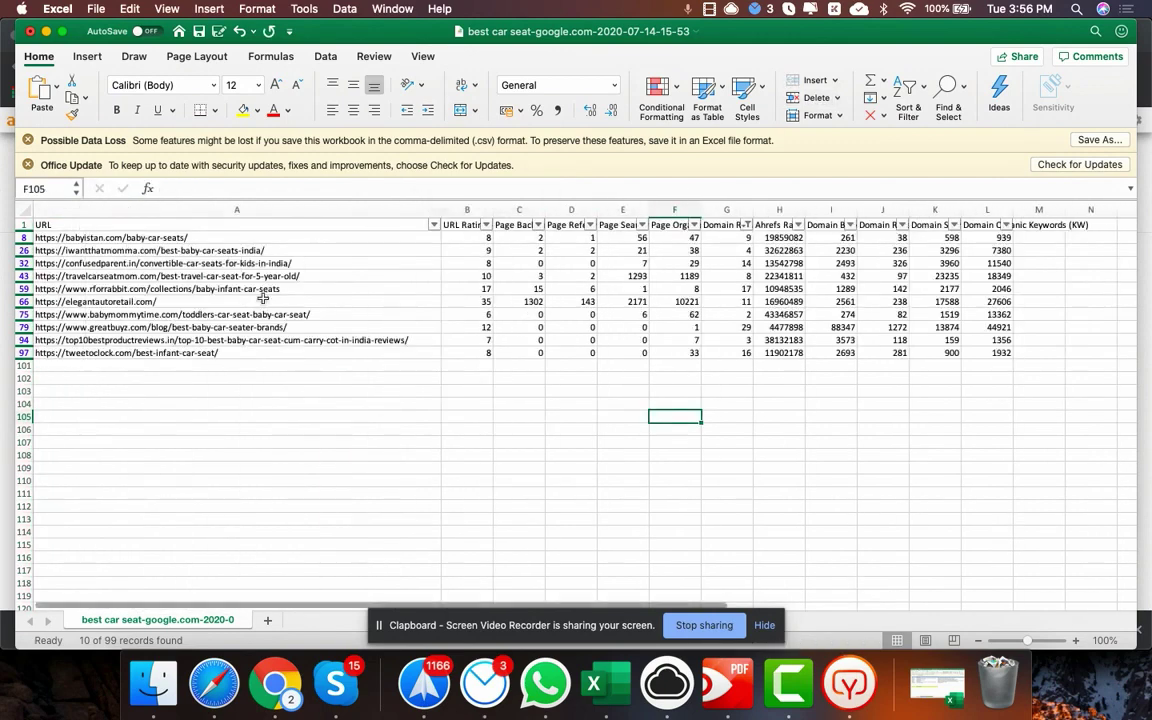
pyautogui.click(245, 249)
# Hide columns B through F, which hold the URL Rating and the page-level metrics
pyautogui.moveTo(467, 209); pyautogui.dragTo(690, 209)
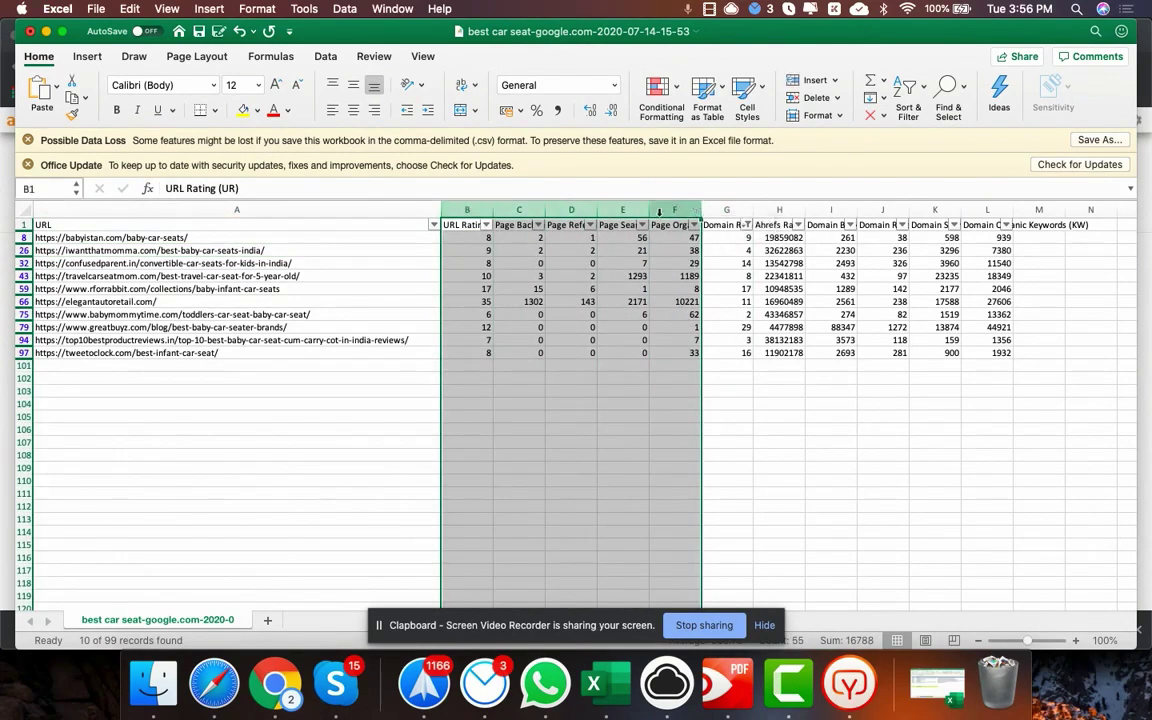
pyautogui.rightClick(467, 207)
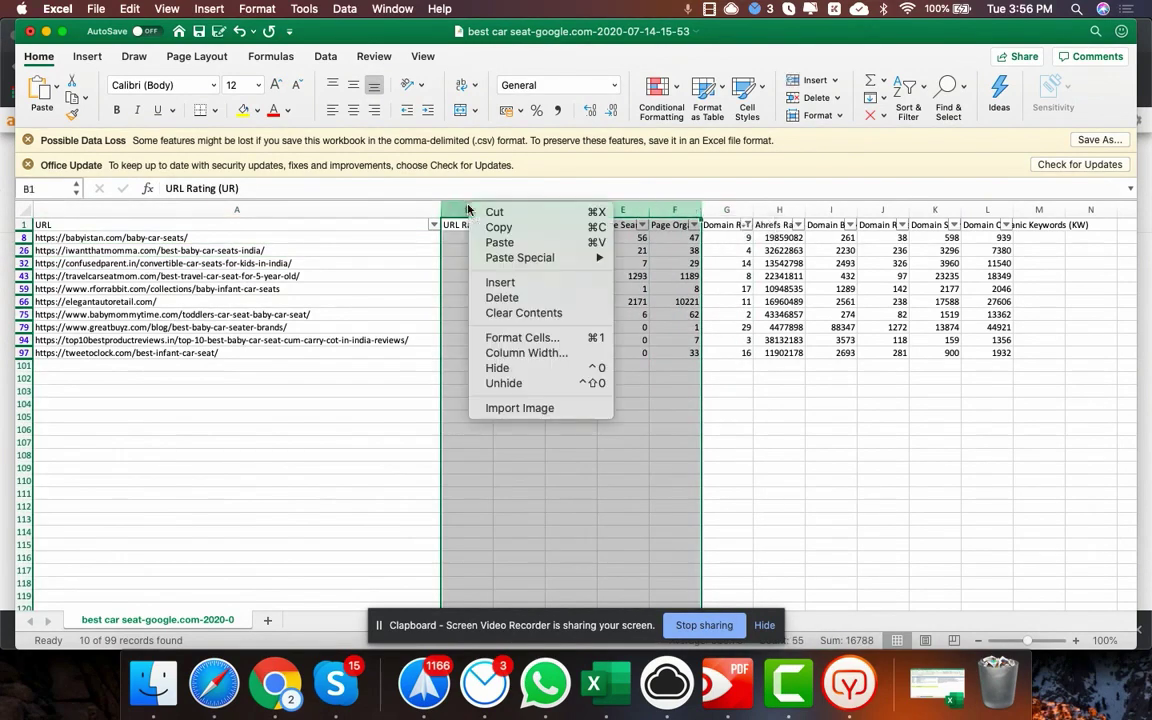
pyautogui.click(516, 368)
pyautogui.click(882, 403)
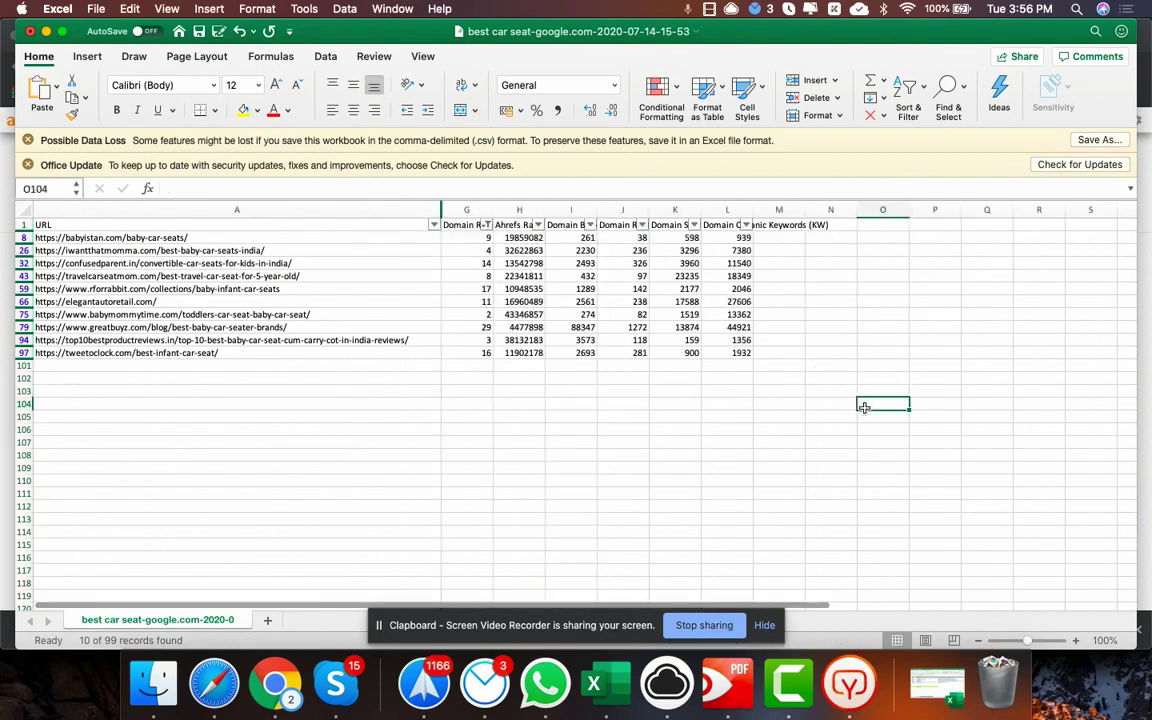
# Delete the Ahrefs Rank (AR) column
pyautogui.click(519, 209)
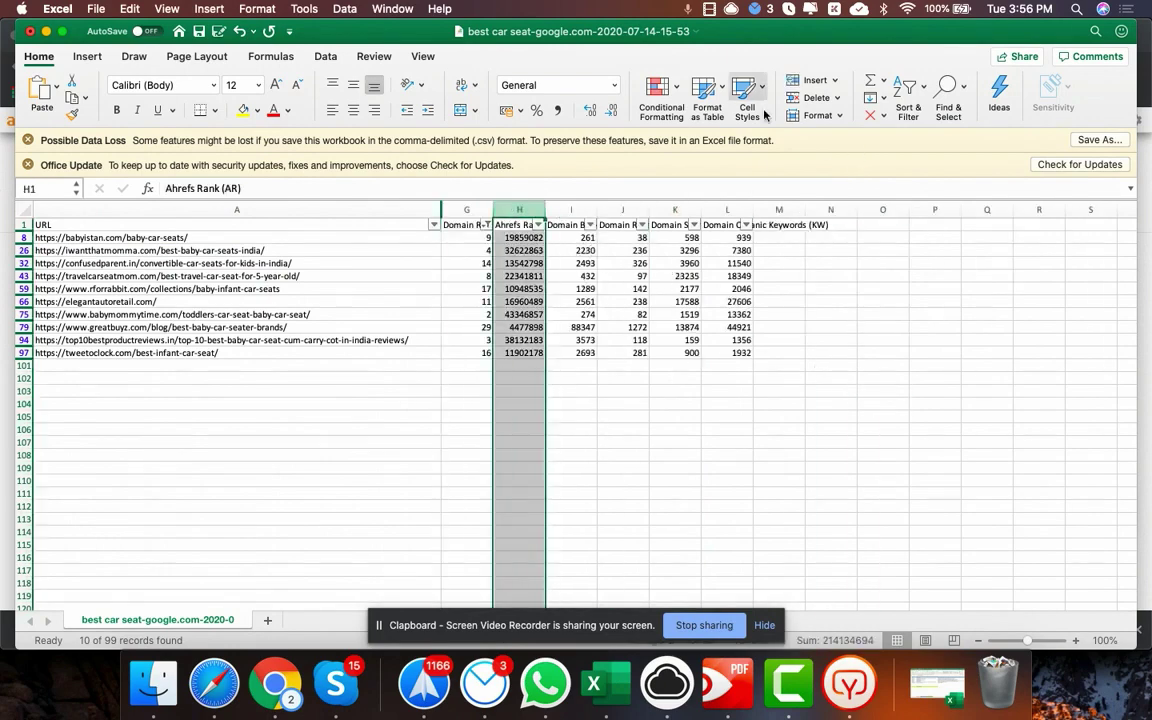
pyautogui.click(806, 105)
pyautogui.click(779, 314)
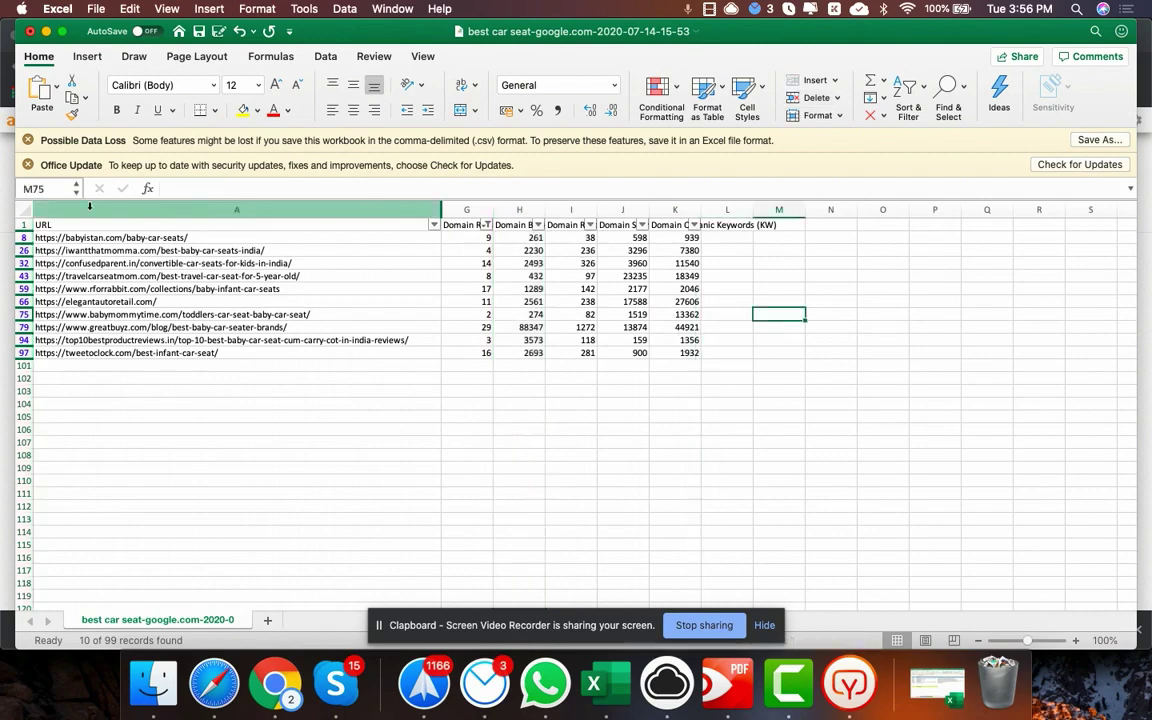
# Go along the babyistan.com row from its URL to its domain search traffic
pyautogui.click(345, 240)
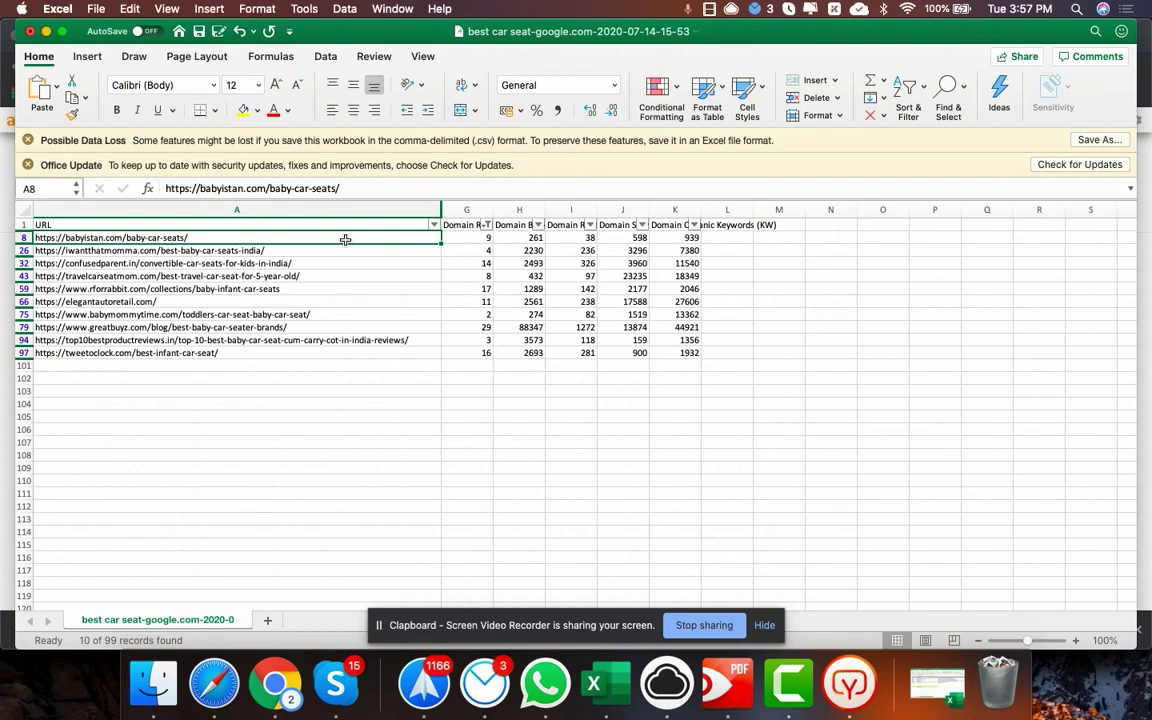
pyautogui.press('Right')
pyautogui.press('Right')
pyautogui.press('Right')
pyautogui.press('Right')
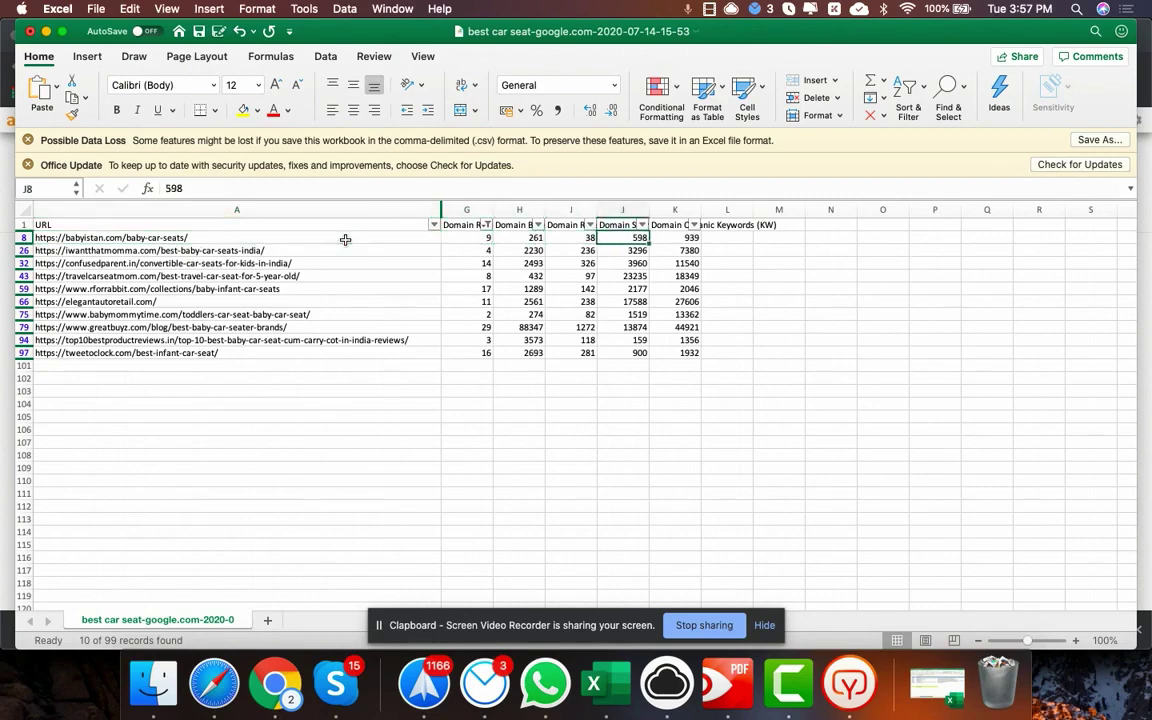
# Compare the iwantthatmomma.com row's search traffic, URL and Domain Rating
pyautogui.press('Down')
pyautogui.press('Left')
pyautogui.press('Left')
pyautogui.press('Left')
pyautogui.press('Left')
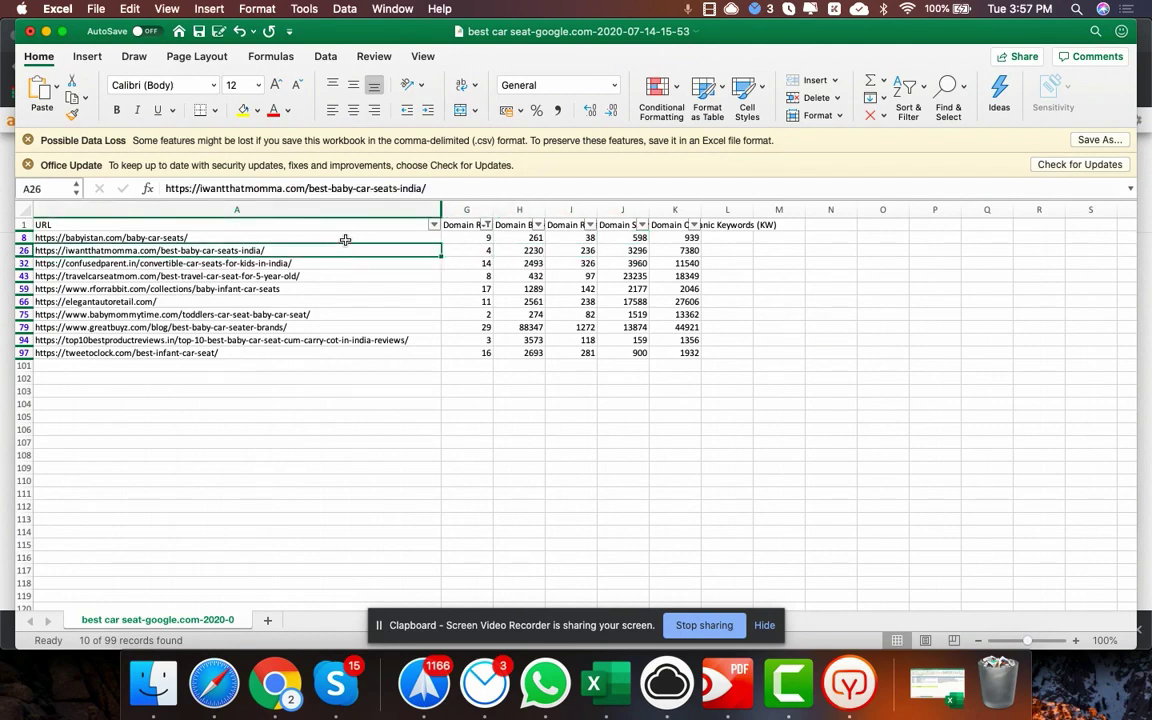
pyautogui.press('Right')
pyautogui.press('Right')
pyautogui.press('Left')
pyautogui.press('Left')
pyautogui.press('Right')
pyautogui.press('Left')
# Color the travelcarseatmom.com and elegantautoretail.com URLs red to mark them as candidate sites
pyautogui.click(291, 263)
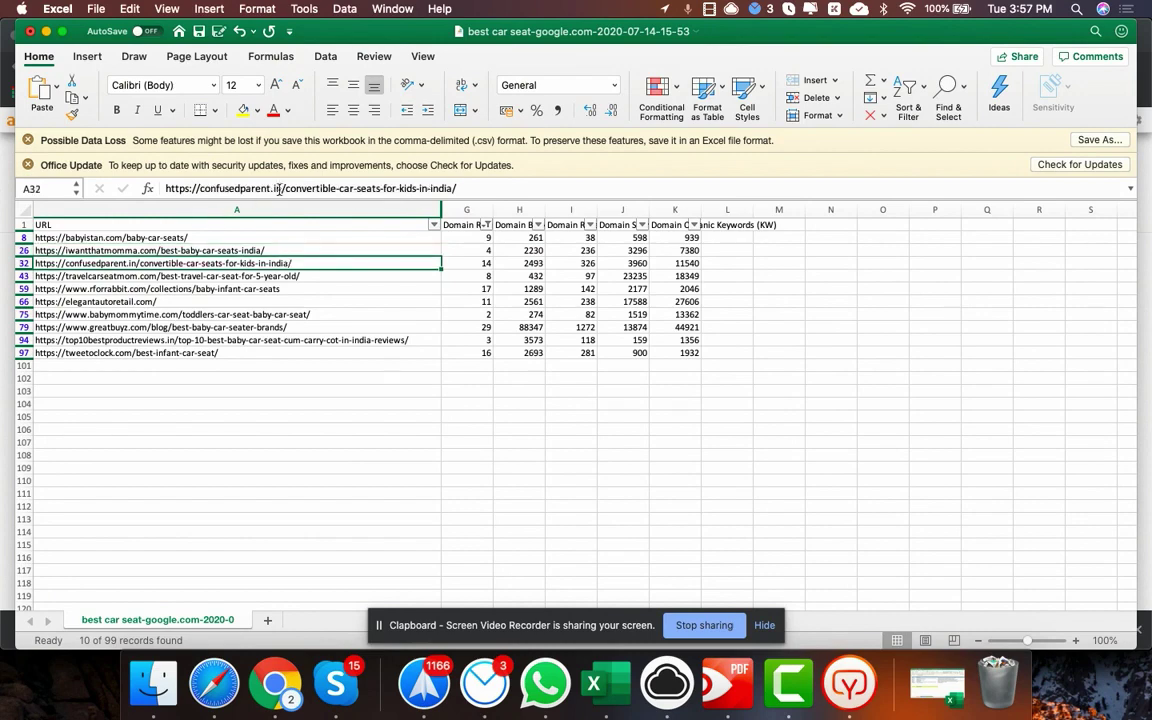
pyautogui.click(160, 276)
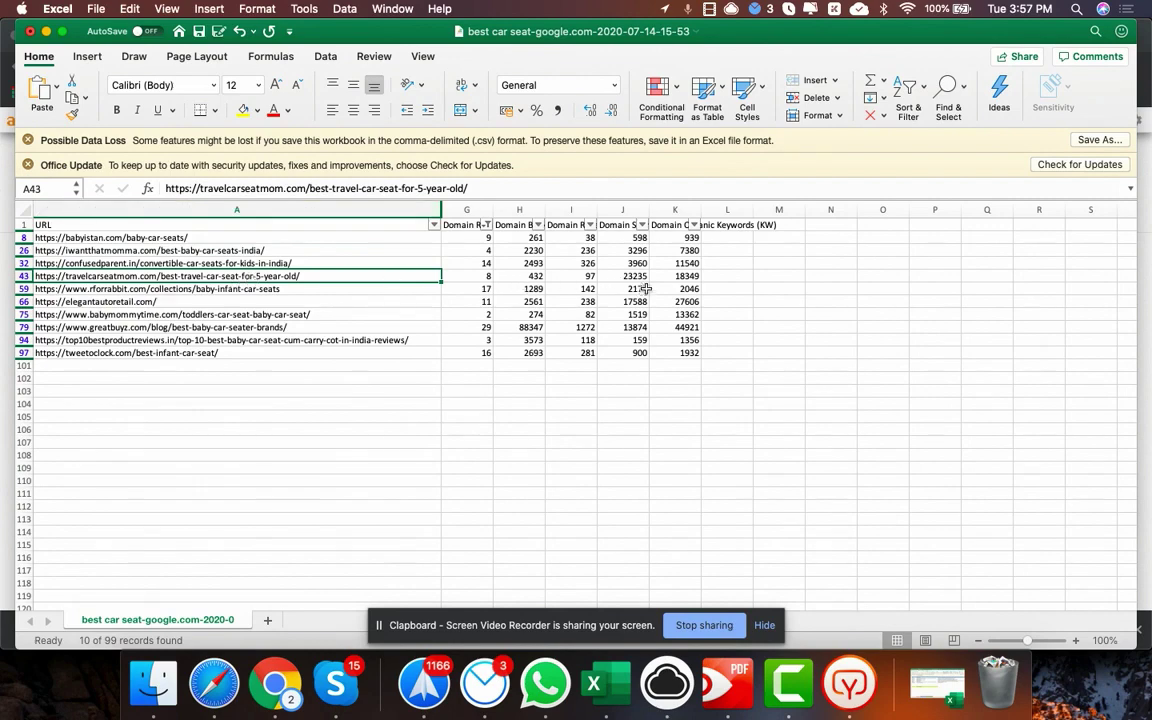
pyautogui.click(272, 109)
pyautogui.click(253, 289)
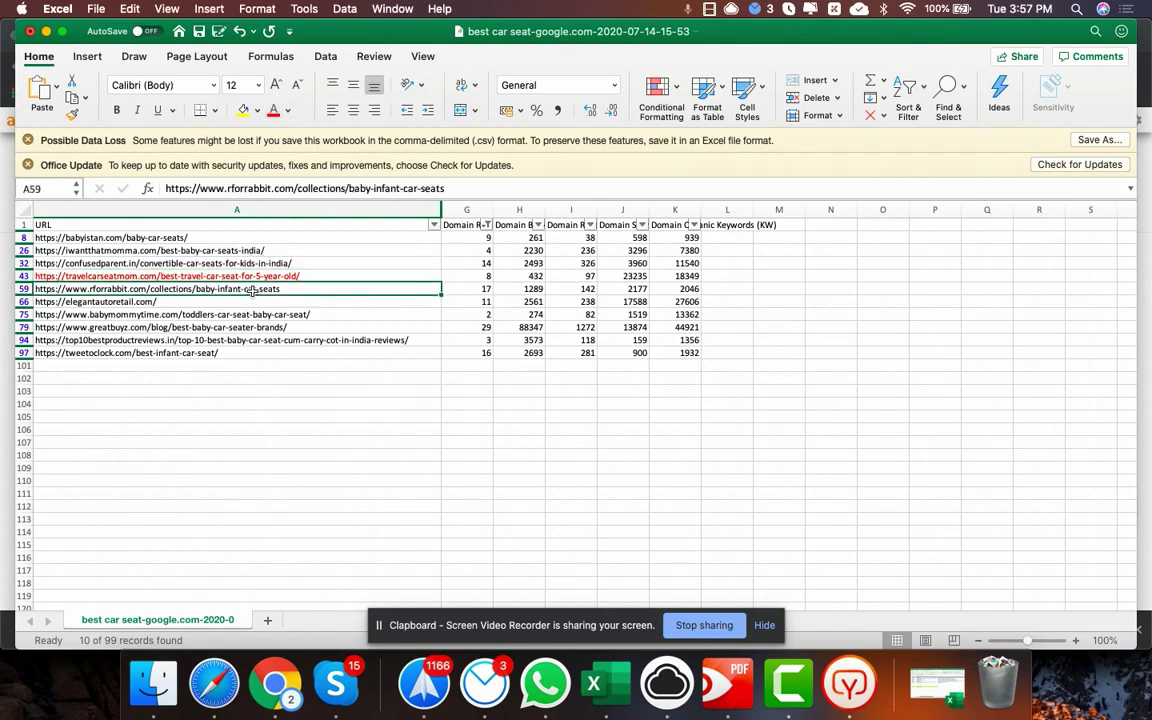
pyautogui.press('Down')
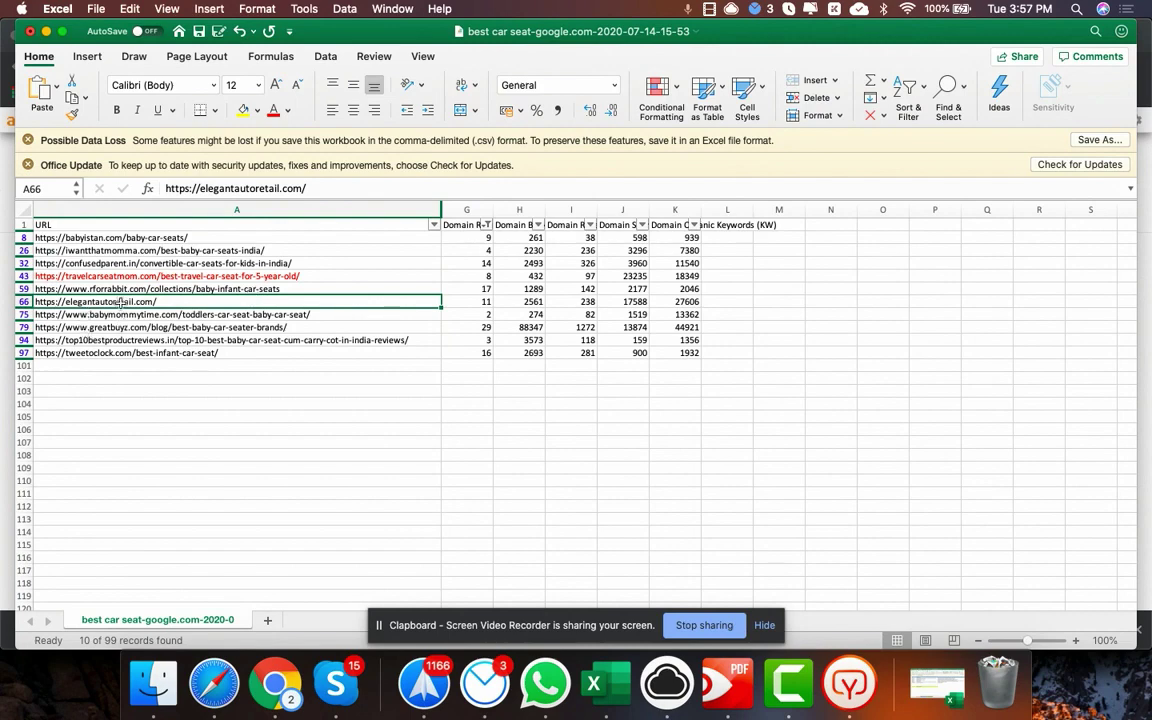
pyautogui.click(273, 112)
# Check the domain search traffic of babymommytime.com and greatbuyz.com and color both URLs red
pyautogui.click(213, 314)
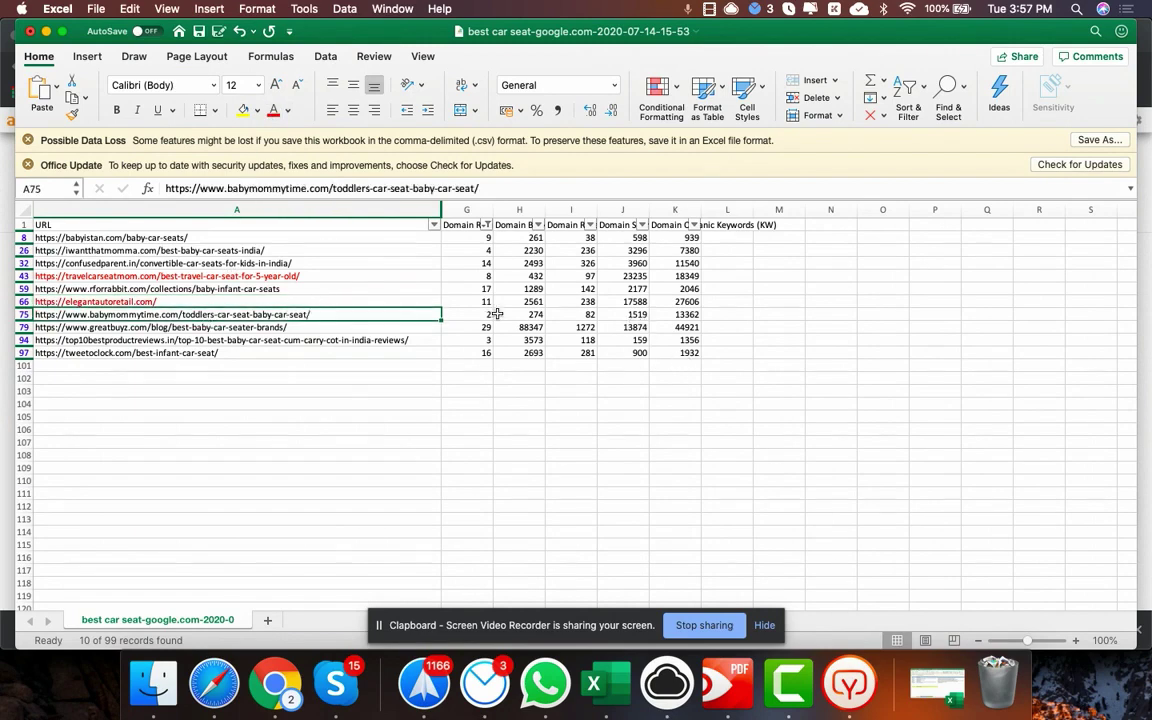
pyautogui.click(638, 314)
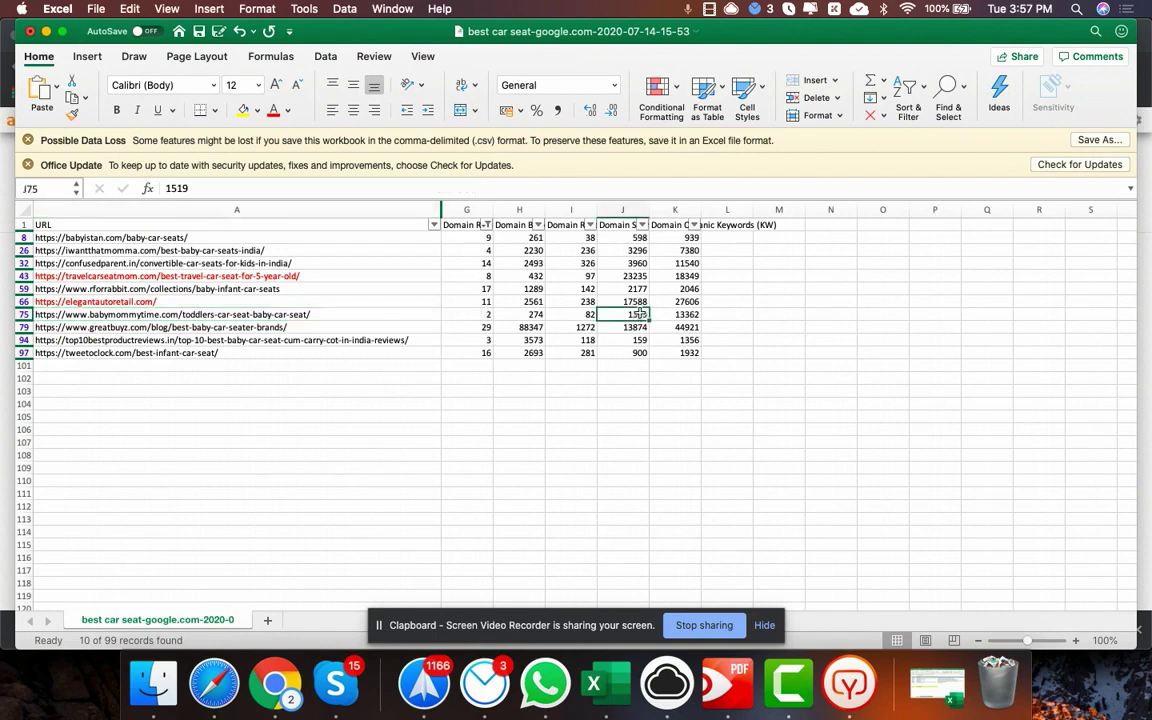
pyautogui.click(245, 312)
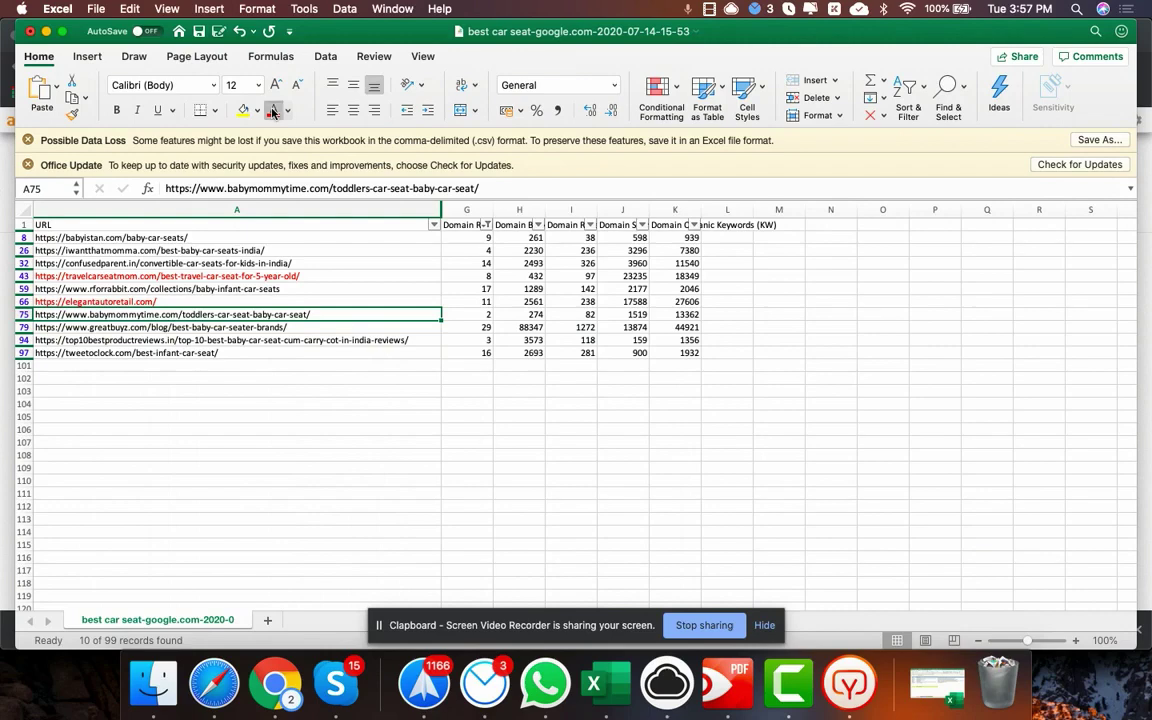
pyautogui.click(245, 328)
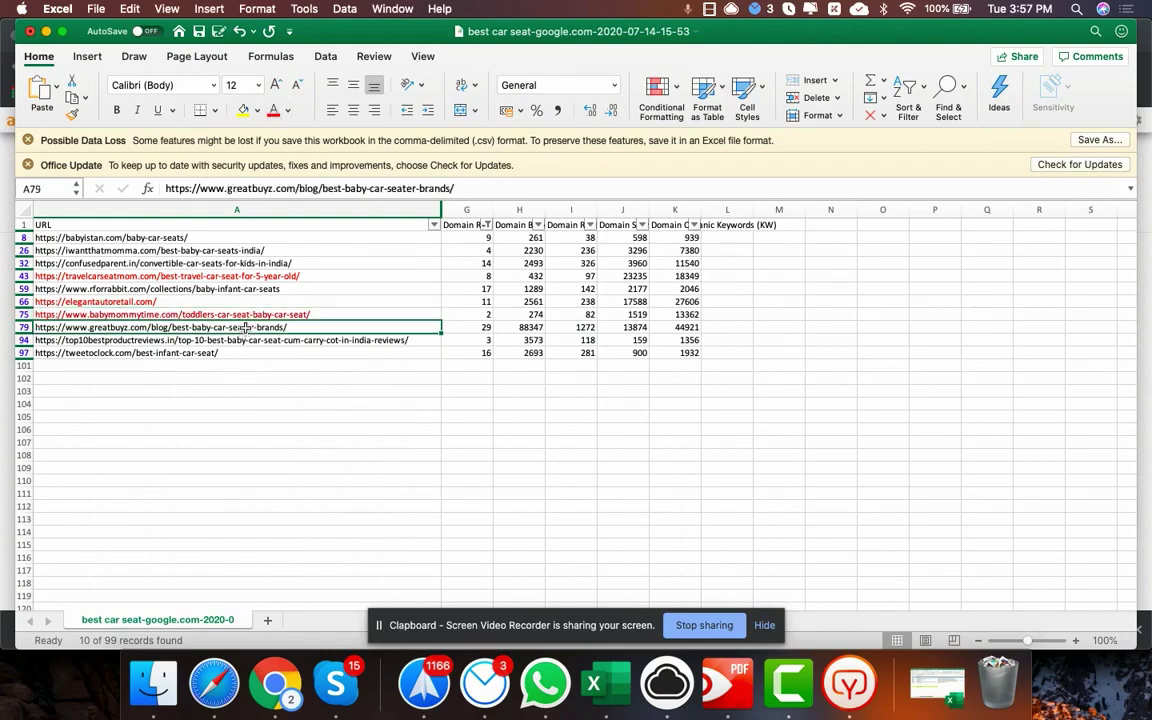
pyautogui.click(612, 331)
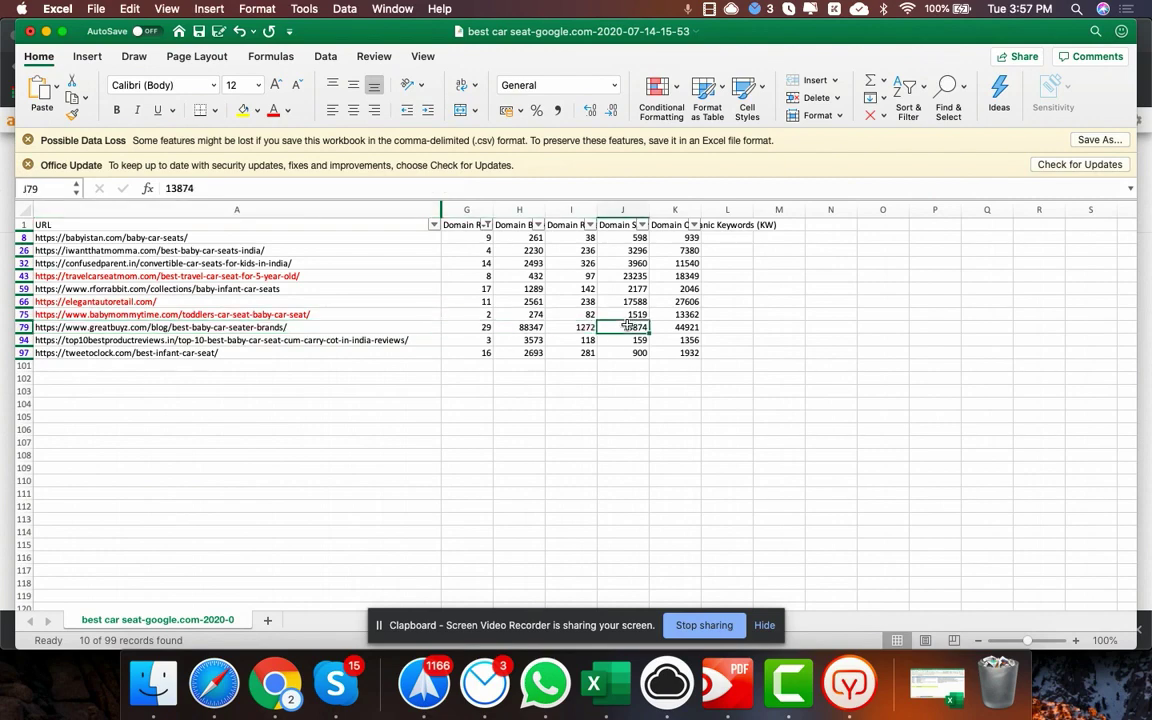
pyautogui.click(293, 328)
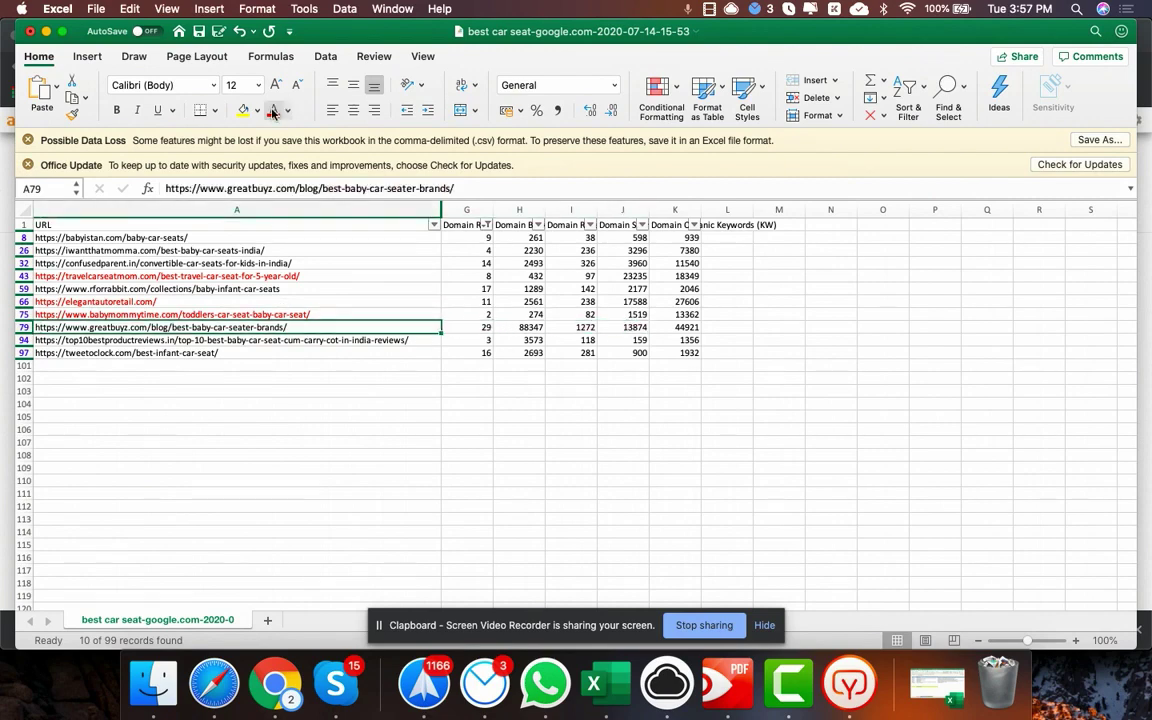
# Skip the top10bestproductreviews.in row and color the tweetoclock.com URL red
pyautogui.click(271, 340)
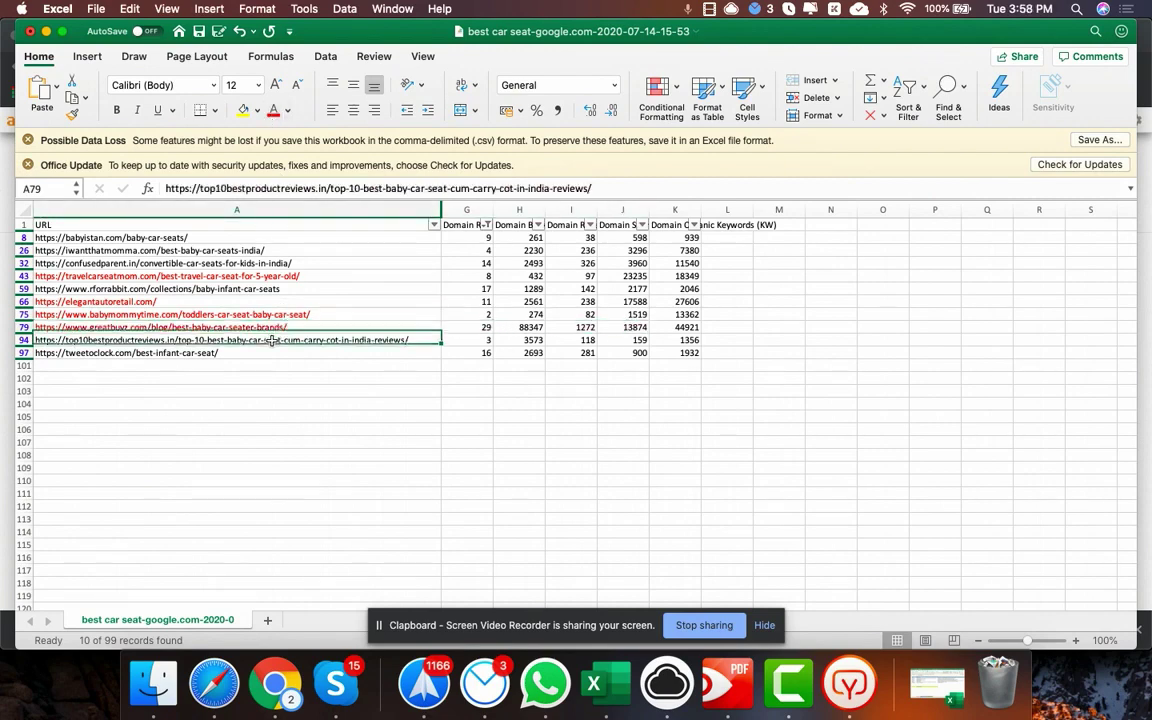
pyautogui.click(205, 353)
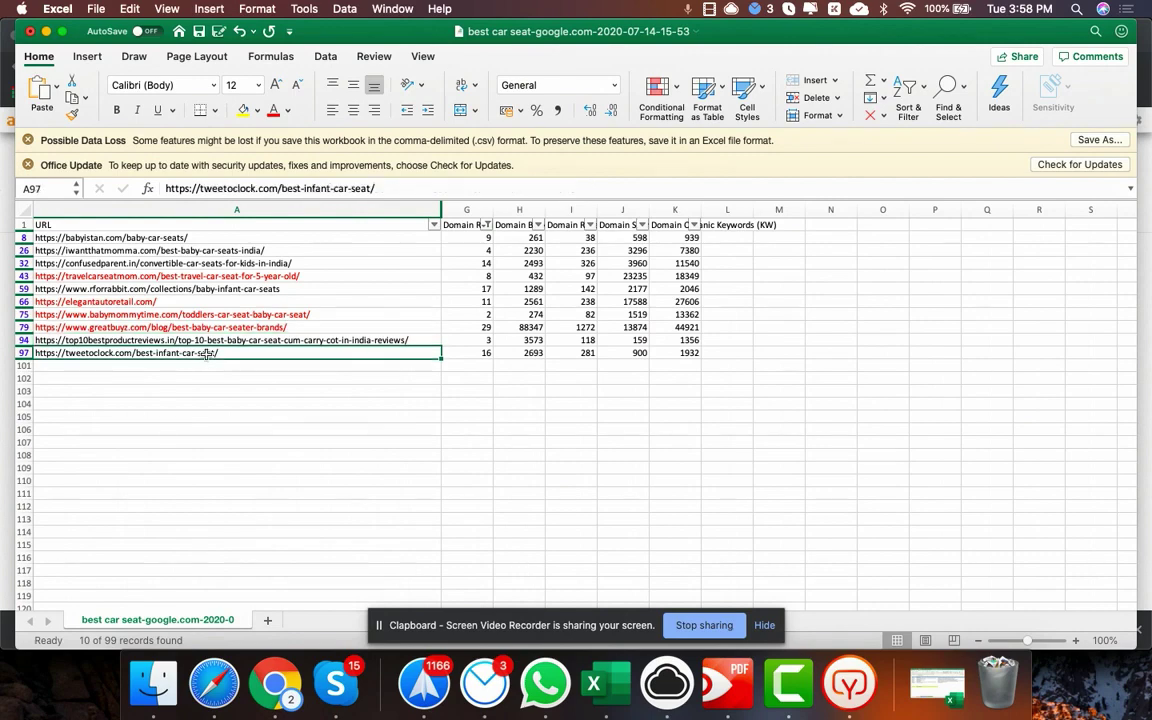
pyautogui.click(272, 112)
pyautogui.click(283, 418)
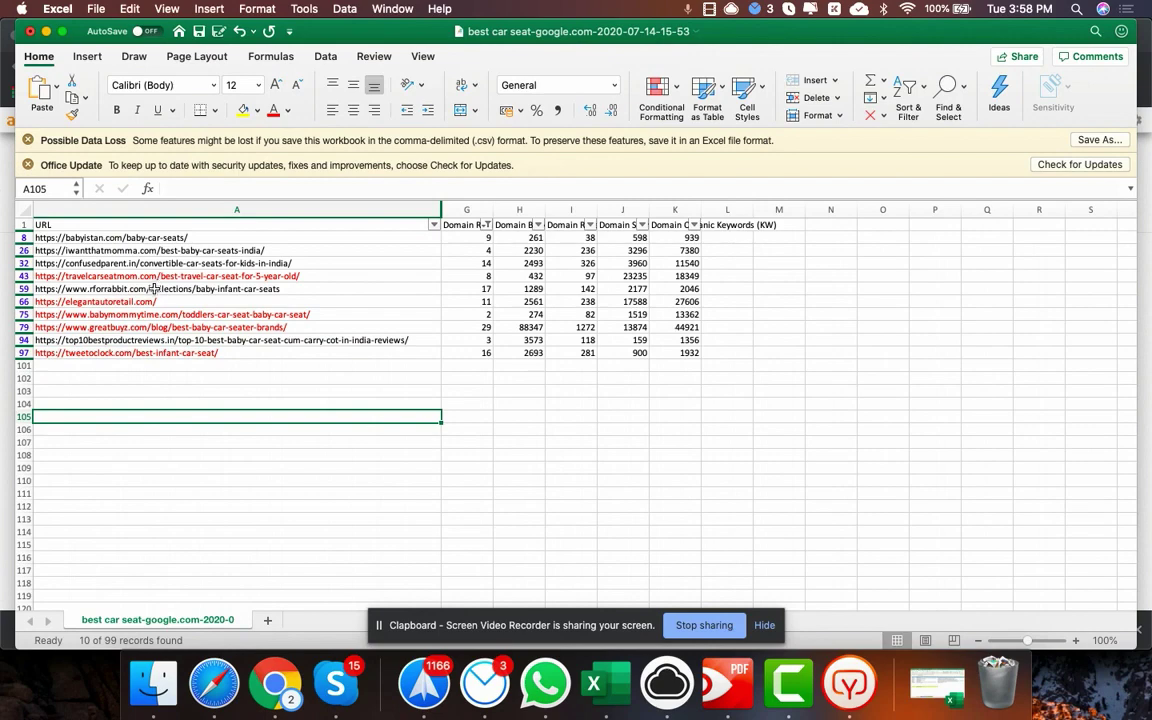
# Clear the contents of the elegantautoretail.com row
pyautogui.click(24, 301)
pyautogui.press('Delete')
pyautogui.click(150, 441)
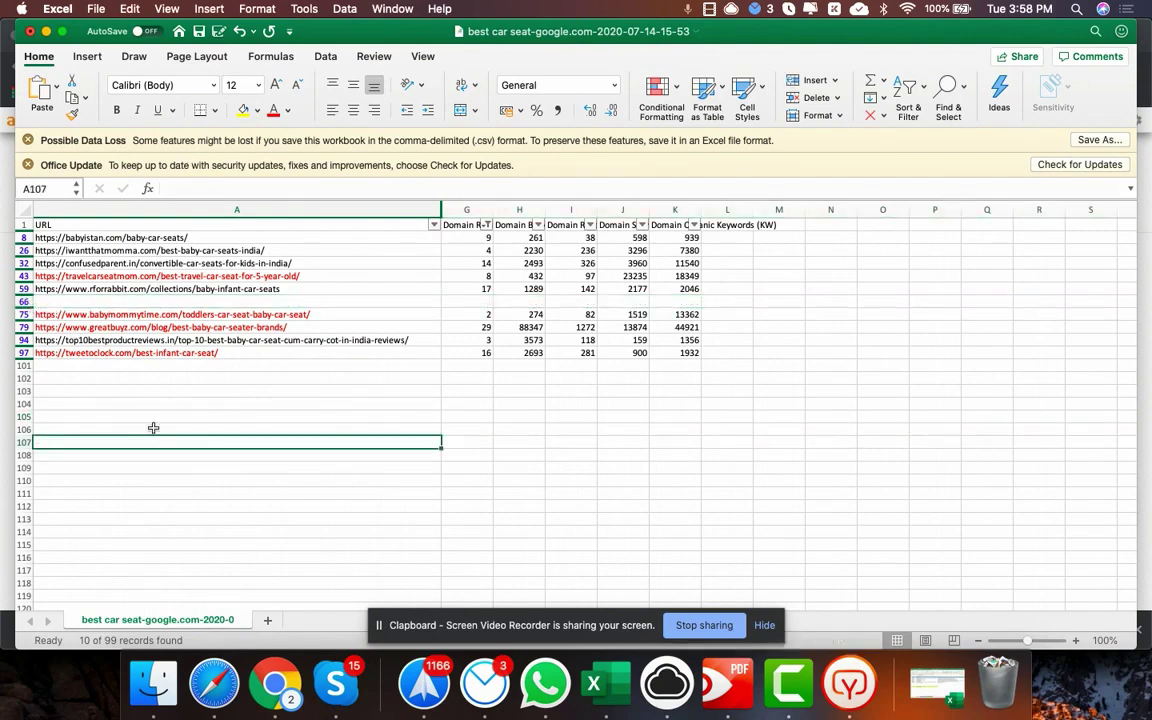
# Go along the travelcarseatmom.com row from its URL through its Domain Rating to its search traffic
pyautogui.click(283, 276)
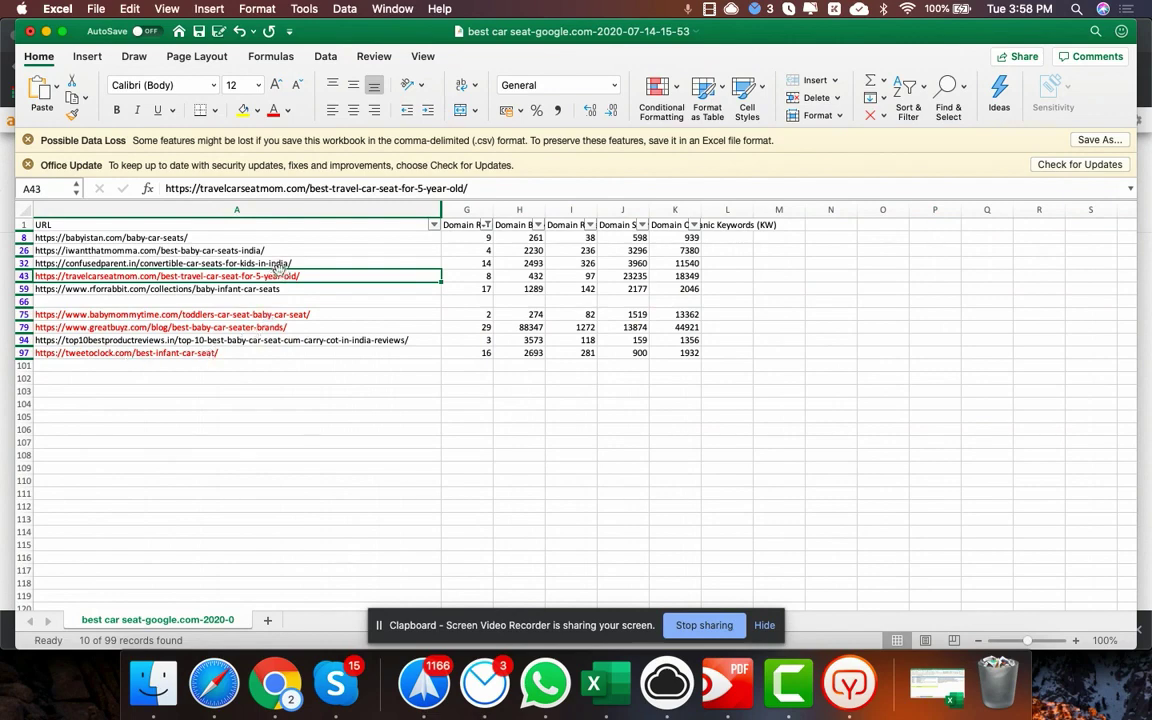
pyautogui.click(476, 276)
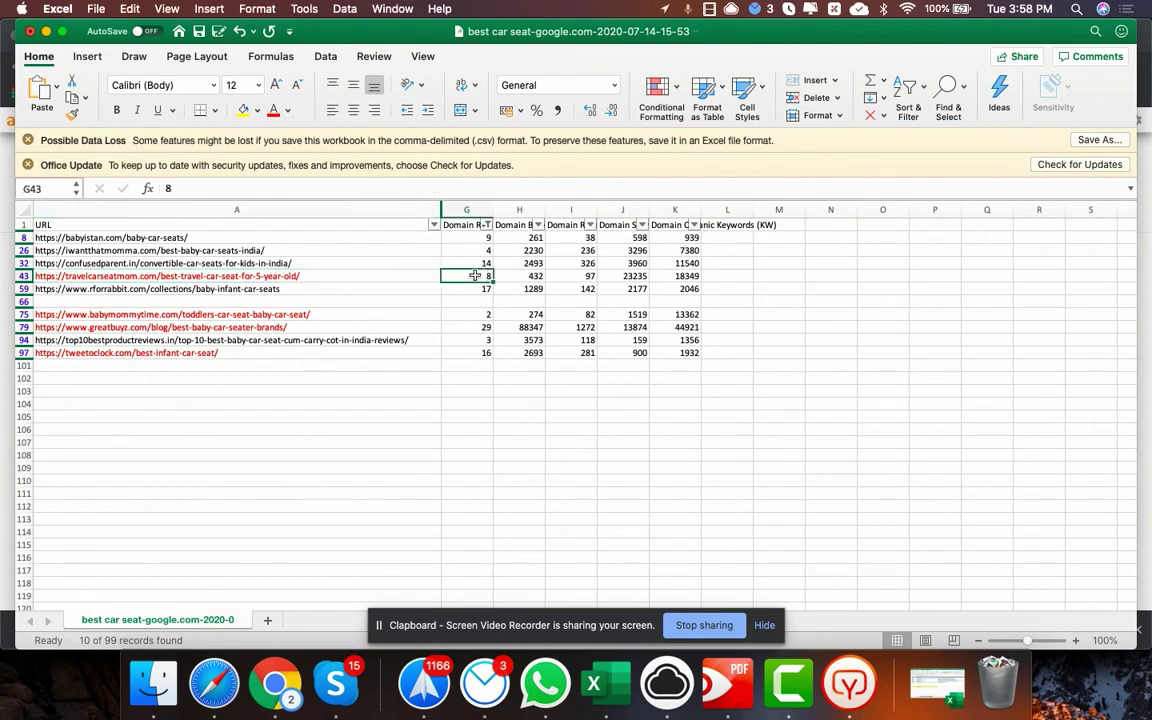
pyautogui.press('Right')
pyautogui.press('Right')
pyautogui.press('Right')
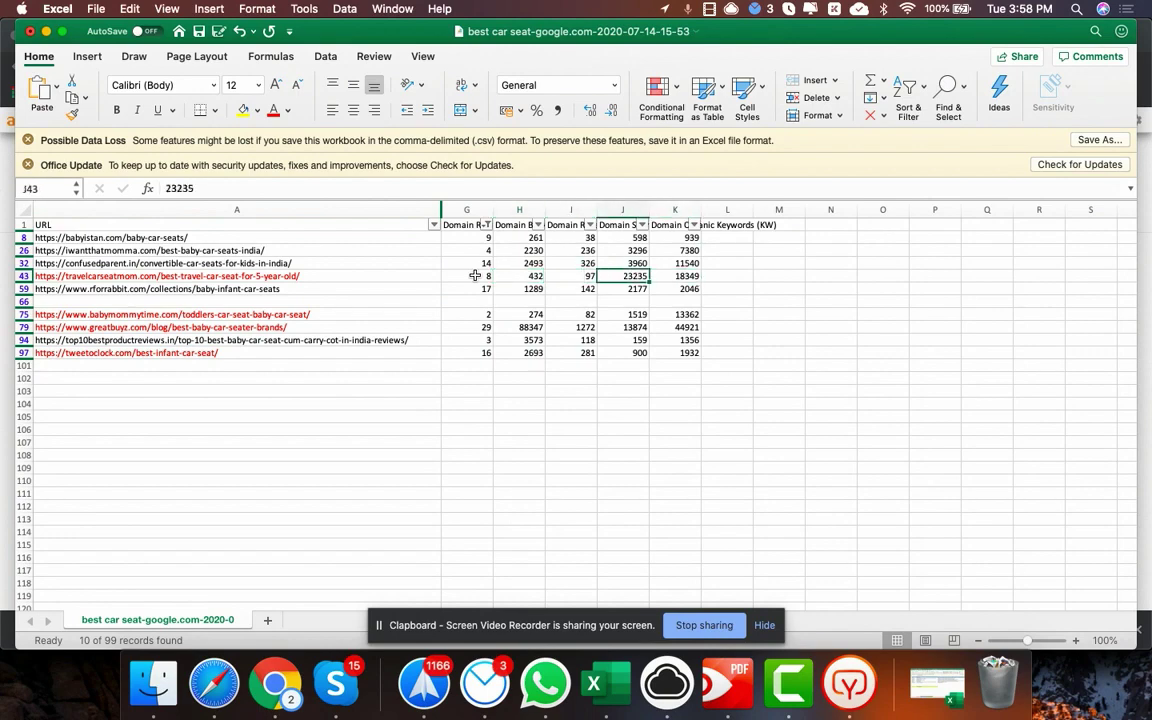
# Compare the Domain Rating and search traffic of the babymommytime.com row
pyautogui.press('Down')
pyautogui.press('Down')
pyautogui.press('Down')
pyautogui.press('Left')
pyautogui.press('Left')
pyautogui.press('Left')
pyautogui.press('Up')
pyautogui.press('Right')
pyautogui.press('Right')
pyautogui.press('Right')
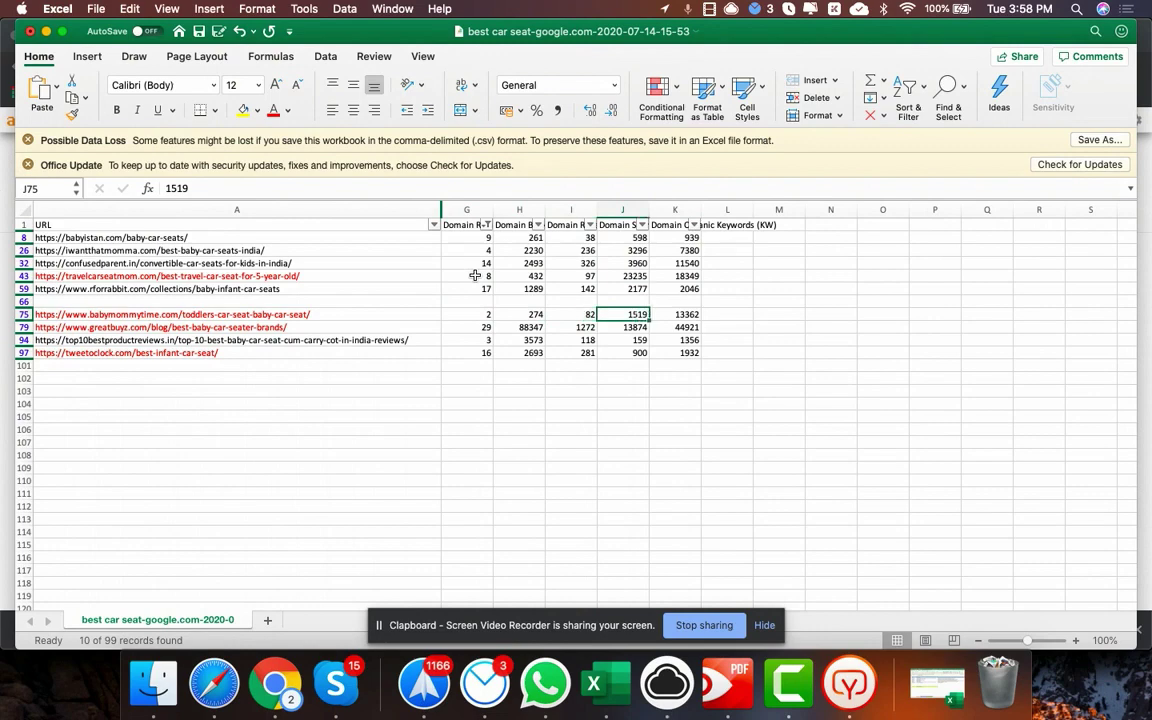
# Compare the Domain Rating and search traffic of the tweetoclock.com and greatbuyz.com rows
pyautogui.press('Left')
pyautogui.press('Left')
pyautogui.press('Left')
pyautogui.press('Down')
pyautogui.press('Down')
pyautogui.press('Down')
pyautogui.press('Right')
pyautogui.press('Right')
pyautogui.press('Right')
pyautogui.press('Up')
pyautogui.press('Up')
pyautogui.press('Left')
pyautogui.press('Left')
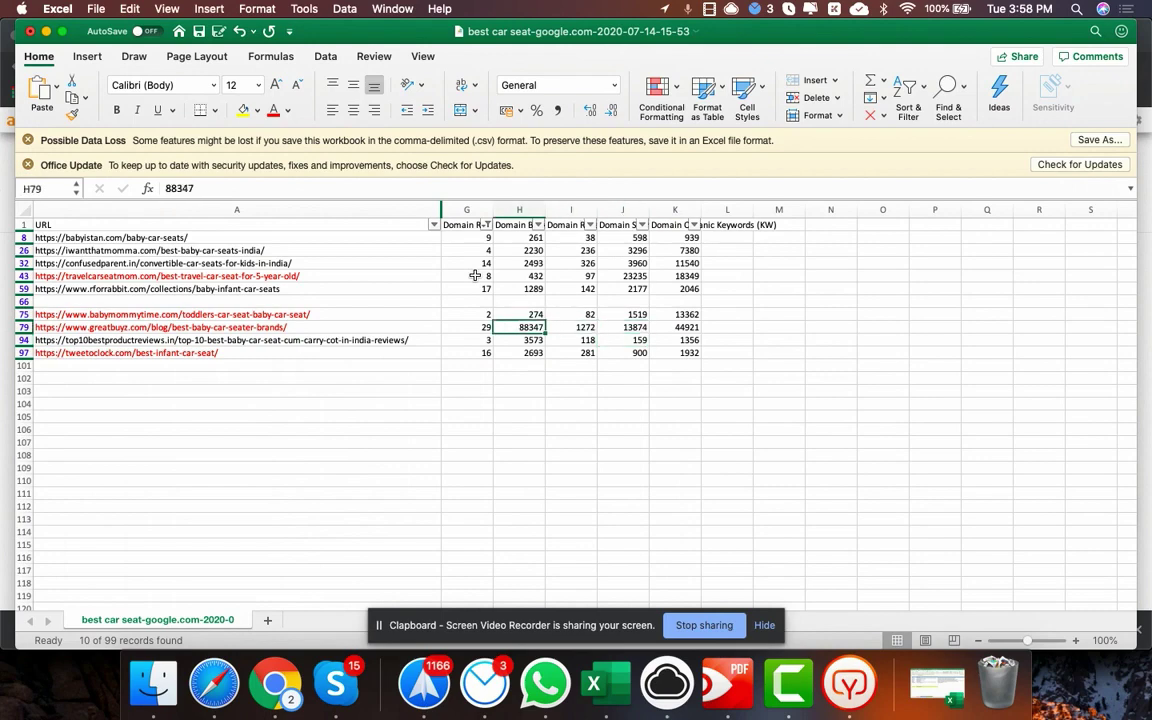
pyautogui.press('Left')
pyautogui.press('Right')
pyautogui.press('Right')
pyautogui.press('Right')
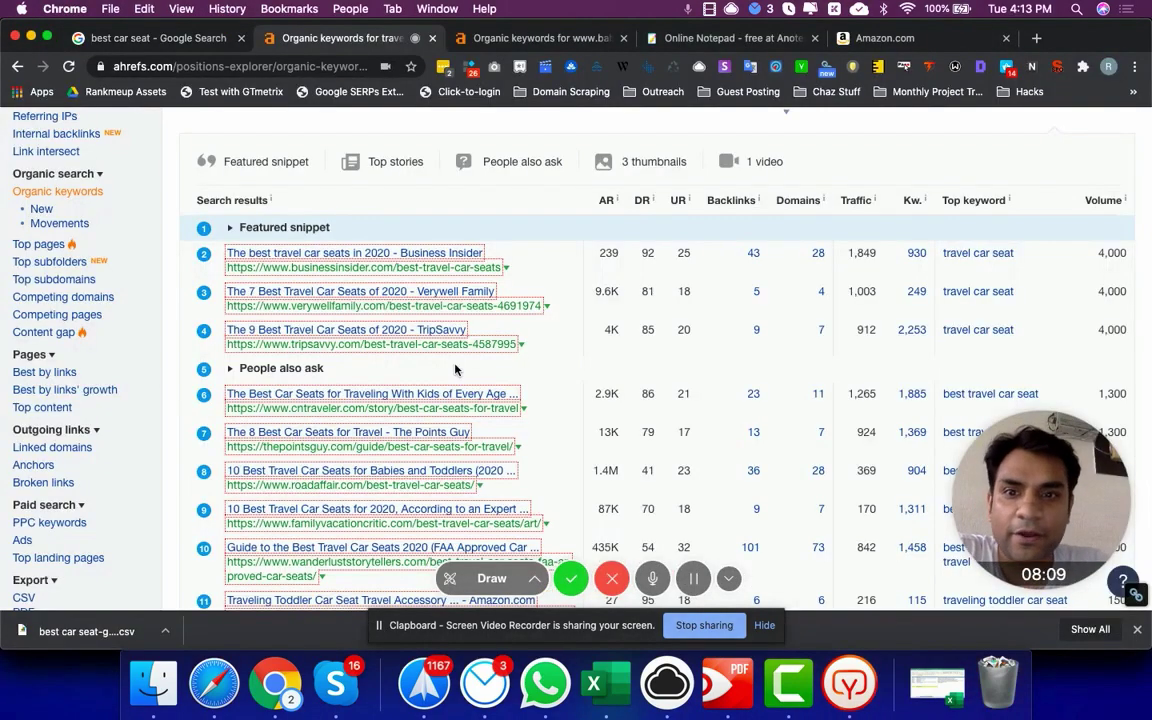
# In the Ahrefs organic keywords report for travelcarseatmom.com, collapse the search results of the keyword "travel car seat"
pyautogui.scroll(5, 455, 370)
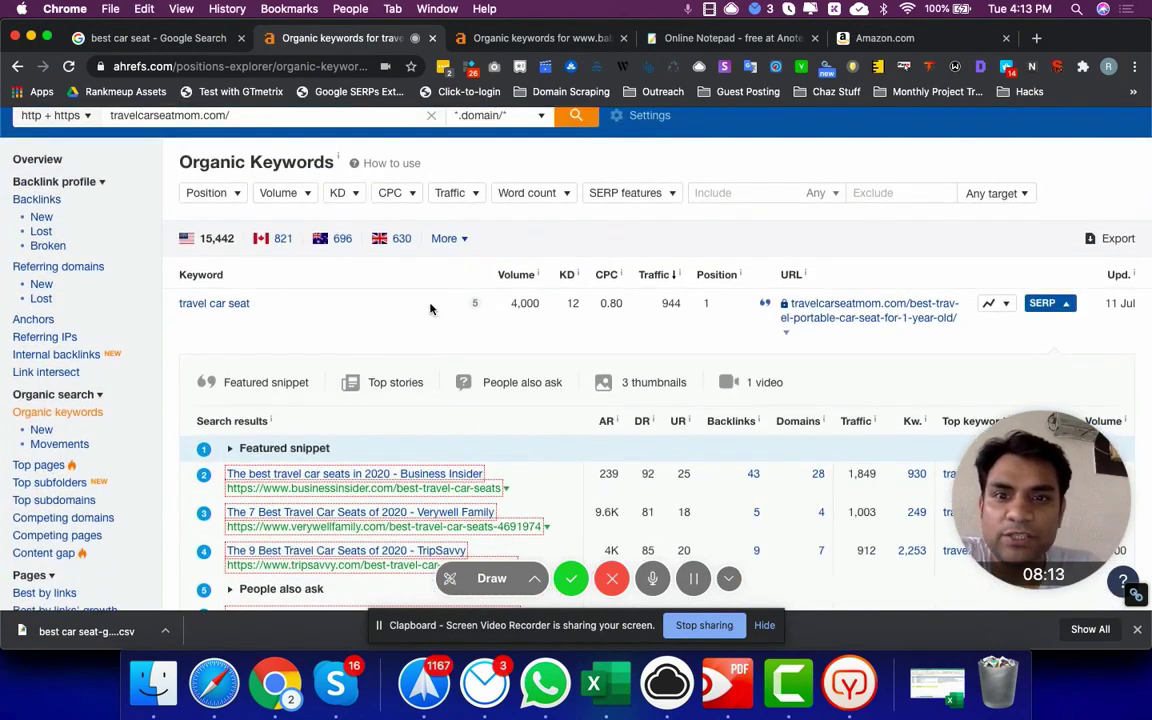
pyautogui.click(1069, 310)
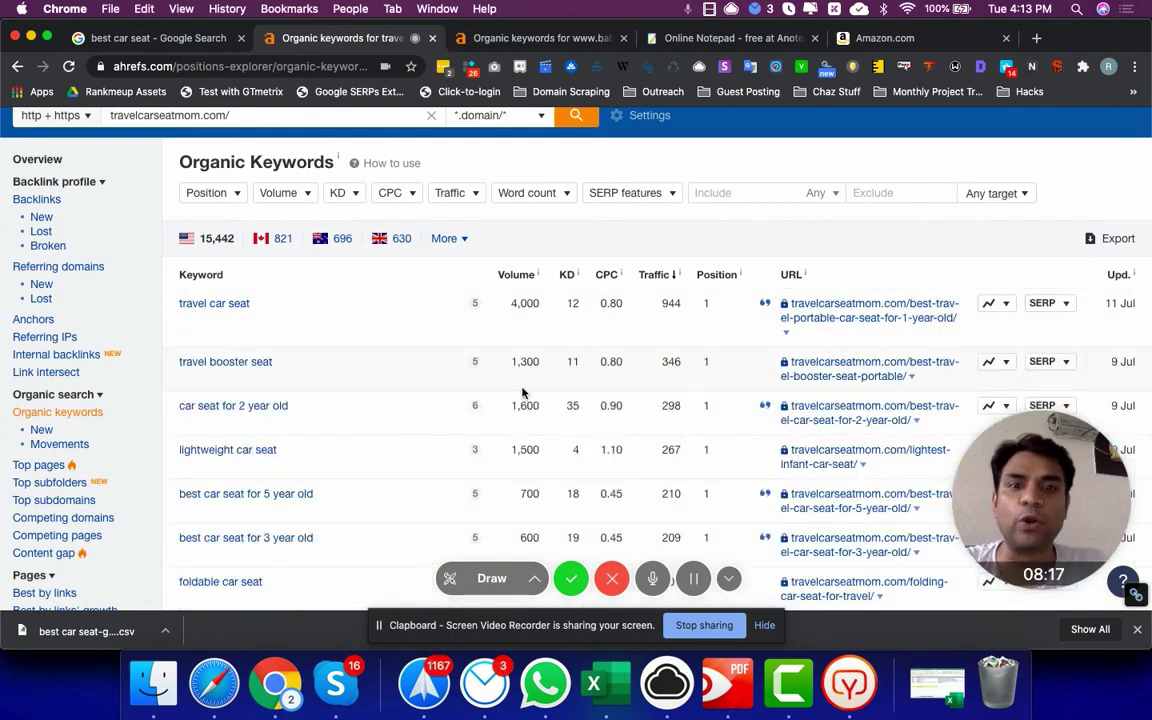
pyautogui.scroll(2, 522, 392)
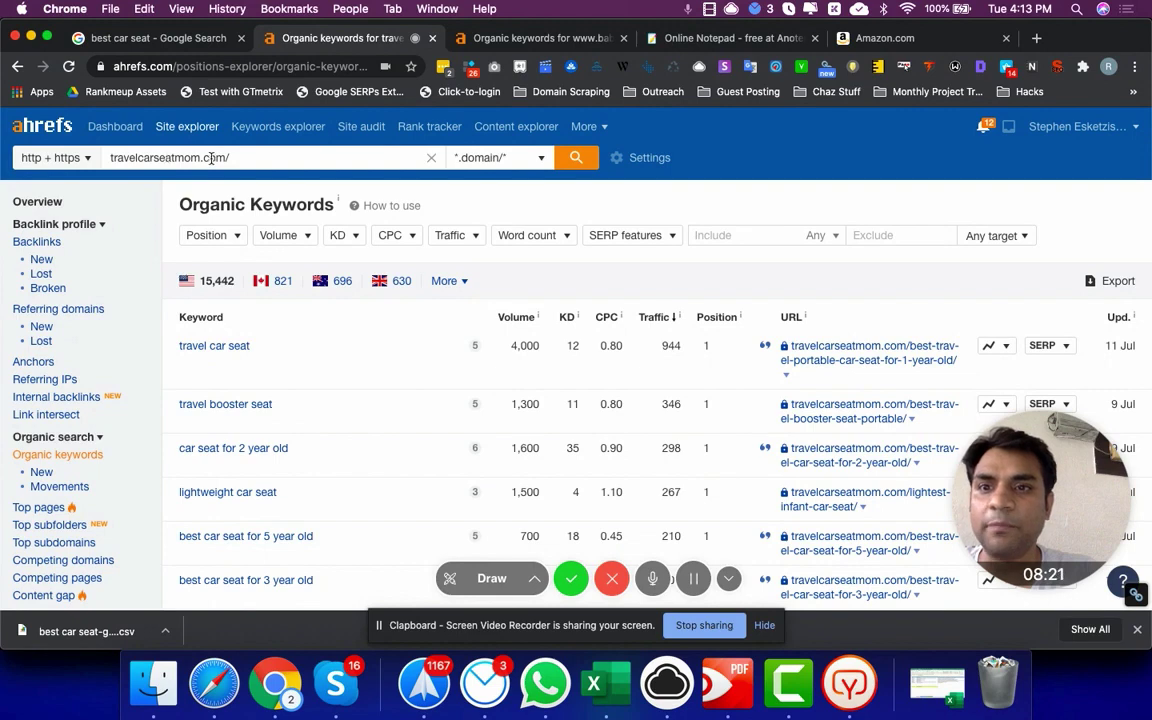
# Open the travelcarseatmom.com overview, review its metrics and show its organic search data
pyautogui.click(58, 204)
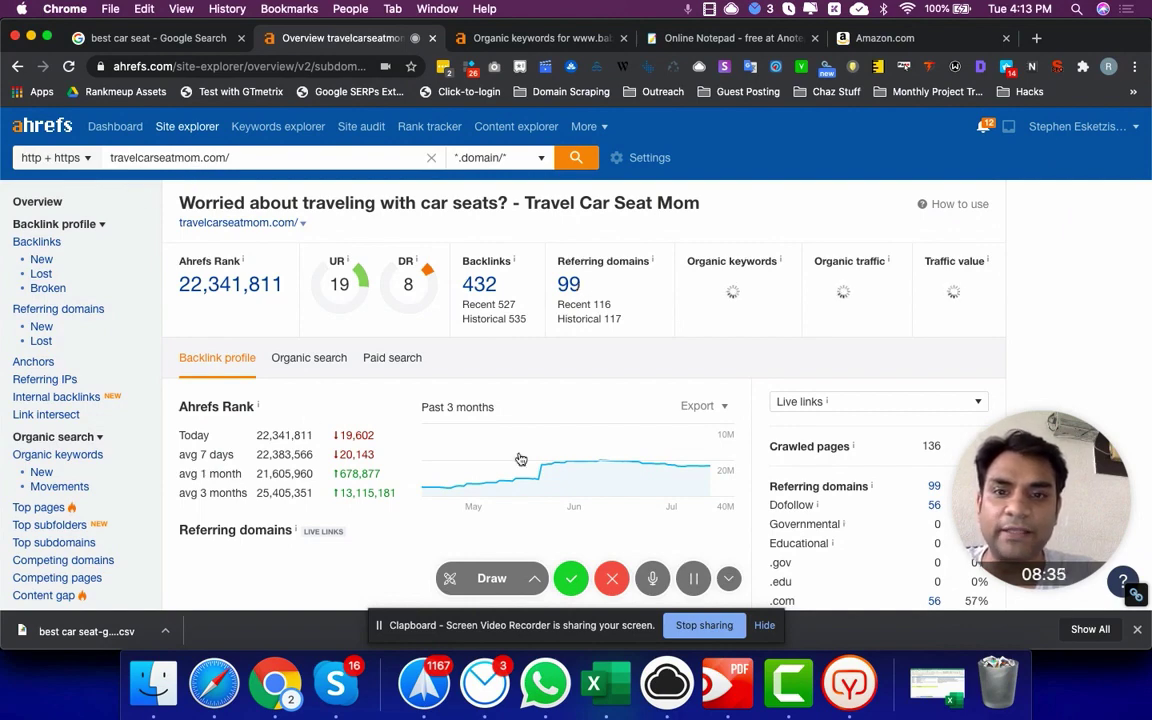
pyautogui.scroll(-1, 470, 414)
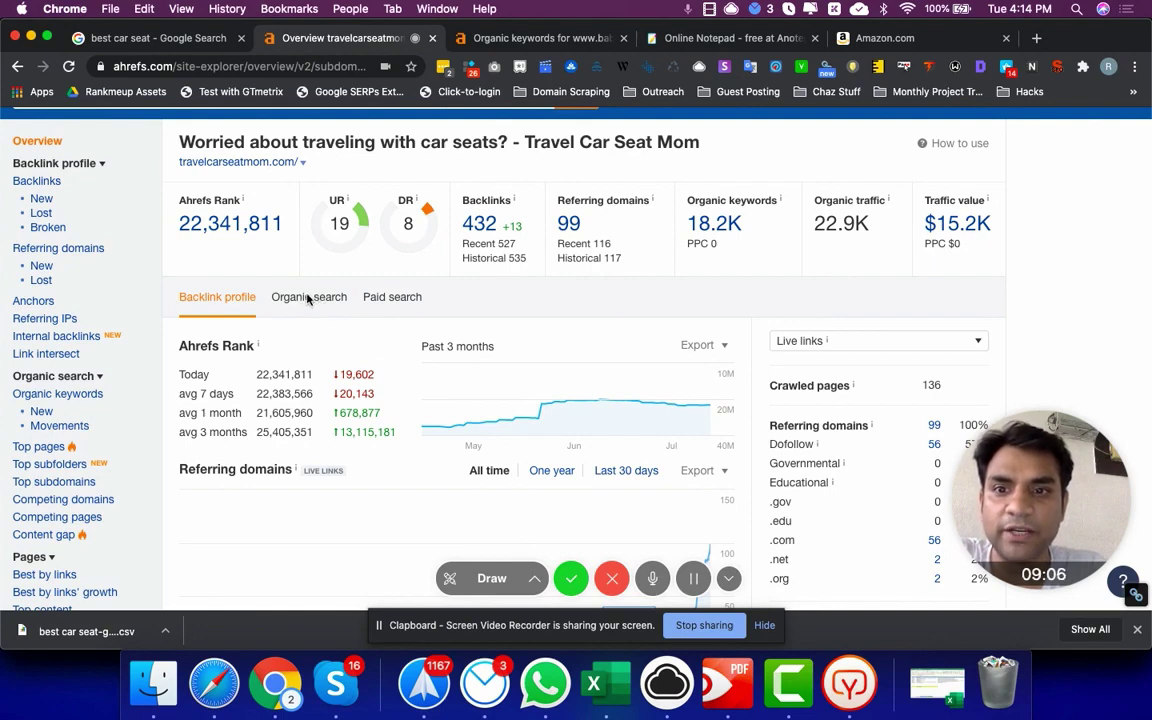
pyautogui.scroll(-3, 309, 298)
pyautogui.scroll(2, 309, 298)
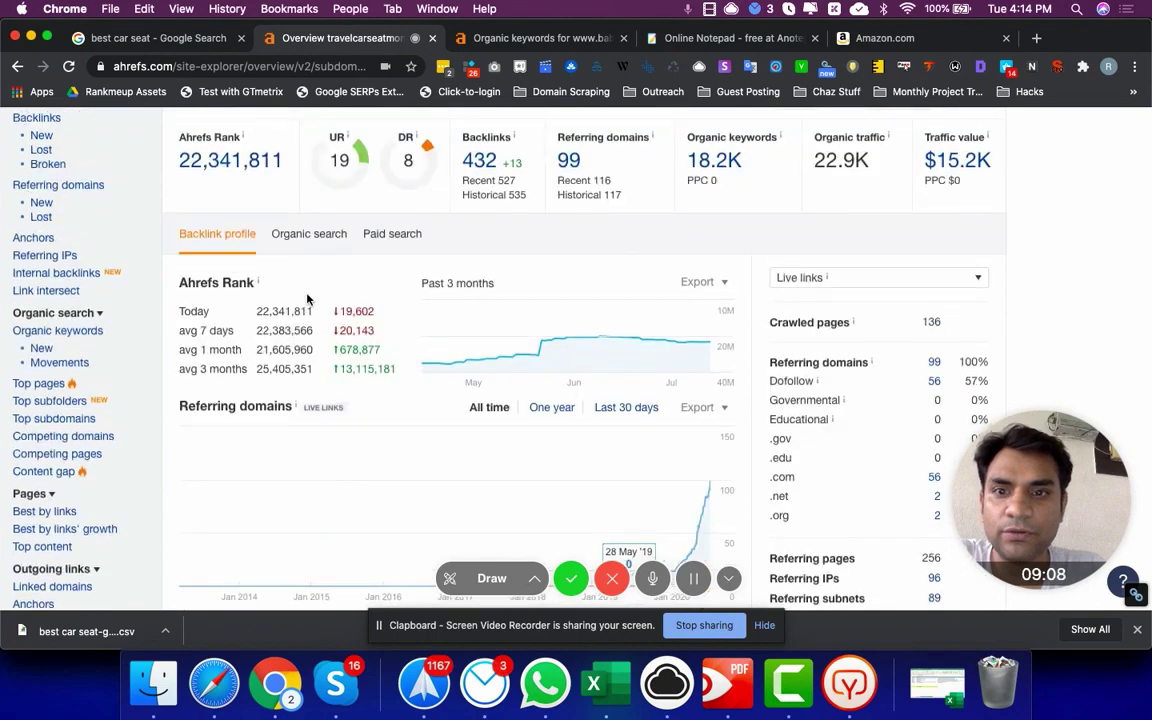
pyautogui.click(312, 236)
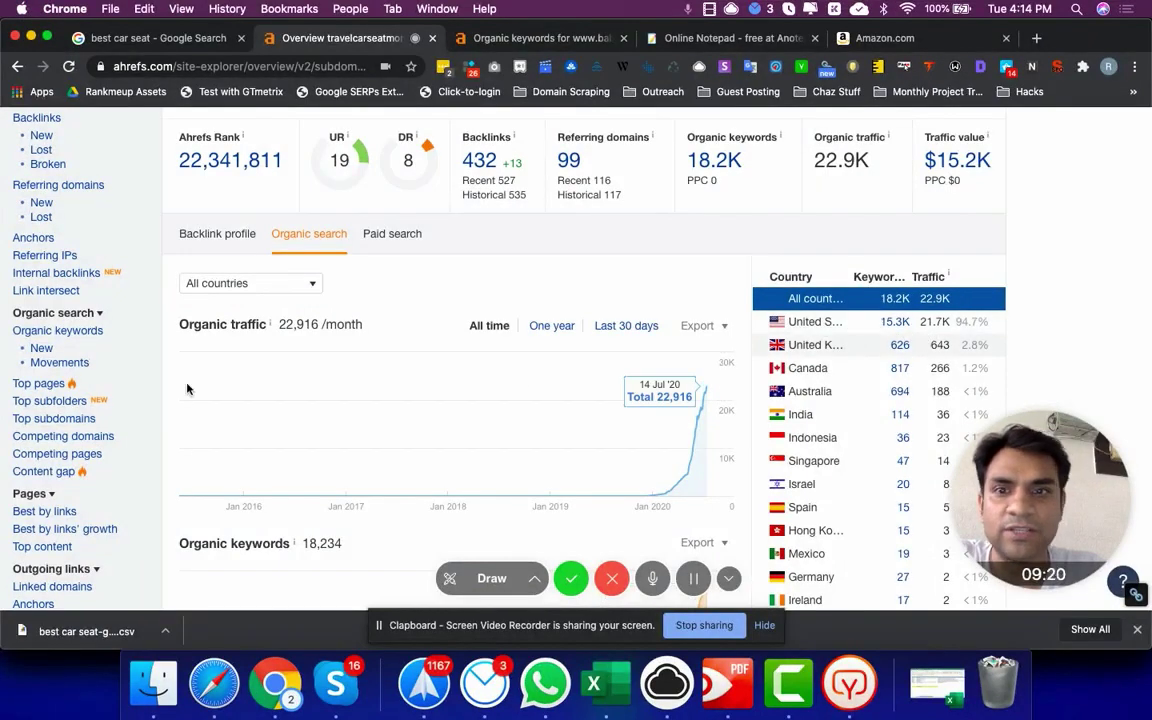
# Open the organic keywords report for travelcarseatmom.com and review the volume, difficulty and position of its leading keywords
pyautogui.click(82, 334)
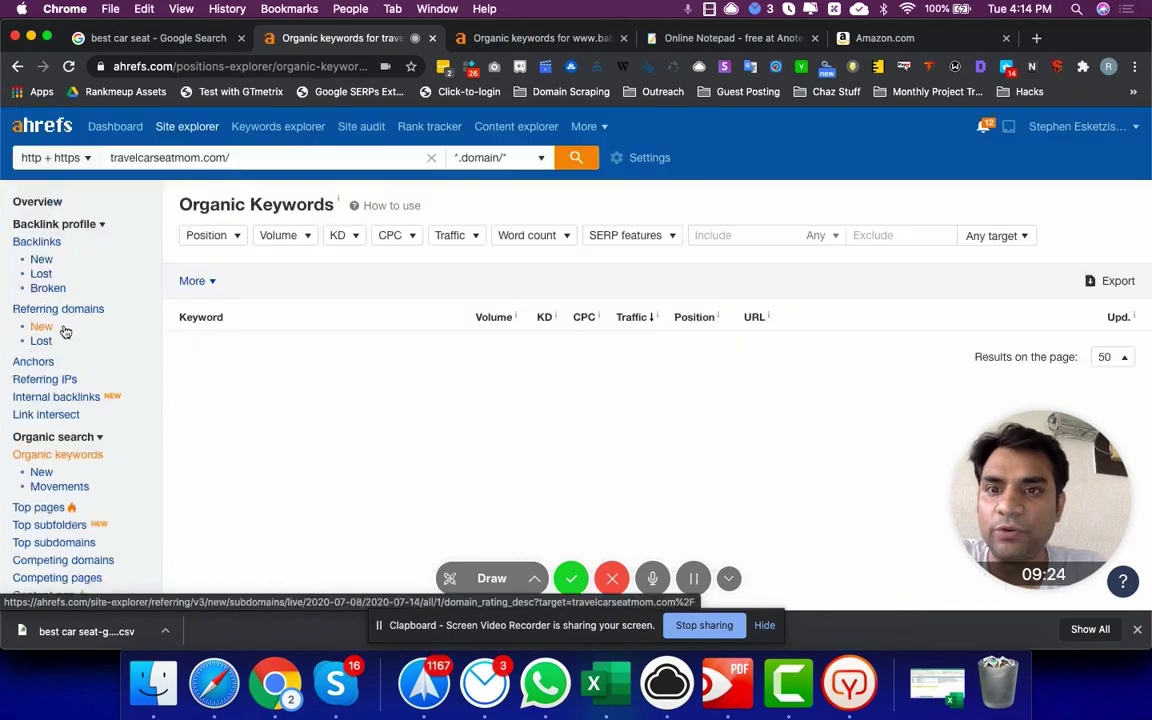
pyautogui.scroll(-3, 582, 395)
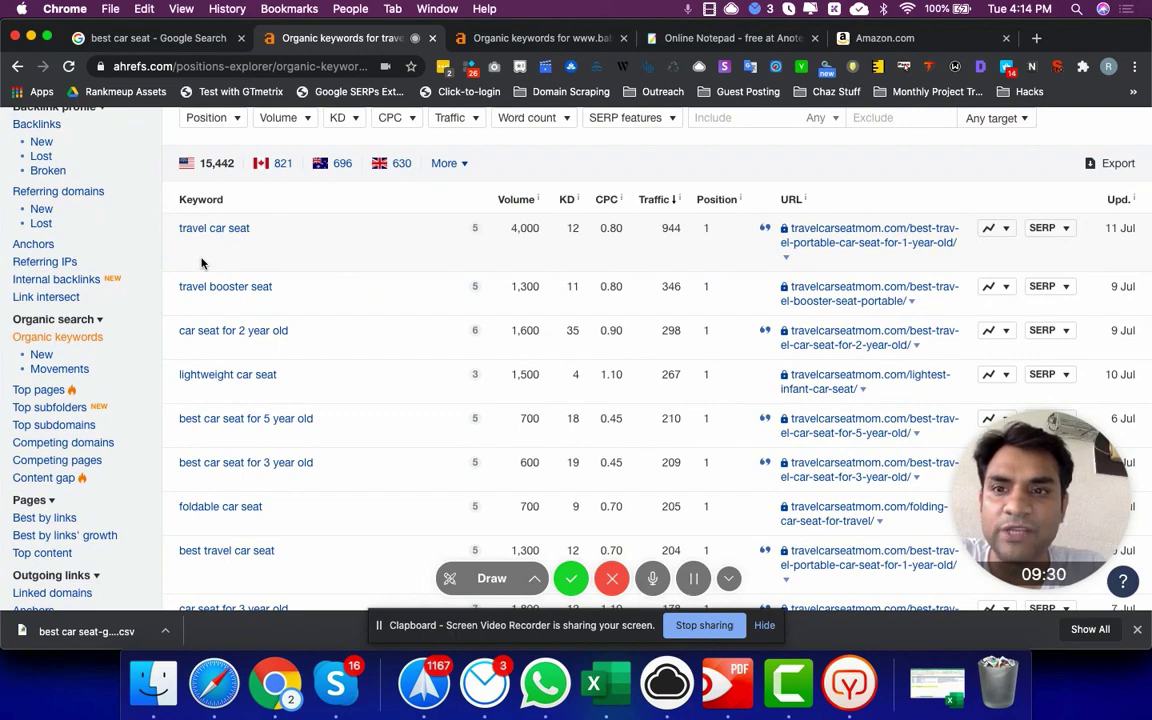
pyautogui.scroll(2, 201, 263)
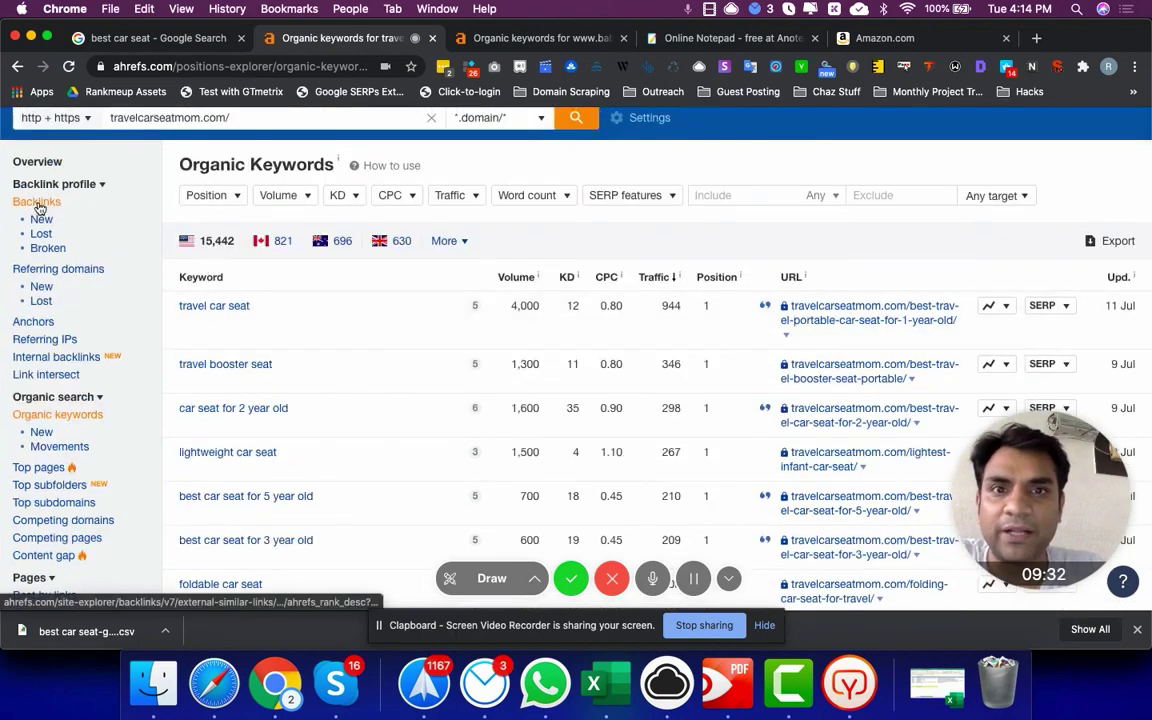
# Open the backlinks report for travelcarseatmom.com and review the referring pages, their Domain Ratings and the anchors they use
pyautogui.click(37, 203)
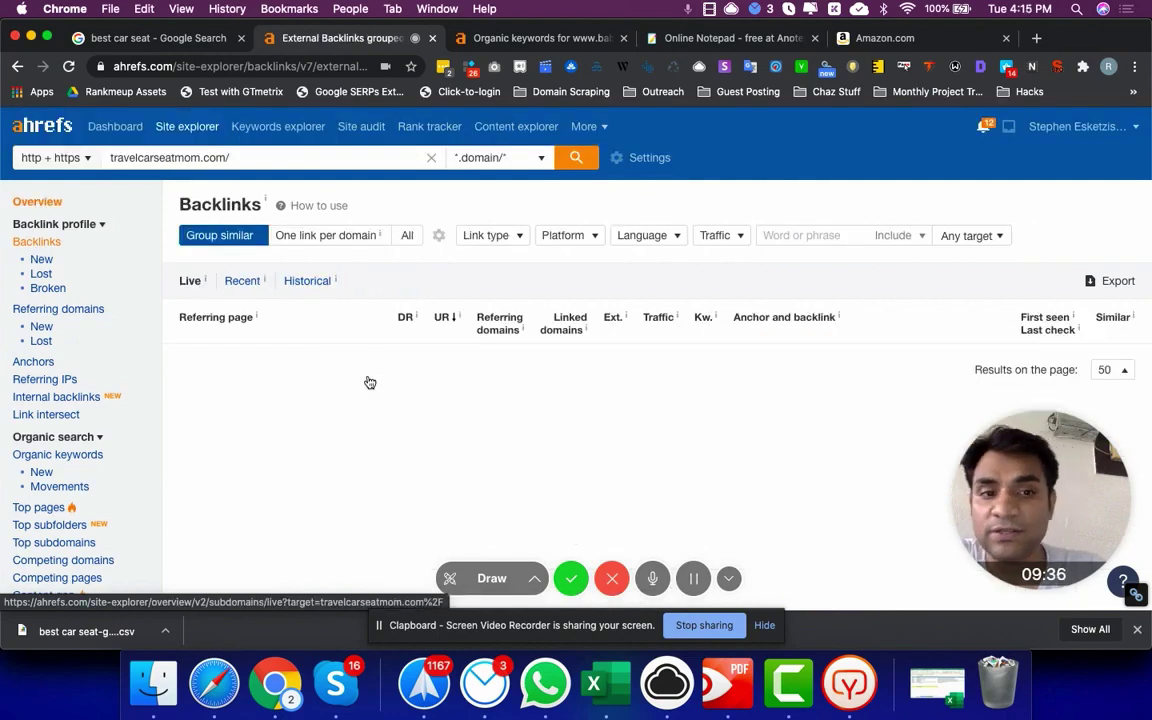
pyautogui.scroll(-3, 368, 381)
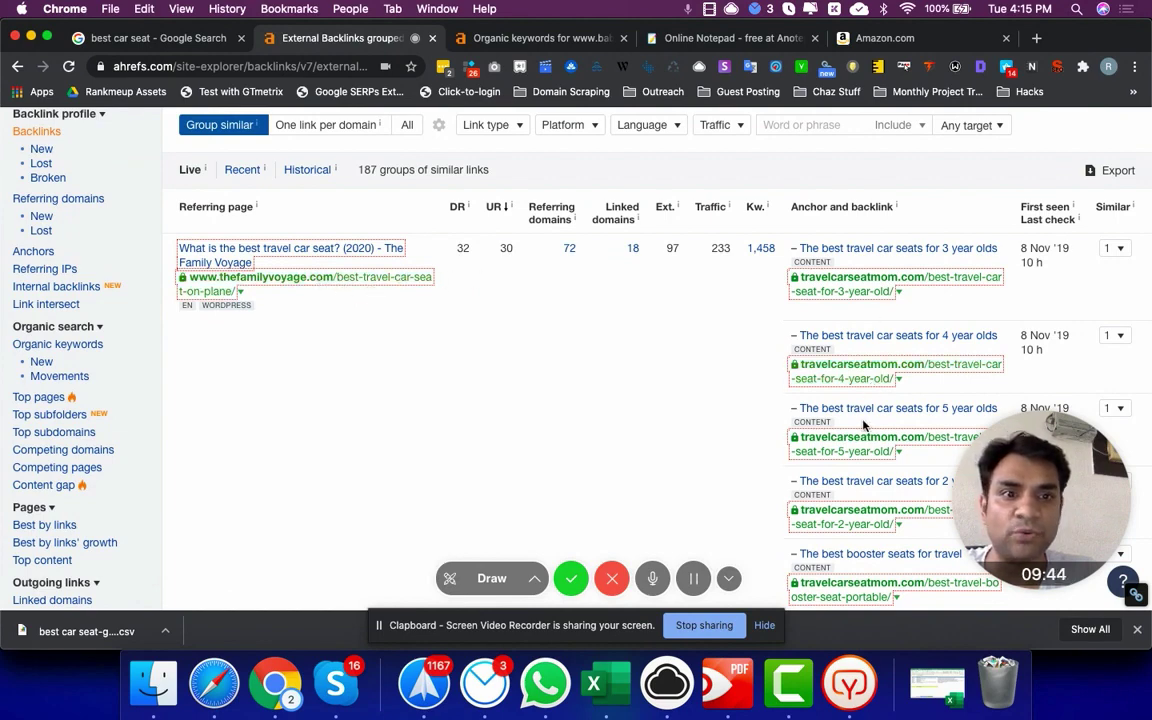
pyautogui.scroll(-1, 862, 426)
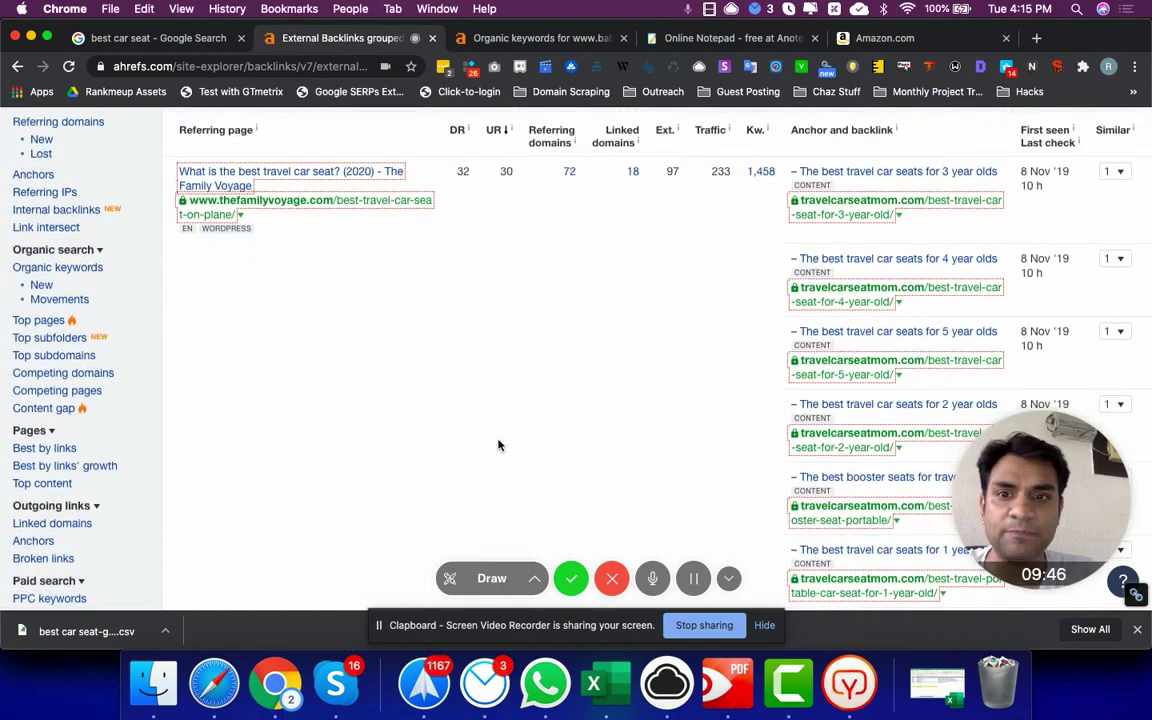
pyautogui.scroll(-4, 499, 445)
pyautogui.scroll(-3, 499, 445)
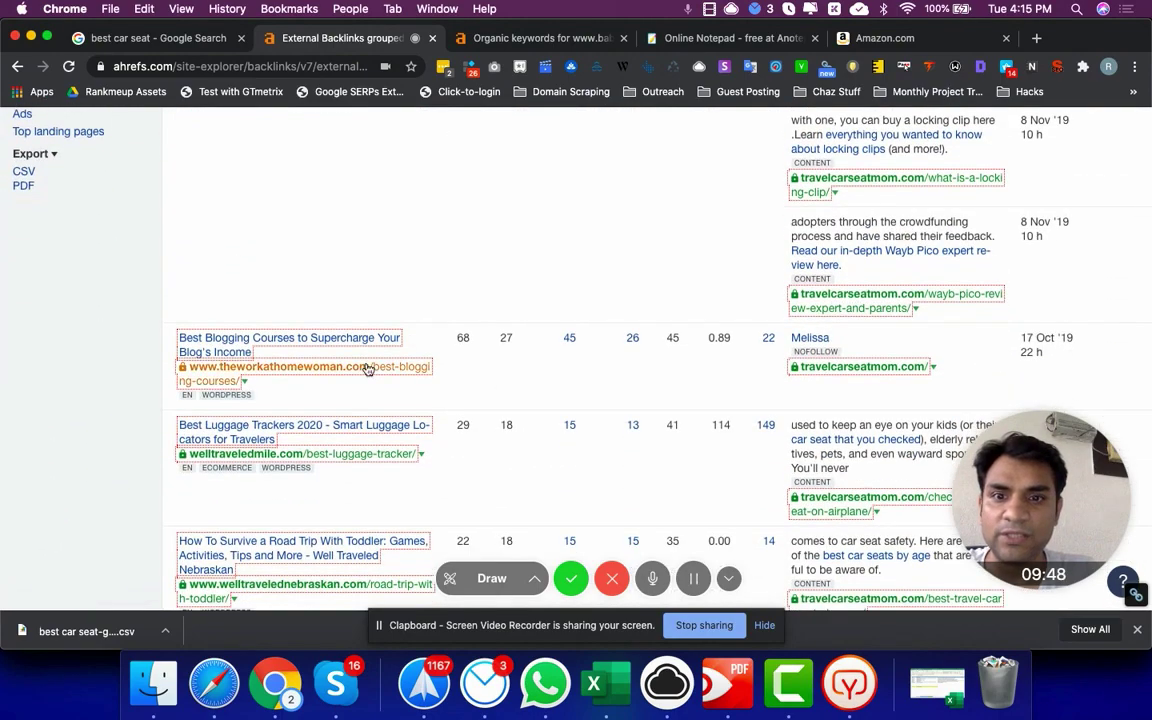
pyautogui.scroll(-1, 367, 370)
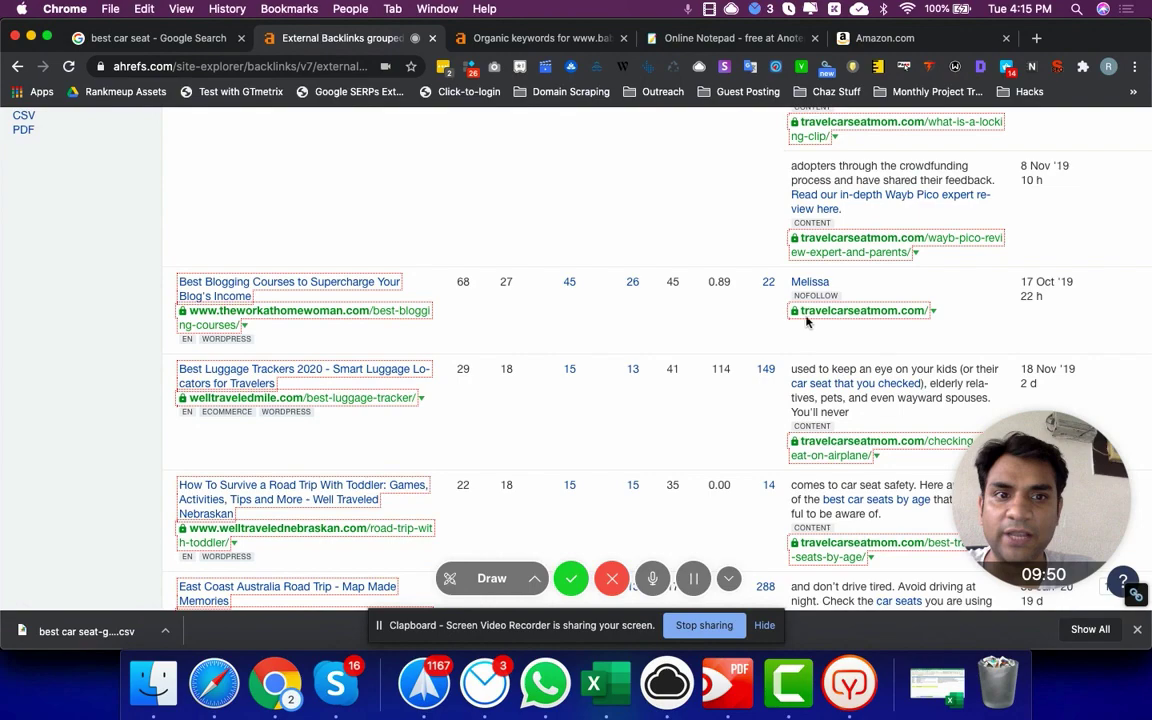
pyautogui.scroll(8, 572, 301)
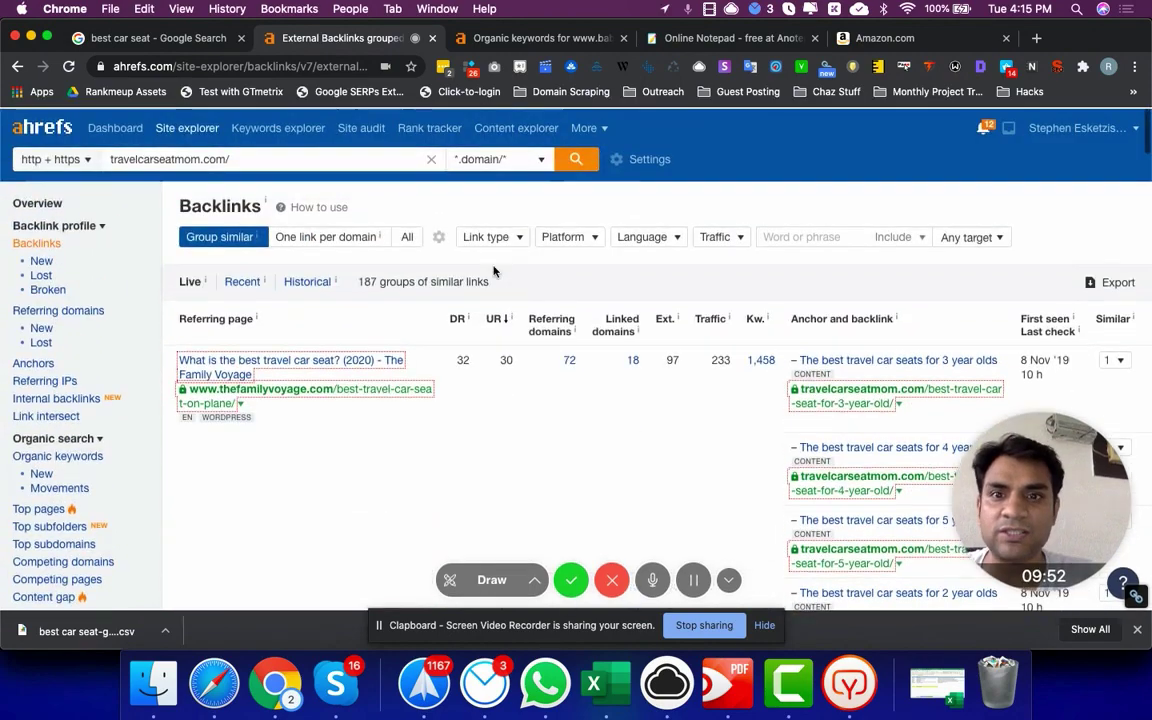
# Restrict the travelcarseatmom.com backlinks to one link per domain and to dofollow links only
pyautogui.click(349, 237)
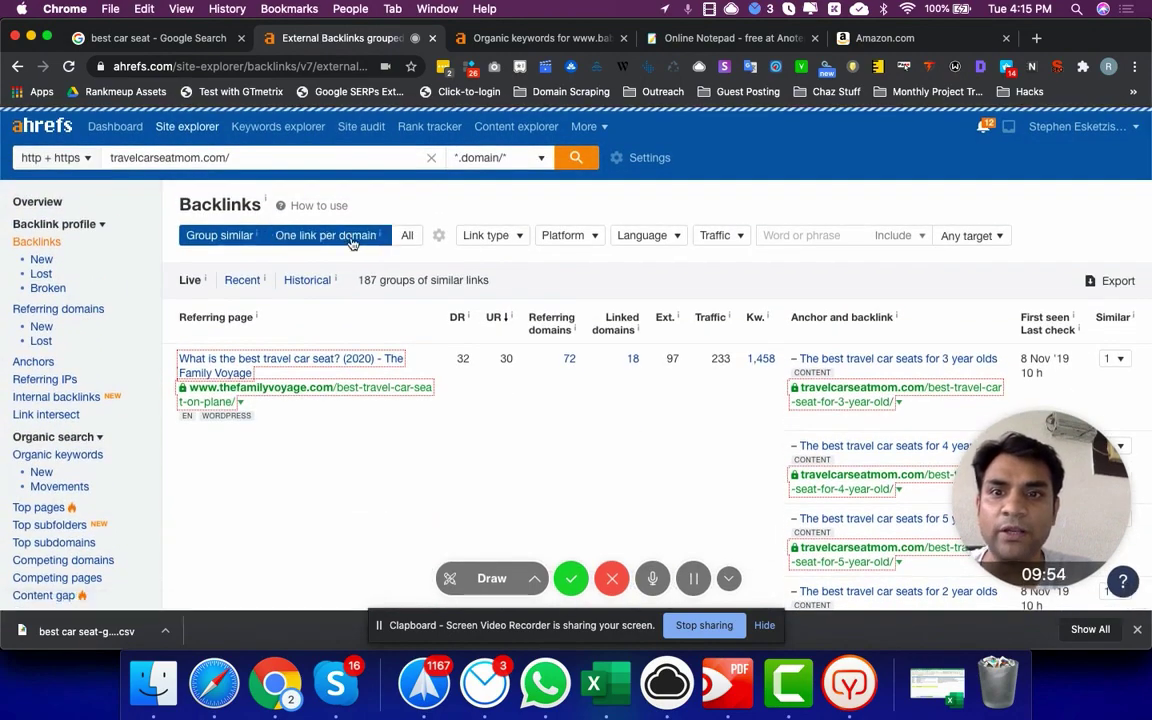
pyautogui.click(520, 240)
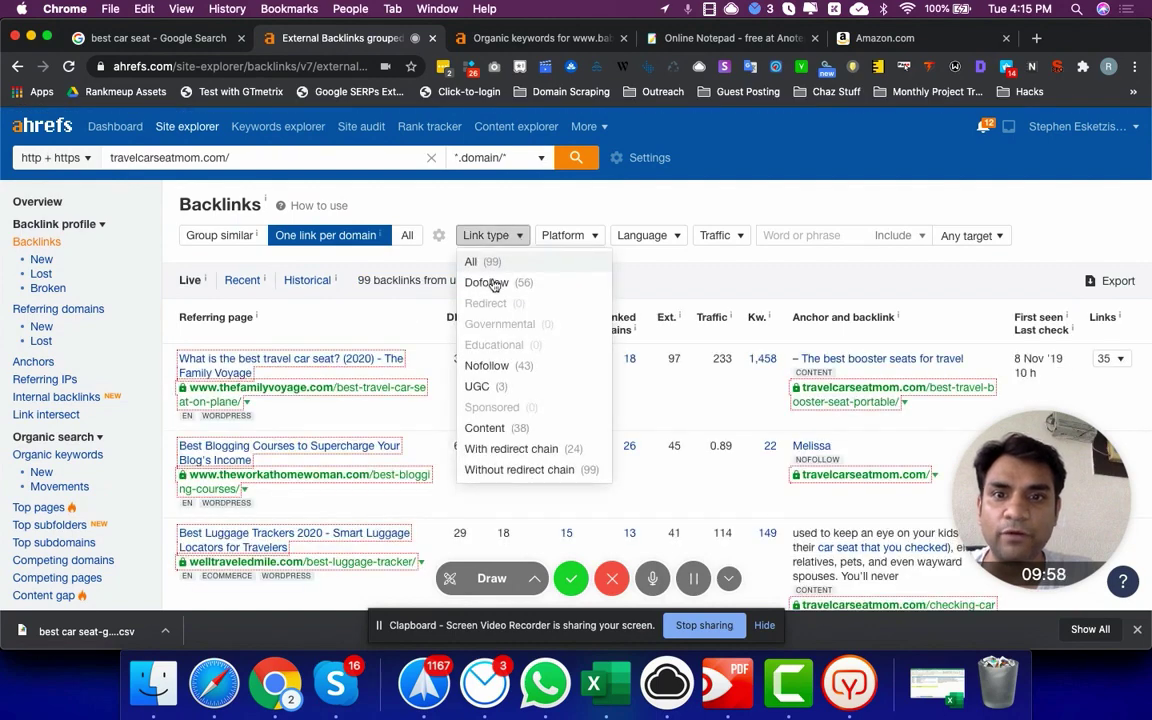
pyautogui.click(492, 281)
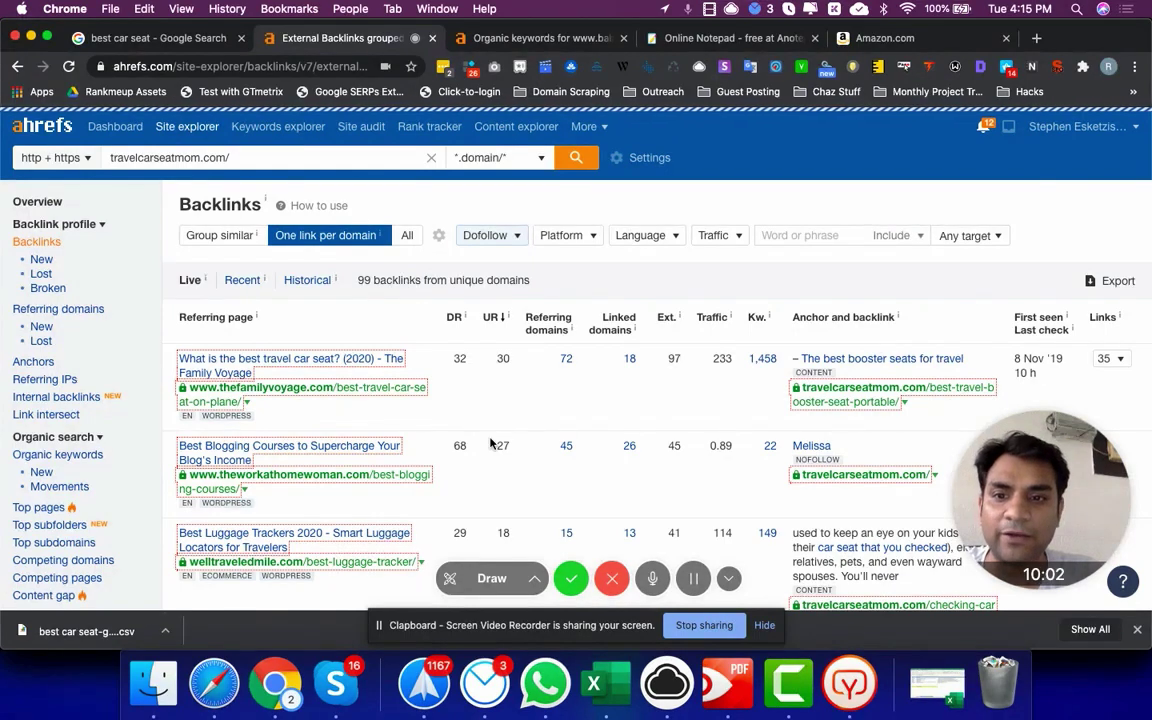
pyautogui.scroll(-4, 490, 443)
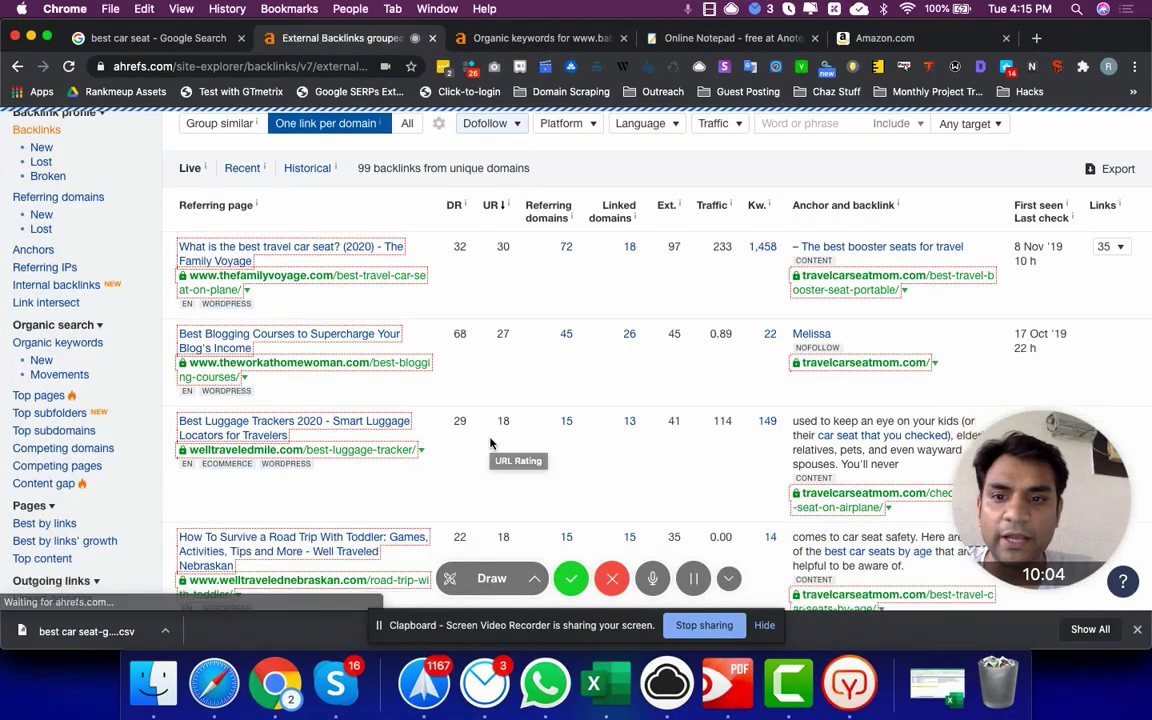
pyautogui.scroll(-10, 493, 449)
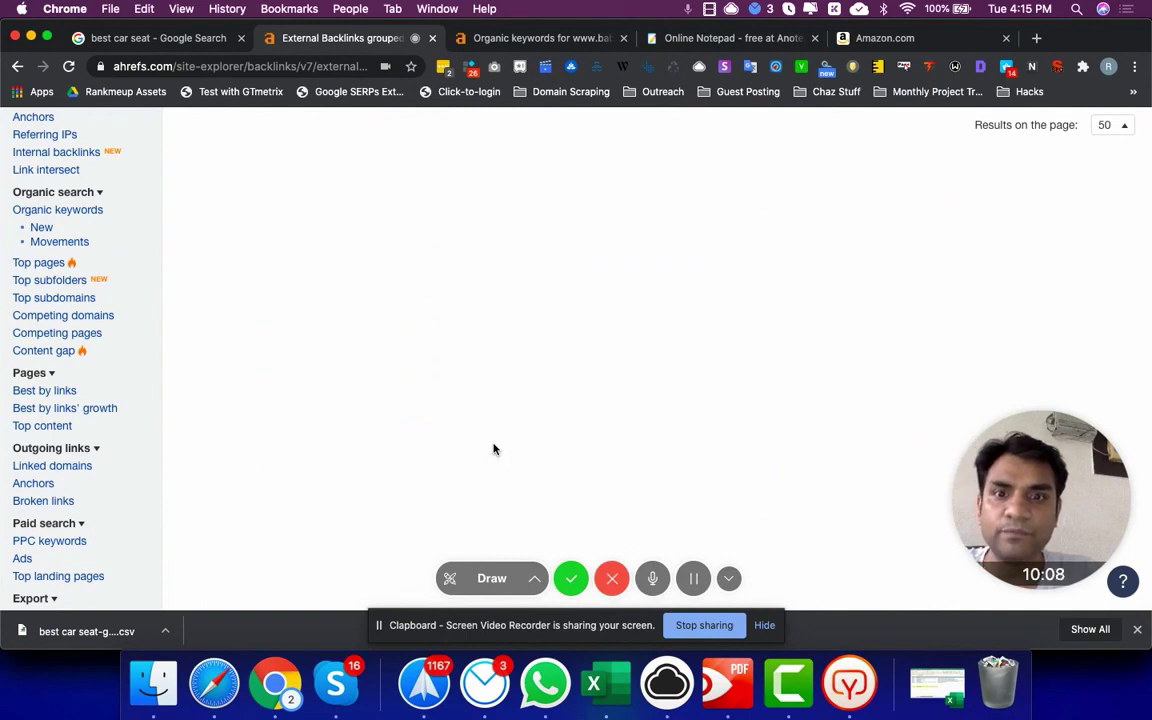
pyautogui.scroll(5, 493, 449)
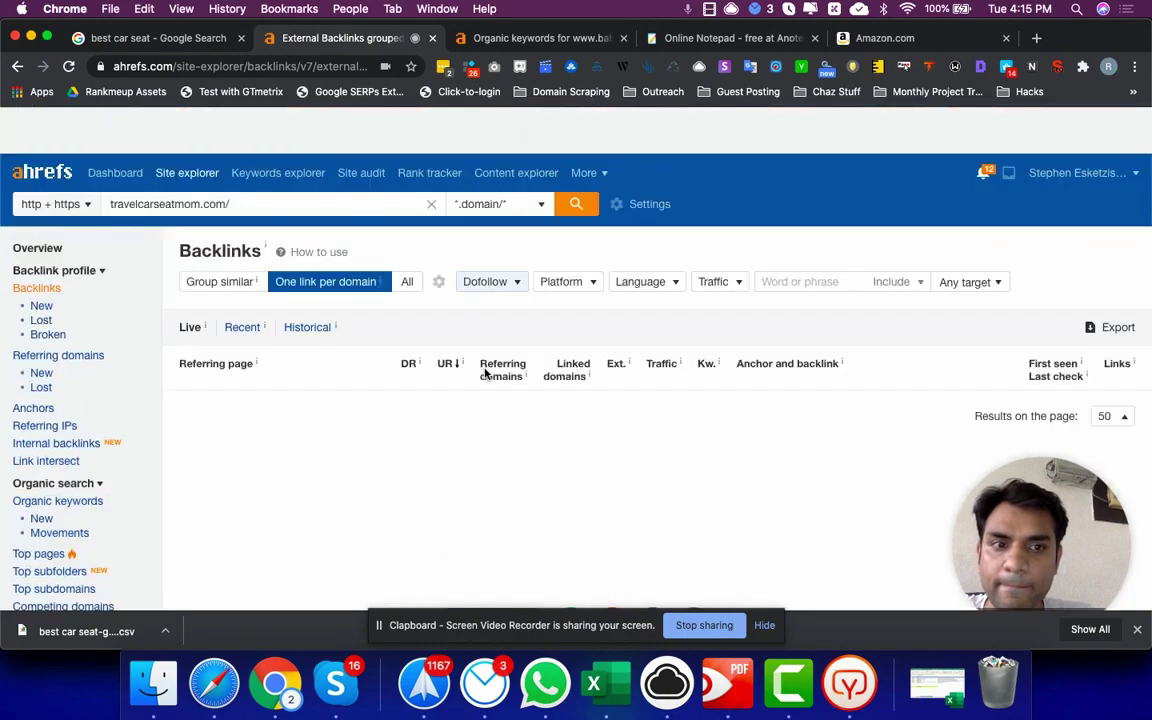
# Examine the Domain Rating and anchor text of the first dofollow referring pages, from thefamilyvoyage.com to carinsuranseau.web.app
pyautogui.scroll(-5, 483, 373)
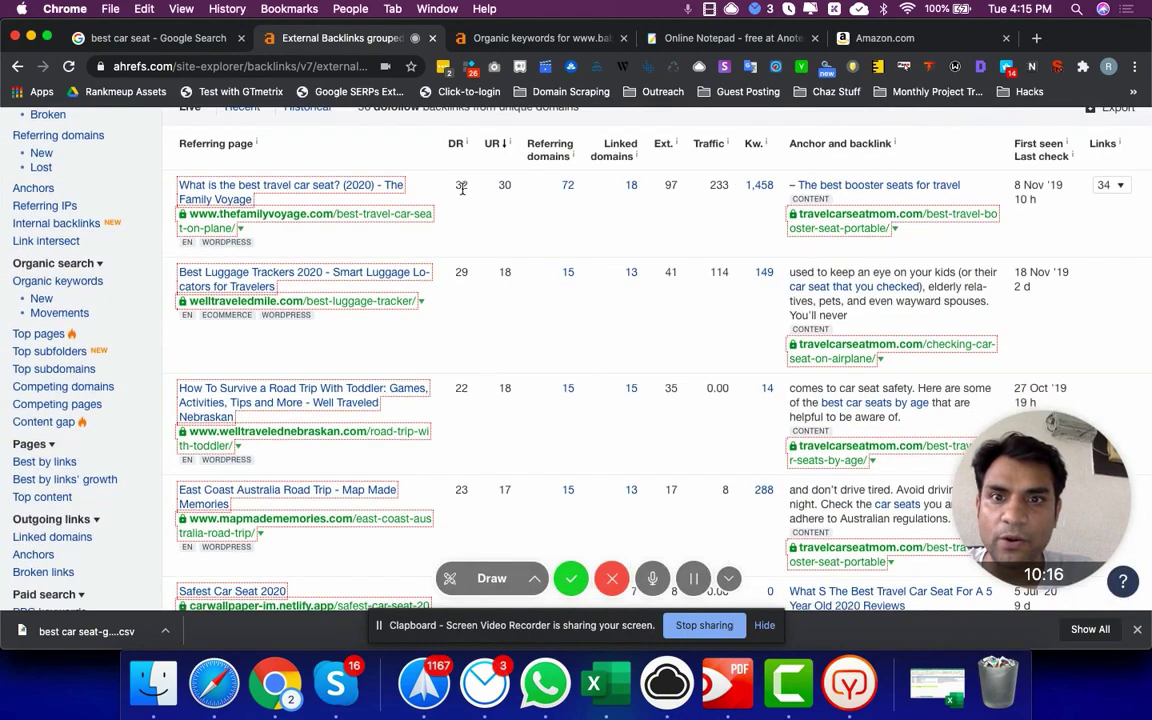
pyautogui.scroll(-6, 479, 345)
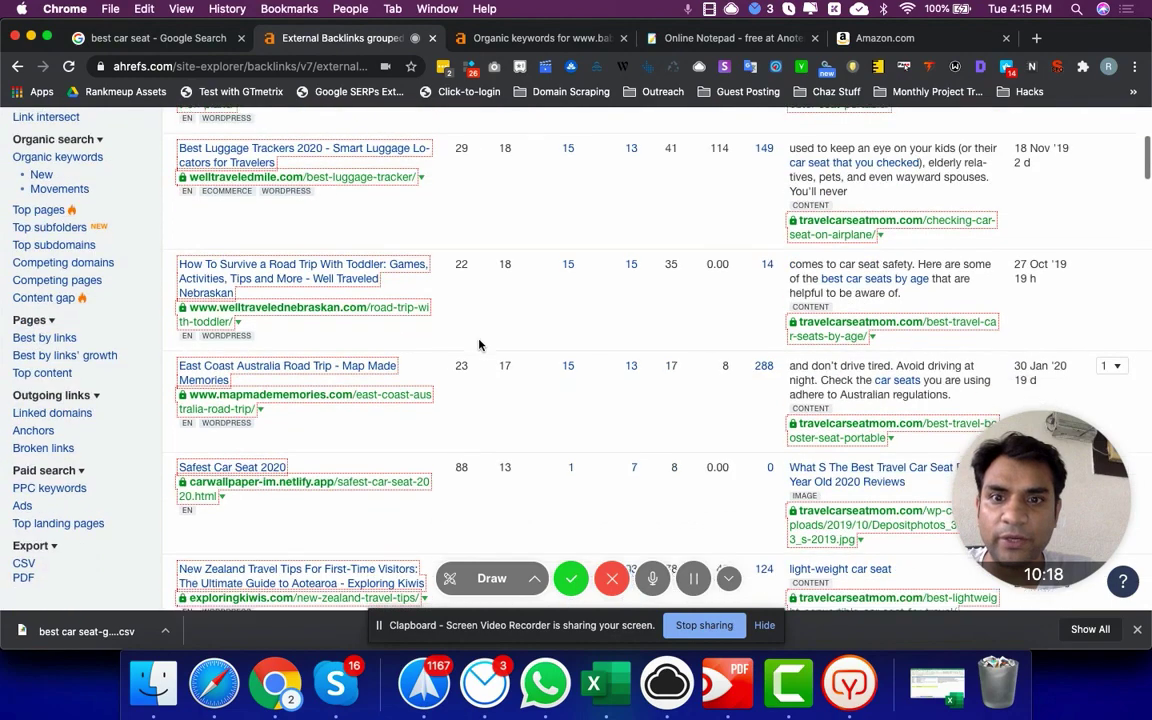
pyautogui.scroll(-6, 479, 345)
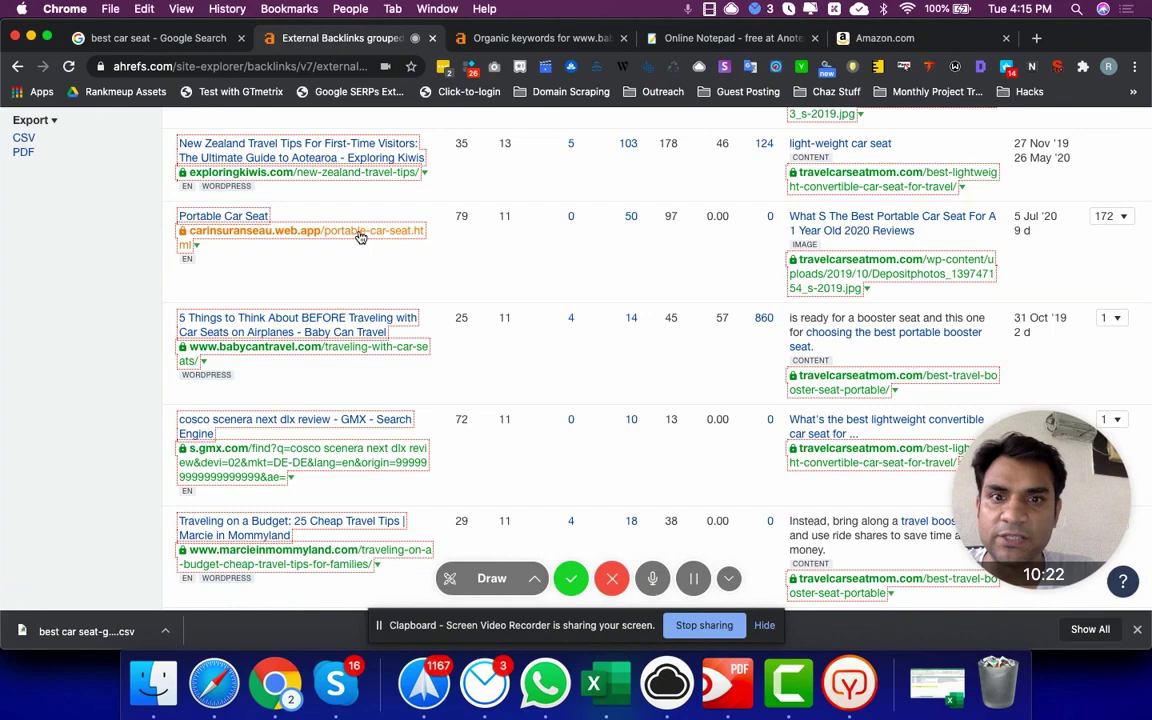
pyautogui.scroll(1, 370, 247)
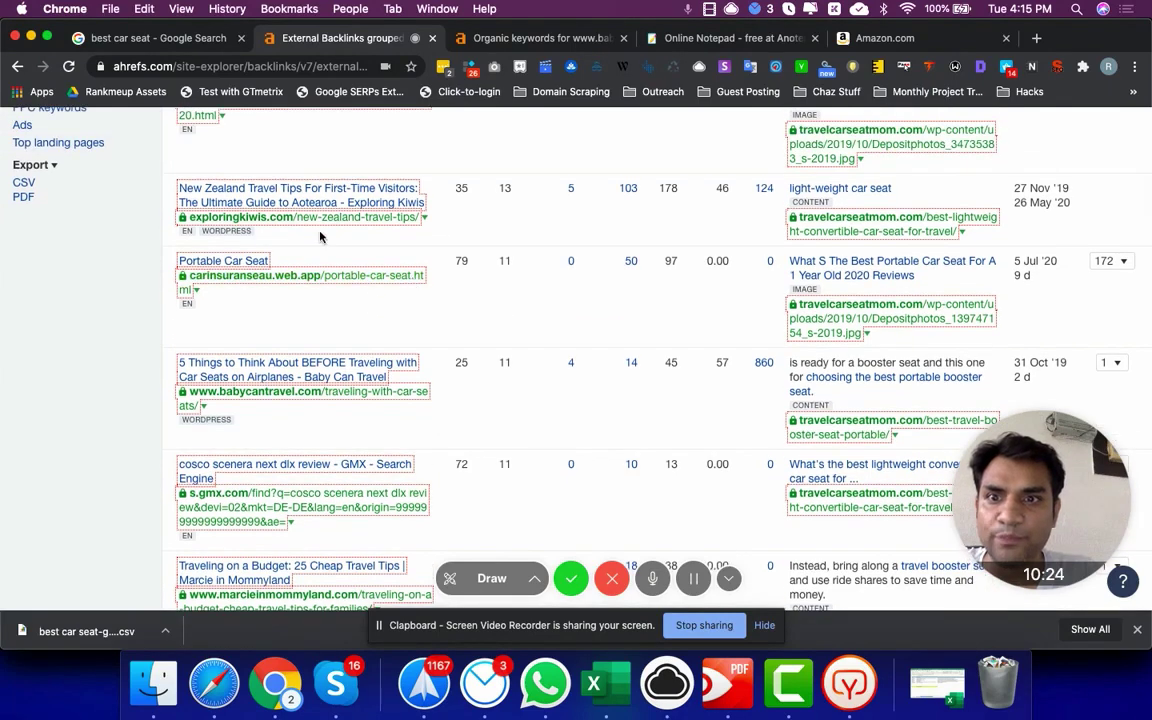
pyautogui.scroll(3, 268, 252)
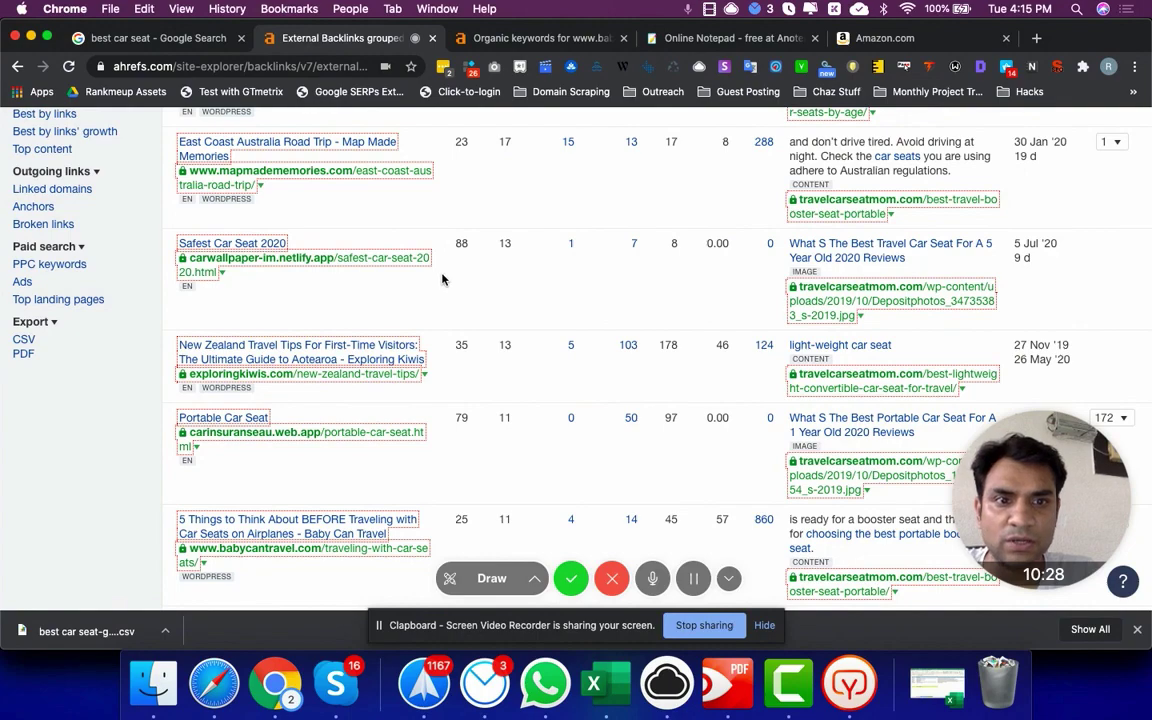
pyautogui.scroll(3, 447, 264)
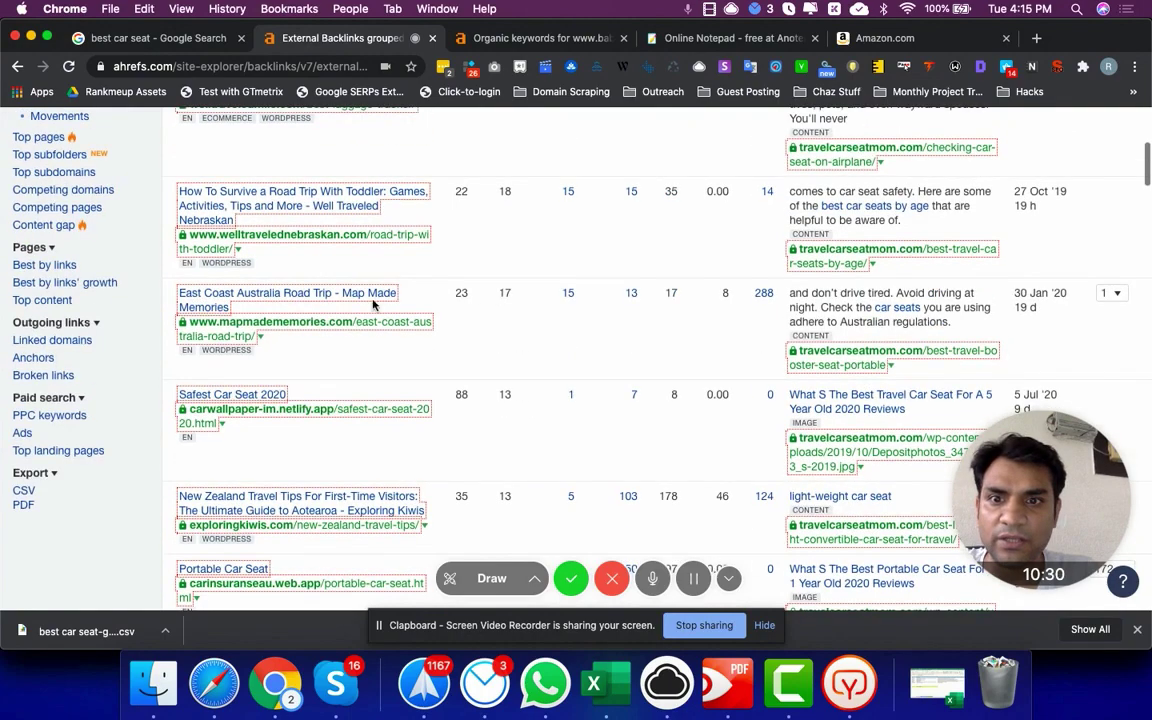
pyautogui.scroll(2, 410, 305)
pyautogui.scroll(2, 450, 306)
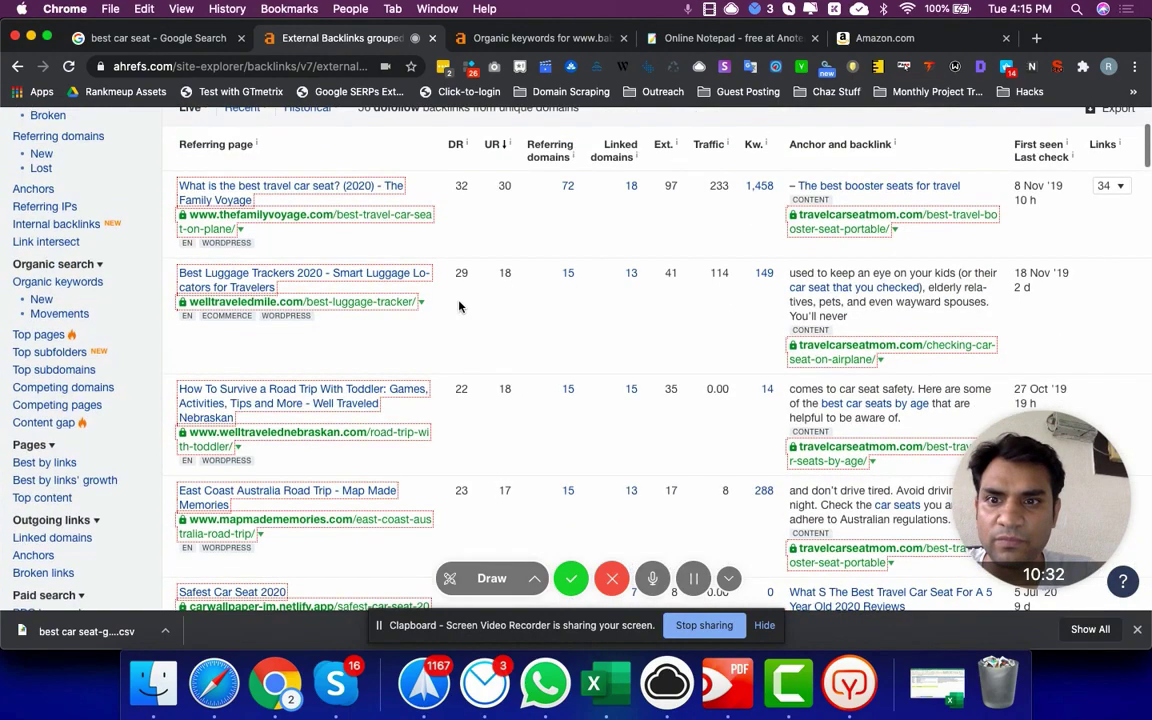
# Examine the remaining dofollow backlinks down the list, comparing each referring site's type, Domain Rating and anchor text
pyautogui.scroll(-9, 459, 305)
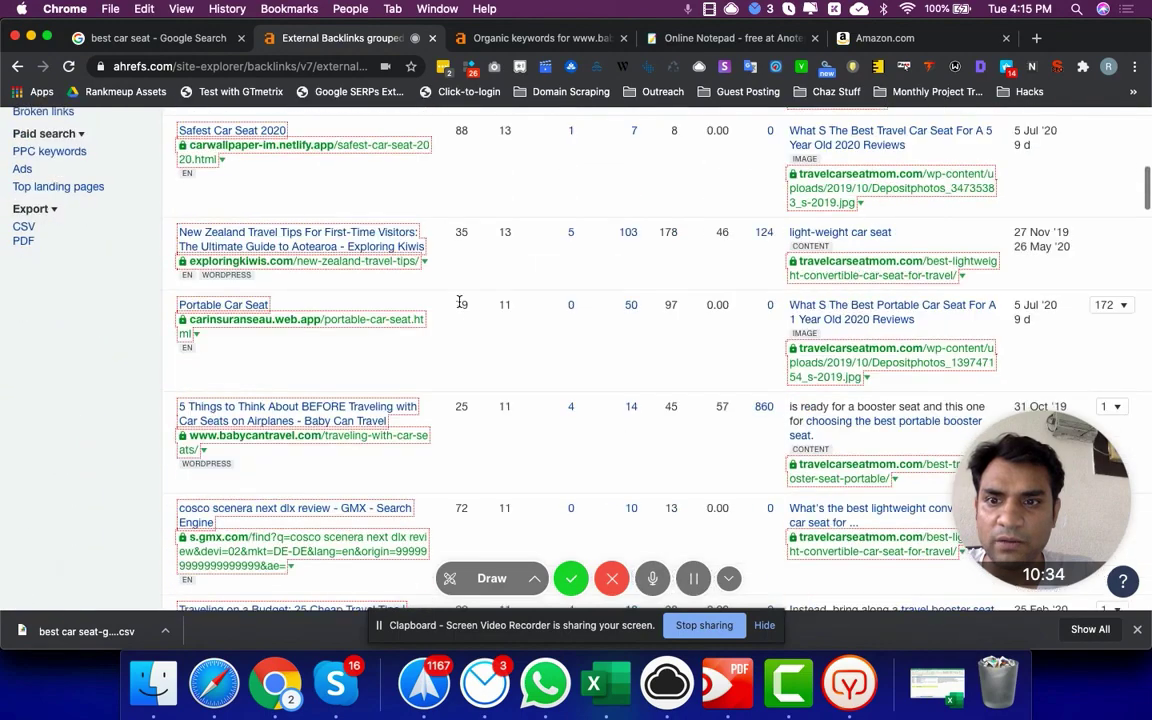
pyautogui.scroll(-3, 459, 302)
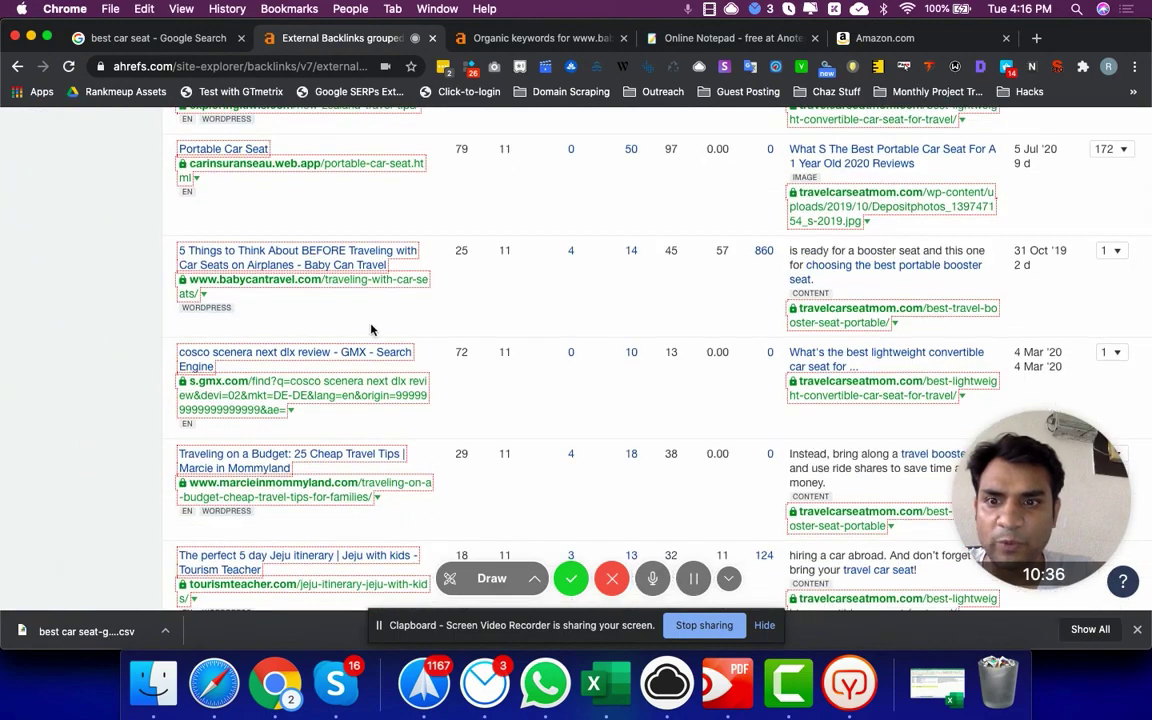
pyautogui.scroll(-2, 400, 420)
pyautogui.scroll(-2, 442, 429)
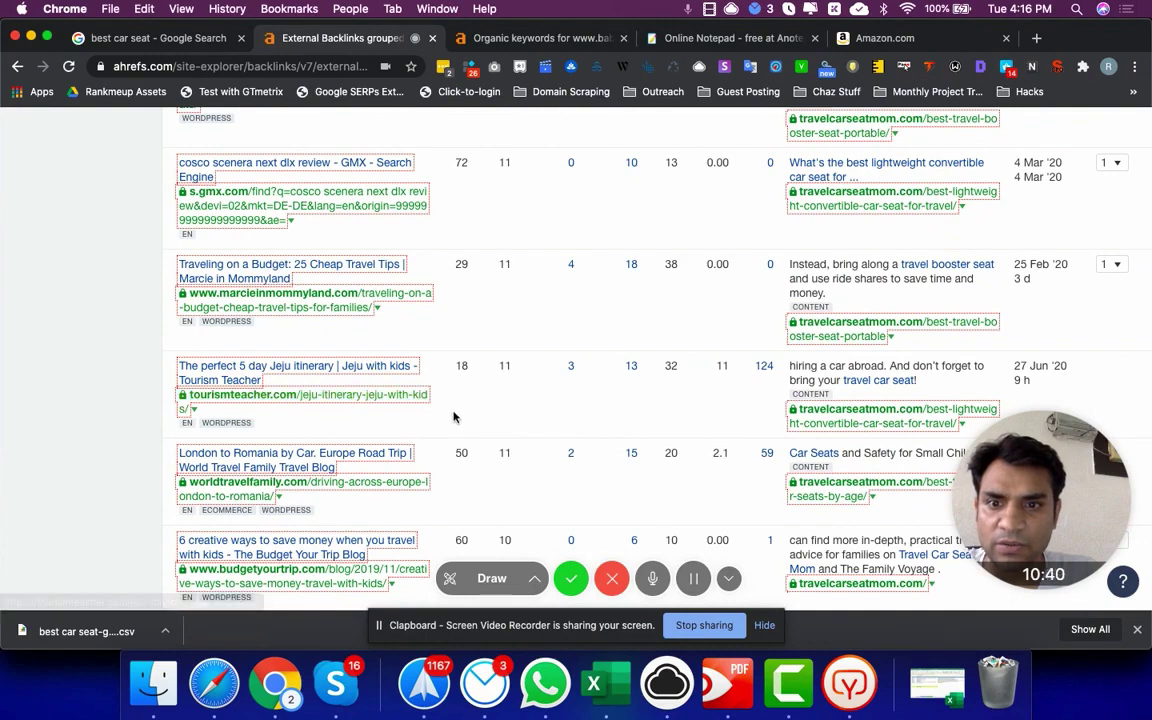
pyautogui.scroll(-2, 453, 417)
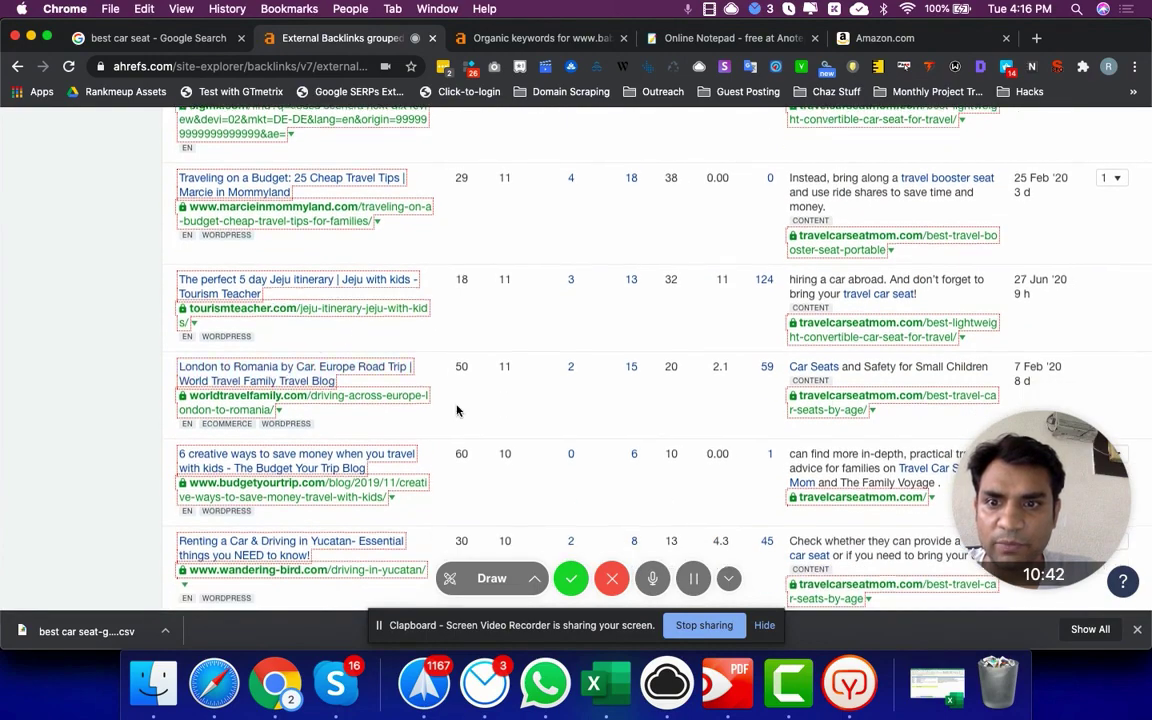
pyautogui.scroll(-2, 455, 408)
pyautogui.scroll(-3, 437, 381)
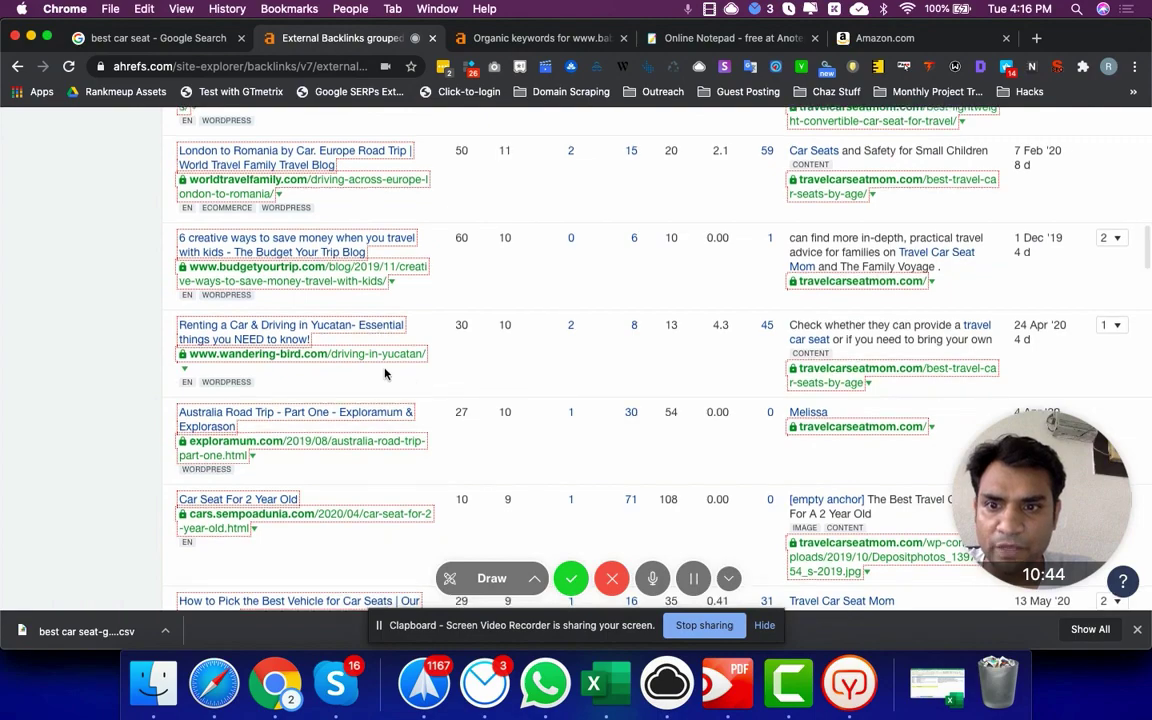
pyautogui.scroll(-3, 386, 373)
pyautogui.scroll(-2, 365, 373)
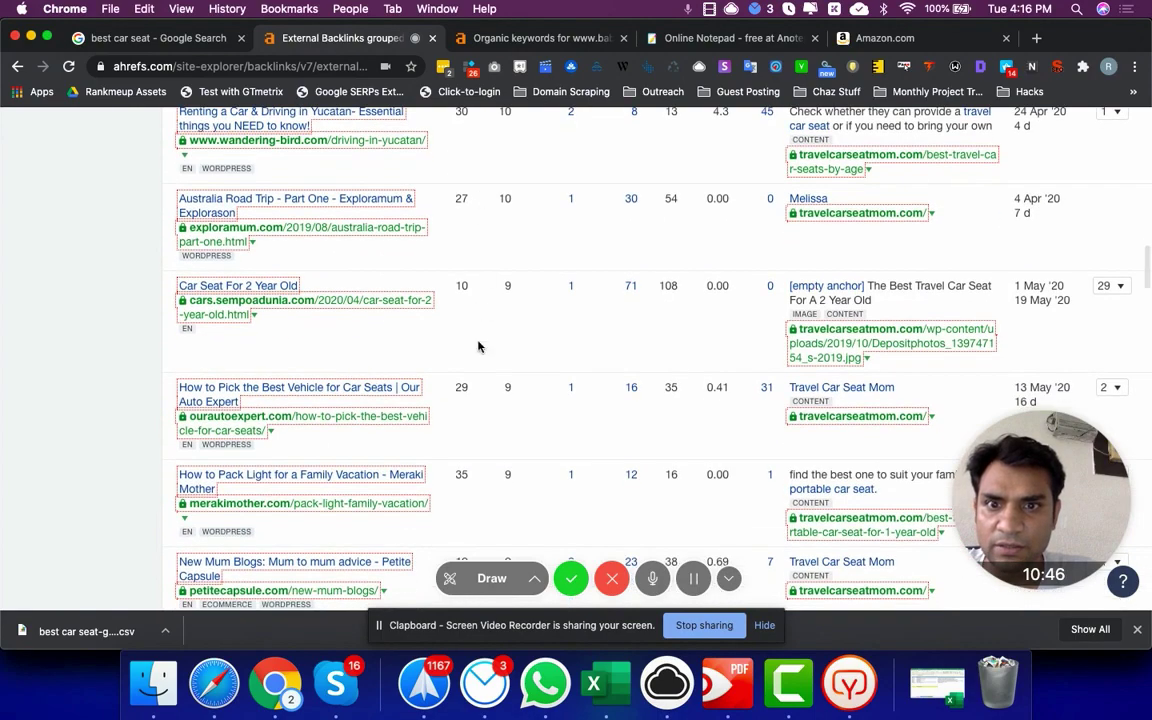
pyautogui.scroll(-5, 478, 342)
pyautogui.scroll(-5, 519, 314)
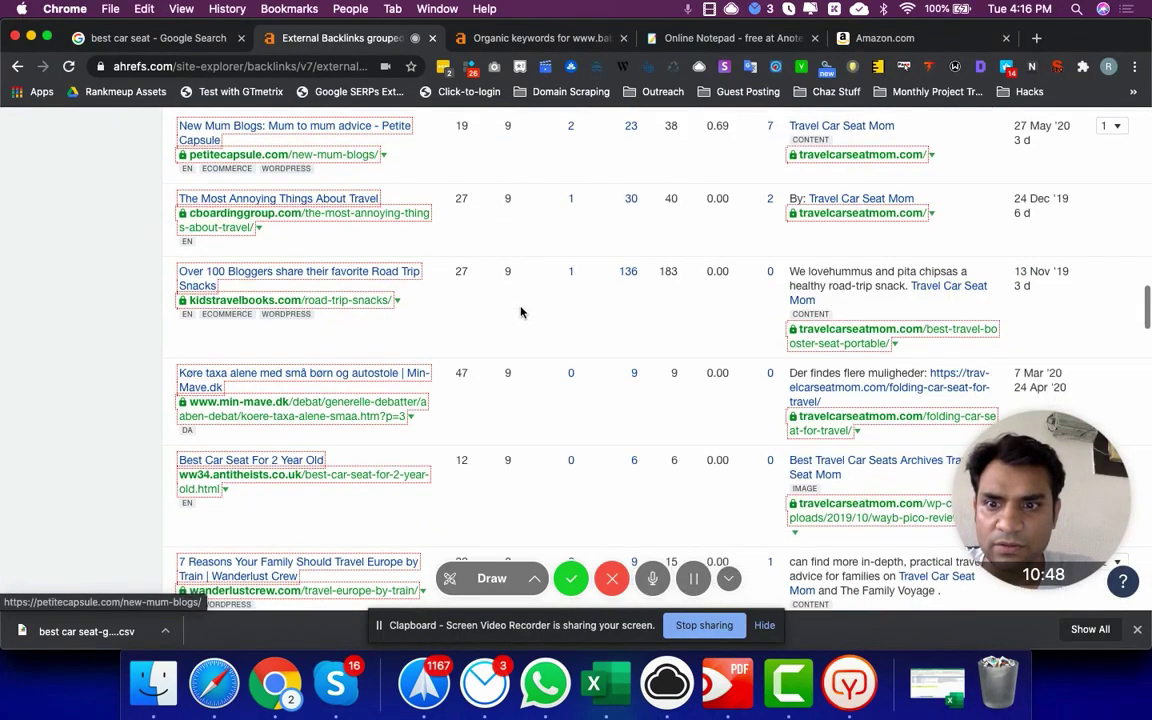
pyautogui.scroll(-3, 609, 391)
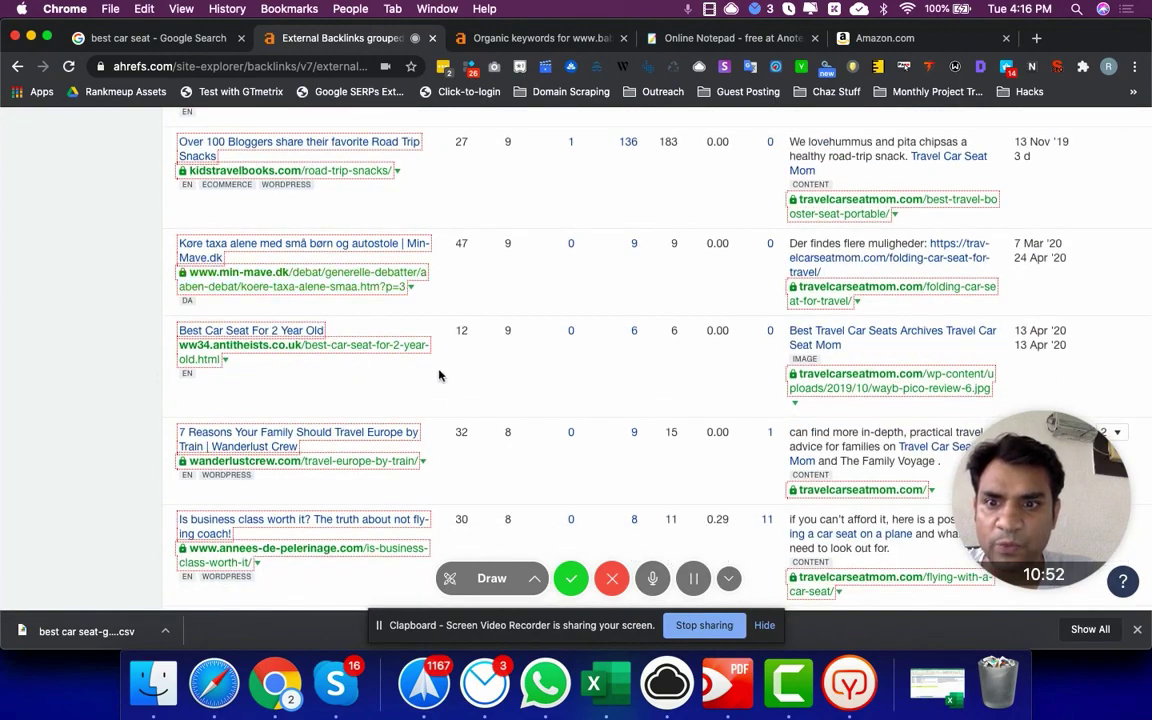
pyautogui.scroll(-3, 440, 385)
pyautogui.scroll(-10, 478, 370)
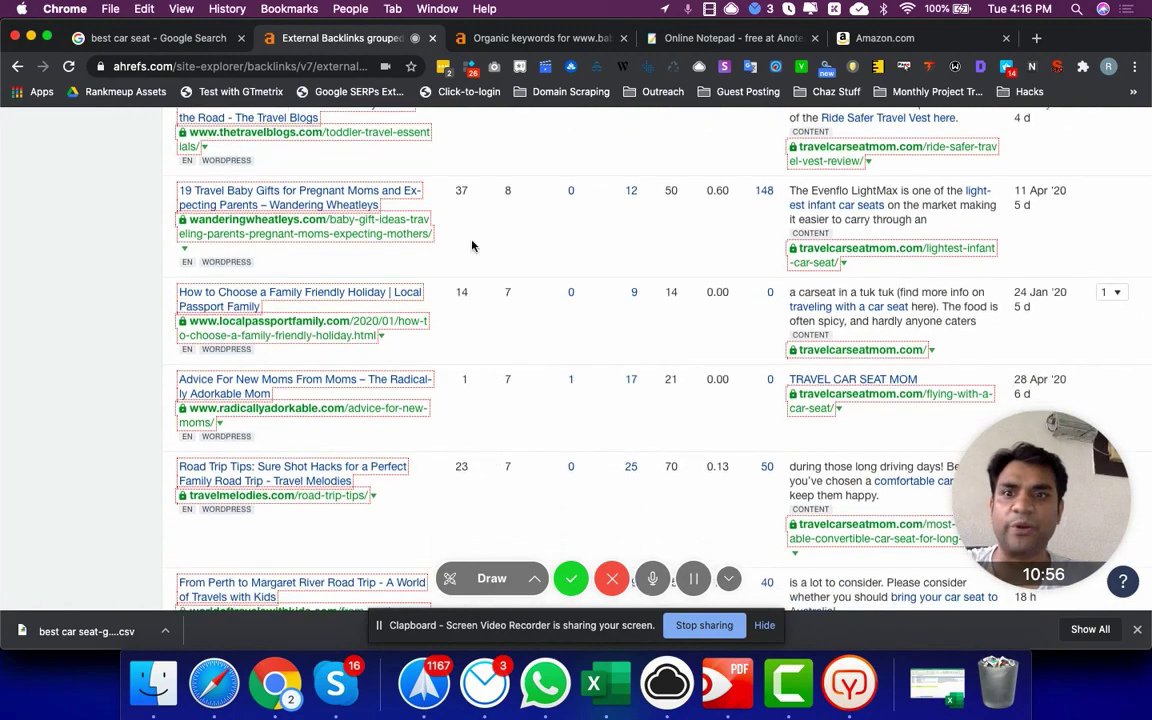
pyautogui.scroll(-10, 487, 401)
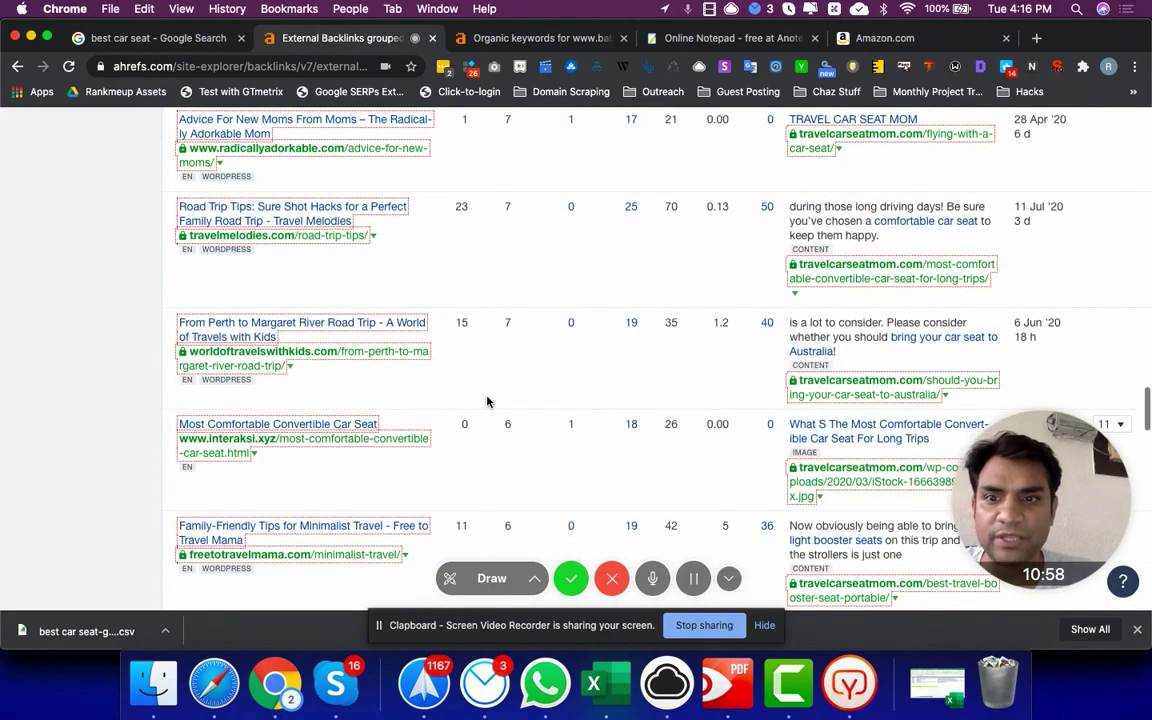
pyautogui.scroll(-2, 487, 401)
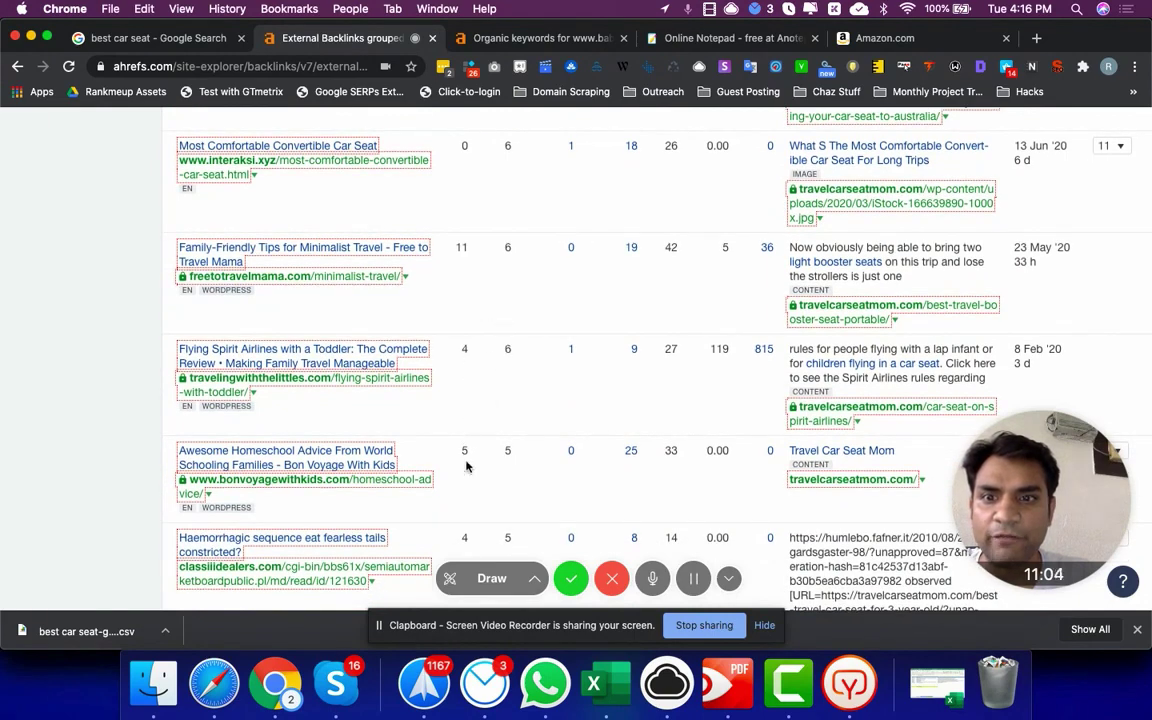
# Dismiss the iMessage sign-in prompt without entering a password and return to the earlier rows of the backlink list
pyautogui.scroll(4, 474, 249)
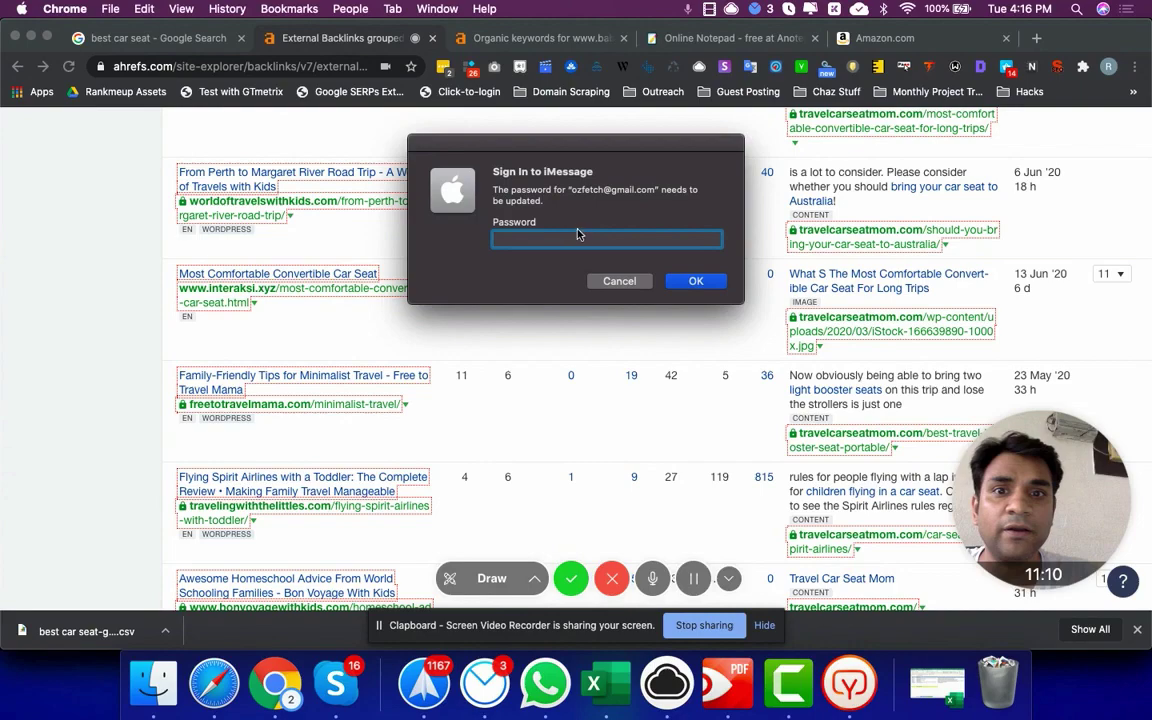
pyautogui.click(619, 280)
pyautogui.scroll(10, 458, 283)
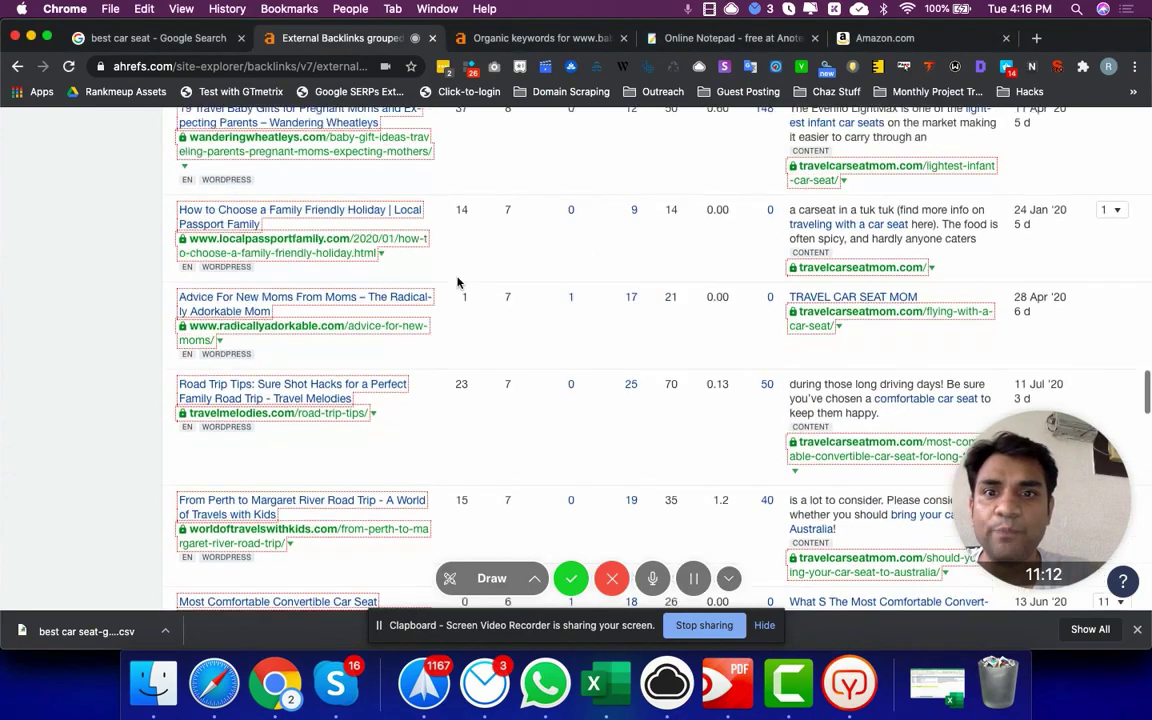
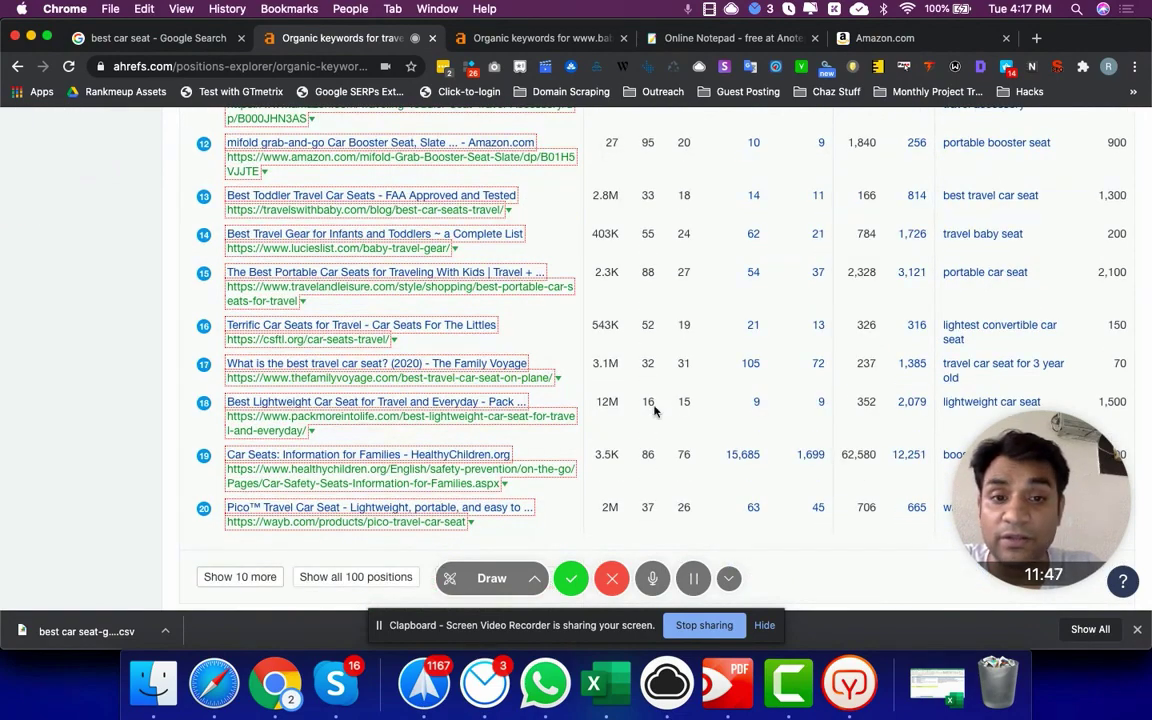
# Open the organic keywords report for the packmoreintolife.com lightweight car seat page in a new tab
pyautogui.scroll(10, 655, 410)
pyautogui.scroll(-10, 655, 410)
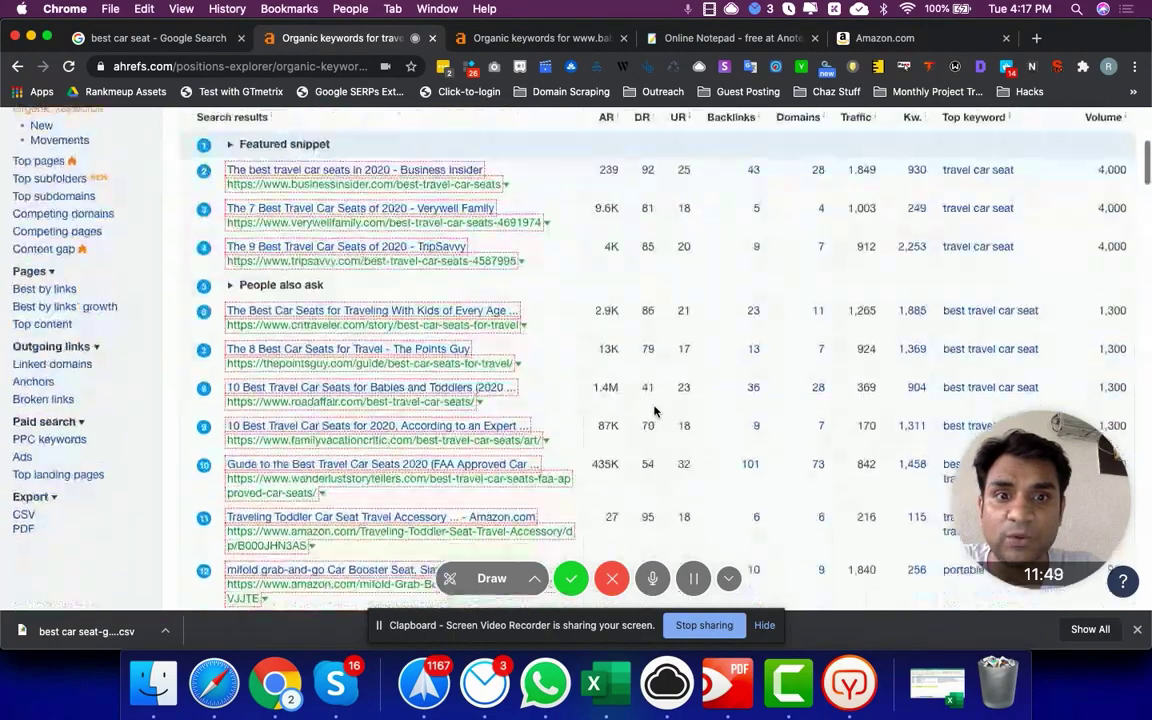
pyautogui.scroll(-2, 655, 410)
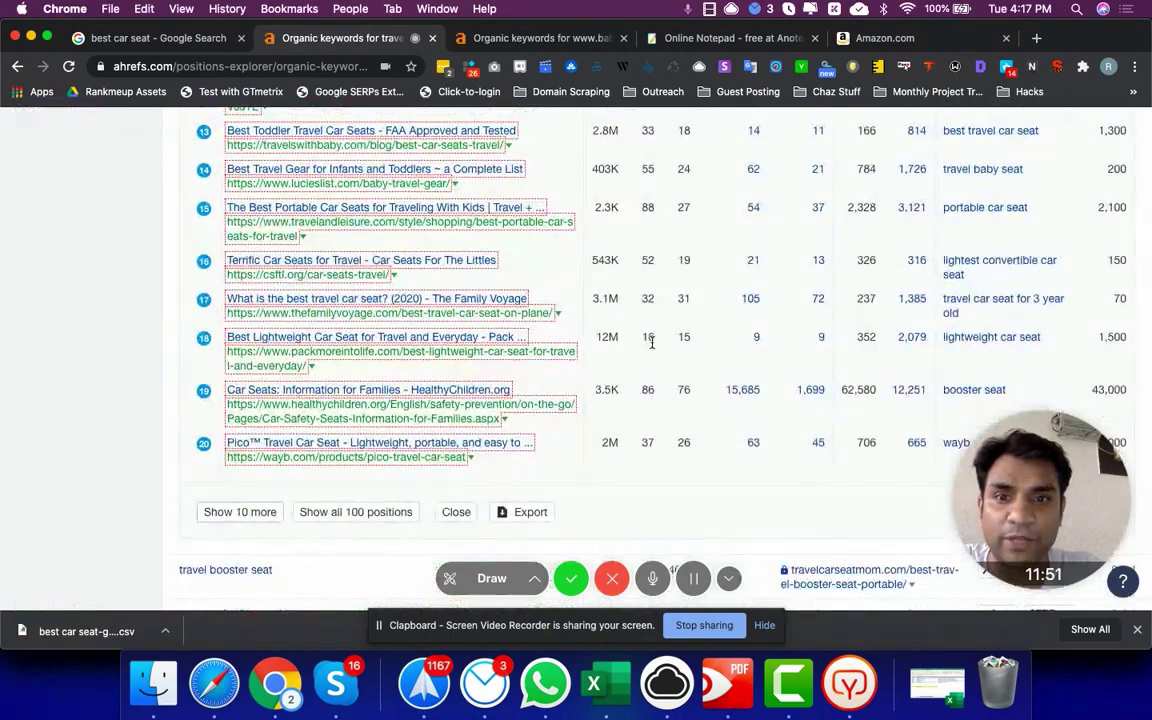
pyautogui.click(312, 366)
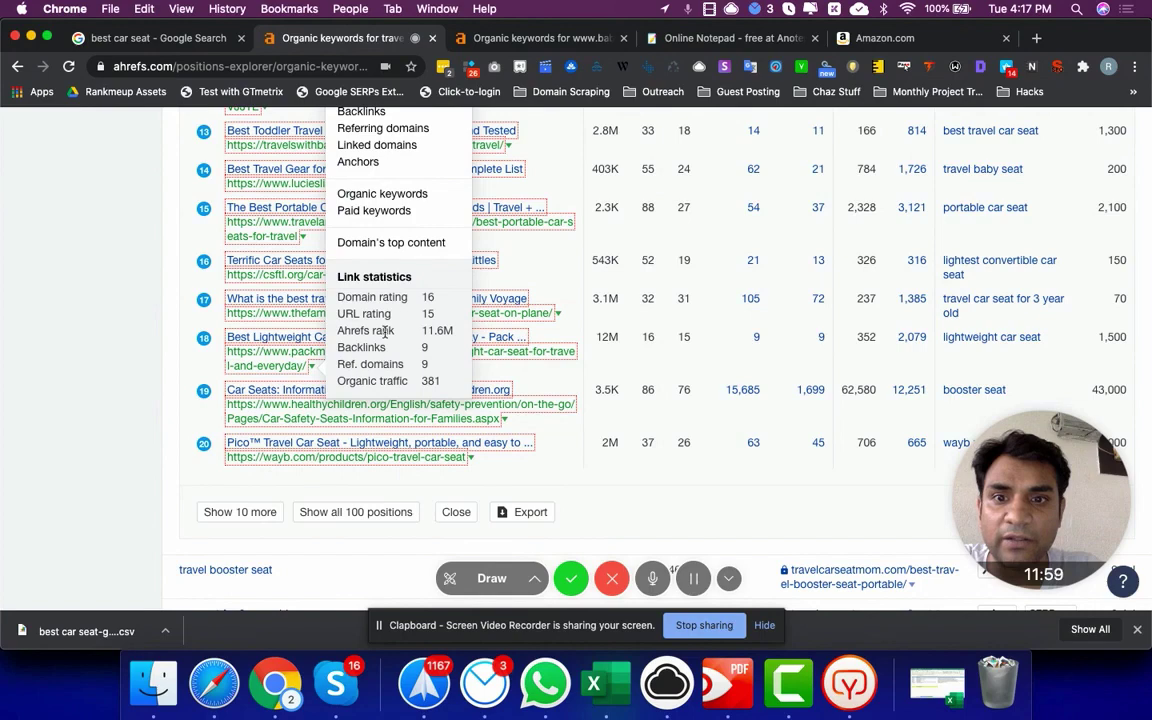
pyautogui.scroll(3, 385, 333)
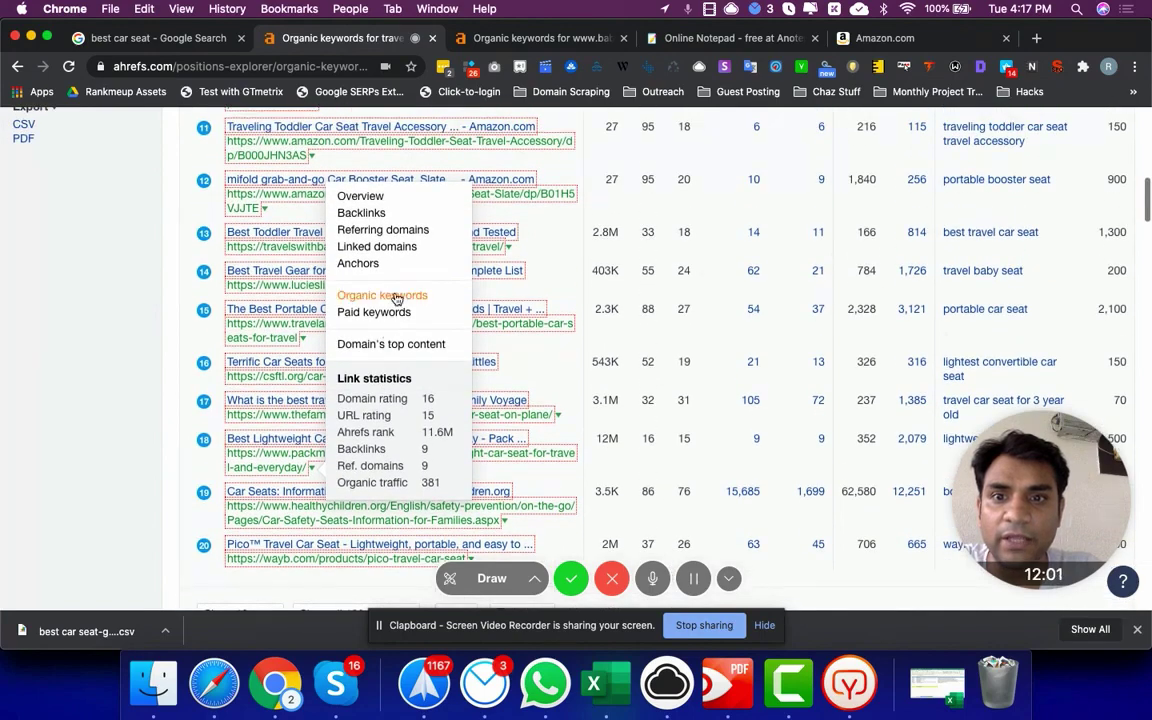
pyautogui.rightClick(410, 293)
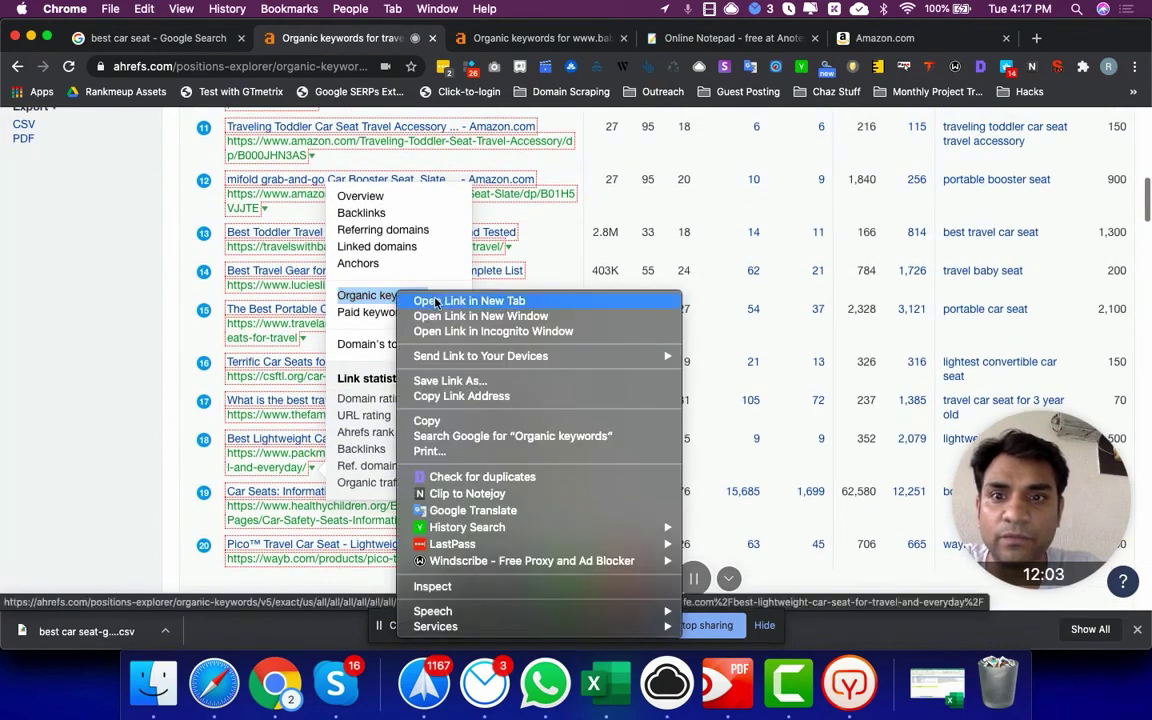
pyautogui.click(436, 301)
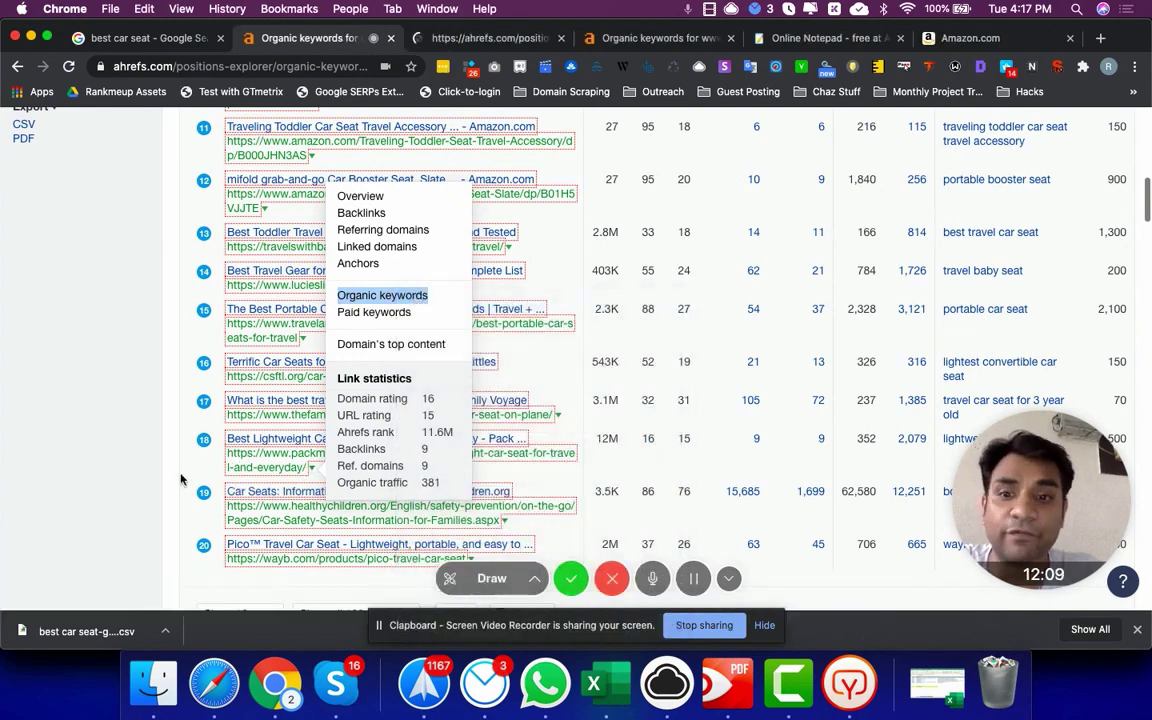
# Load ten more search results for "travel car seat" and scan positions 21 to 30 for sites with a low Domain Rating
pyautogui.scroll(-3, 421, 438)
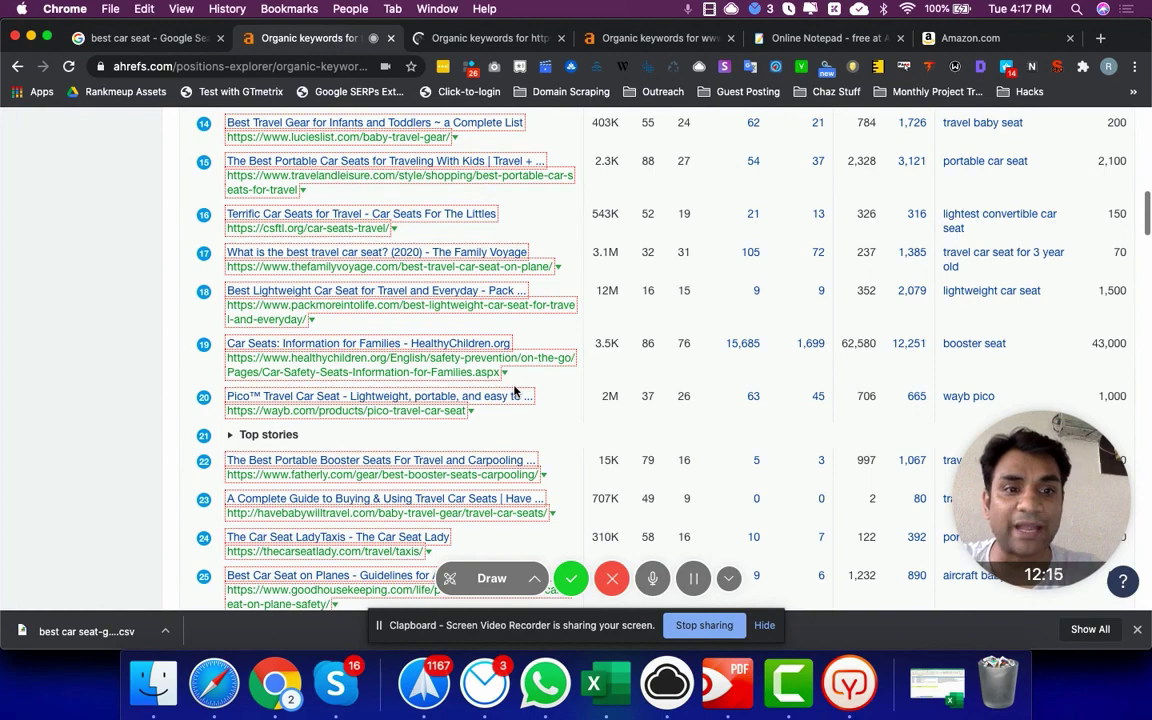
pyautogui.scroll(-5, 515, 390)
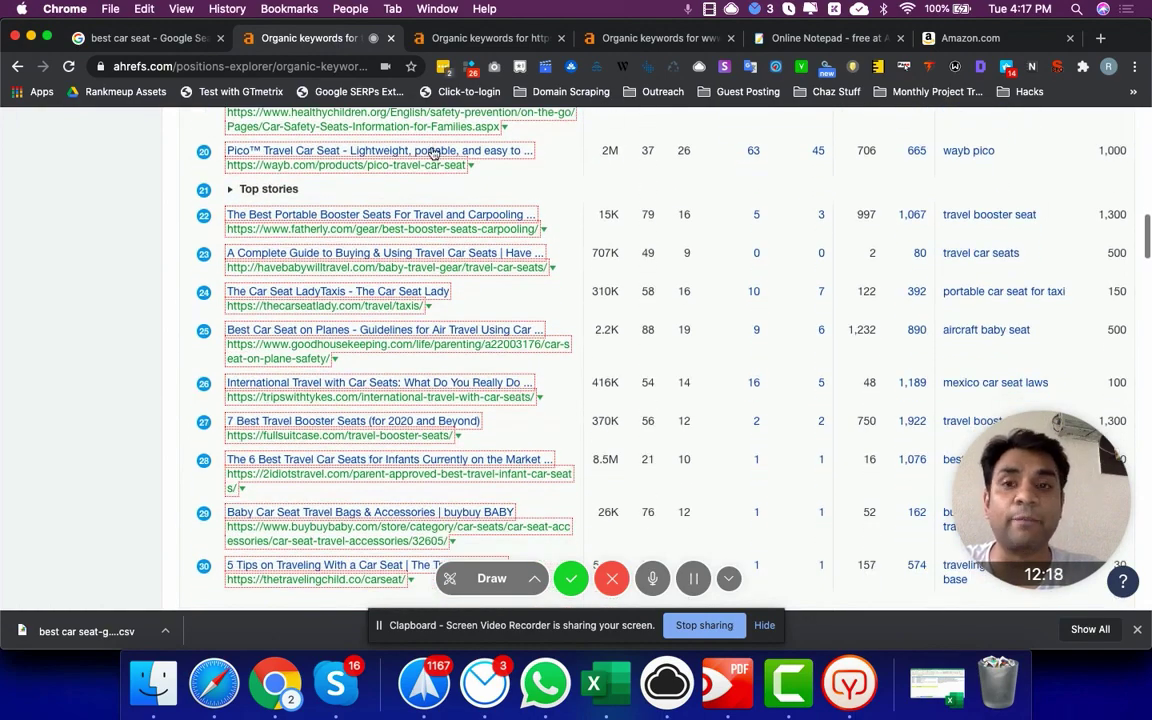
pyautogui.scroll(5, 430, 150)
pyautogui.scroll(-7, 432, 150)
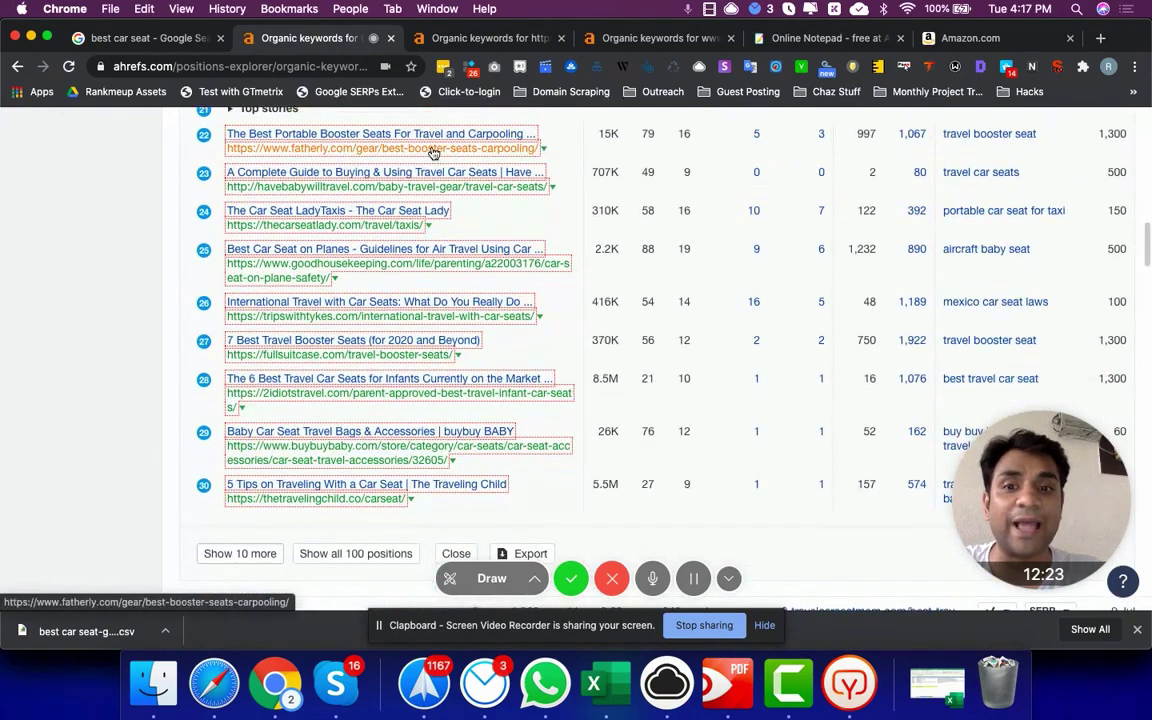
pyautogui.scroll(-1, 433, 152)
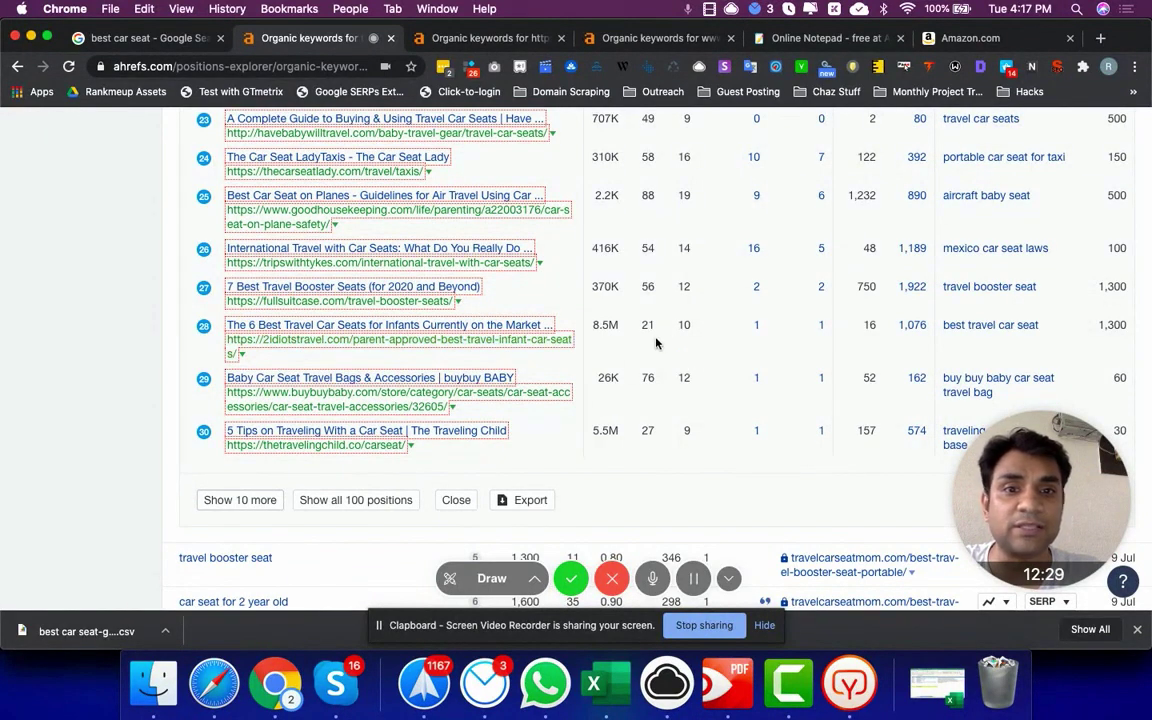
# Open the organic keywords report for the 2idiotstravel.com infant car seats page in a new tab
pyautogui.click(245, 355)
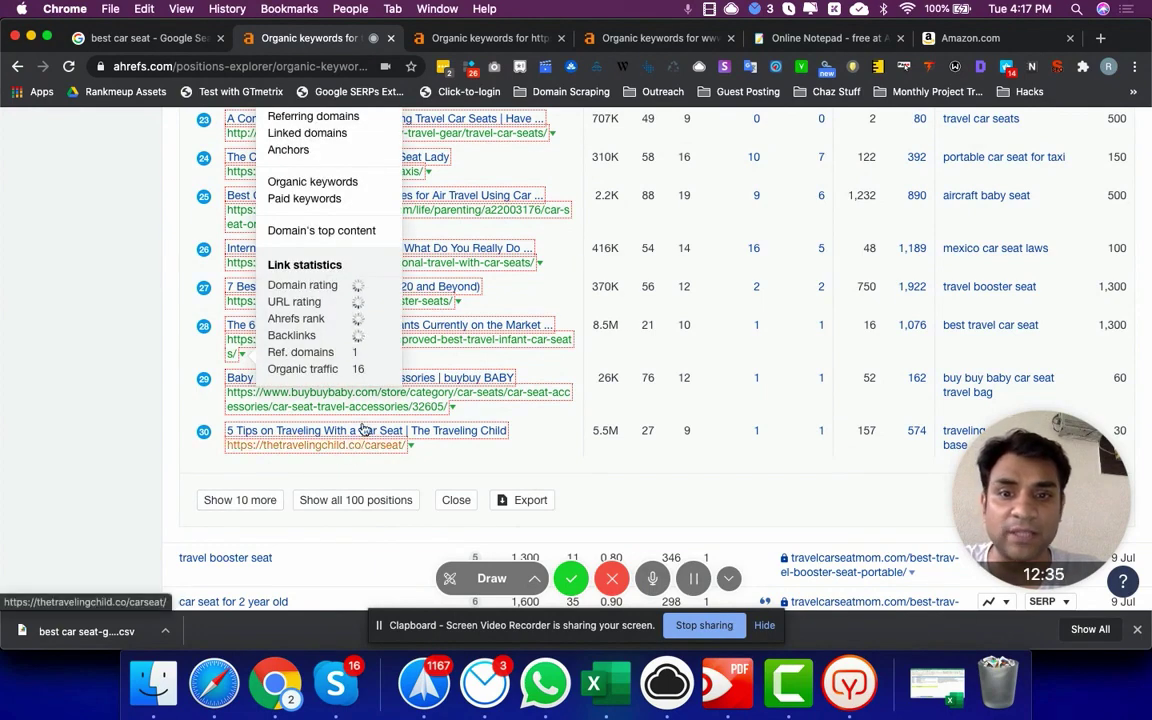
pyautogui.scroll(2, 286, 220)
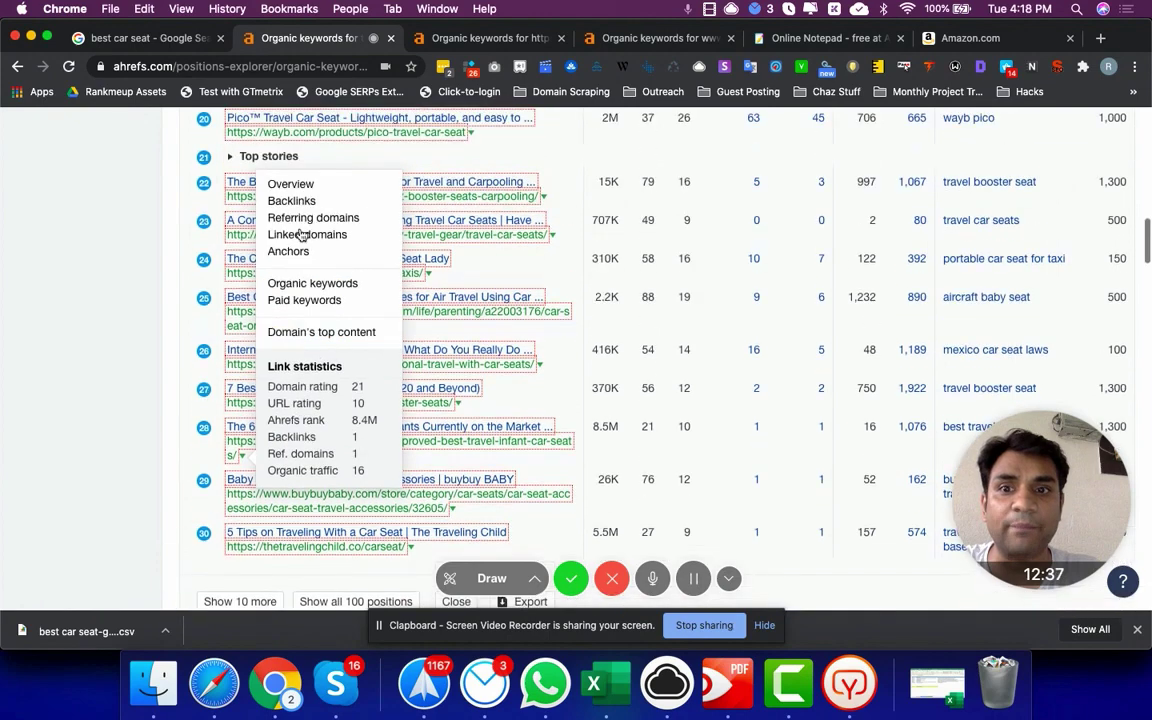
pyautogui.rightClick(297, 288)
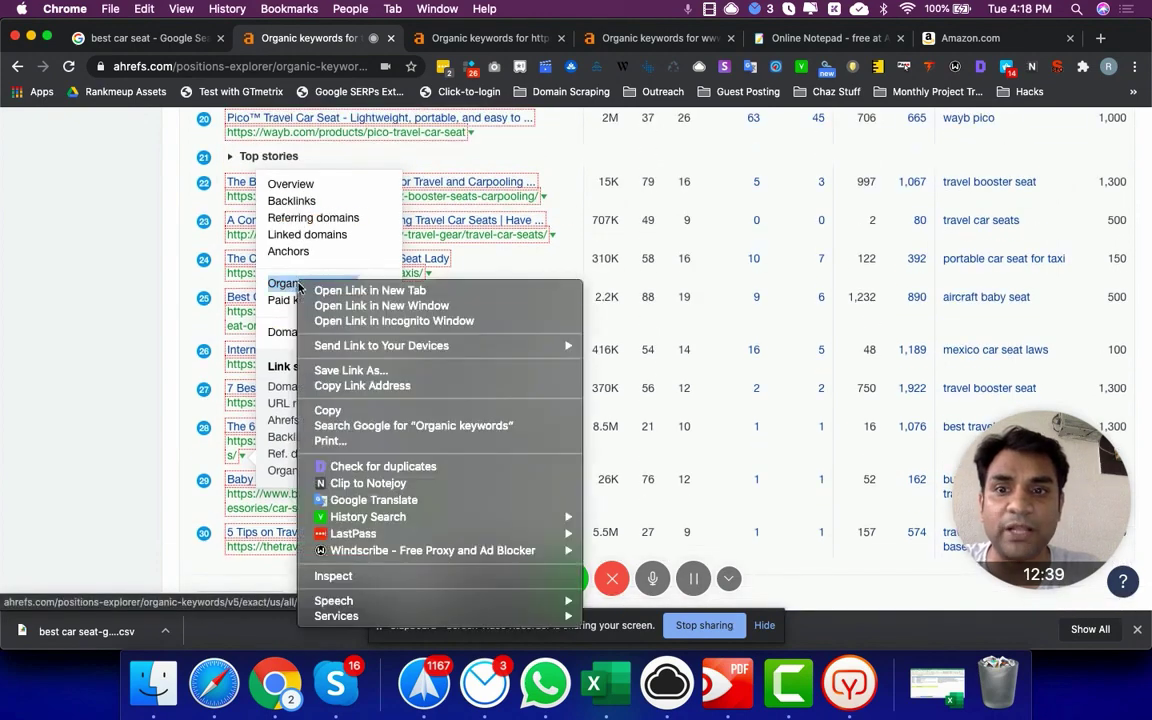
pyautogui.click(330, 291)
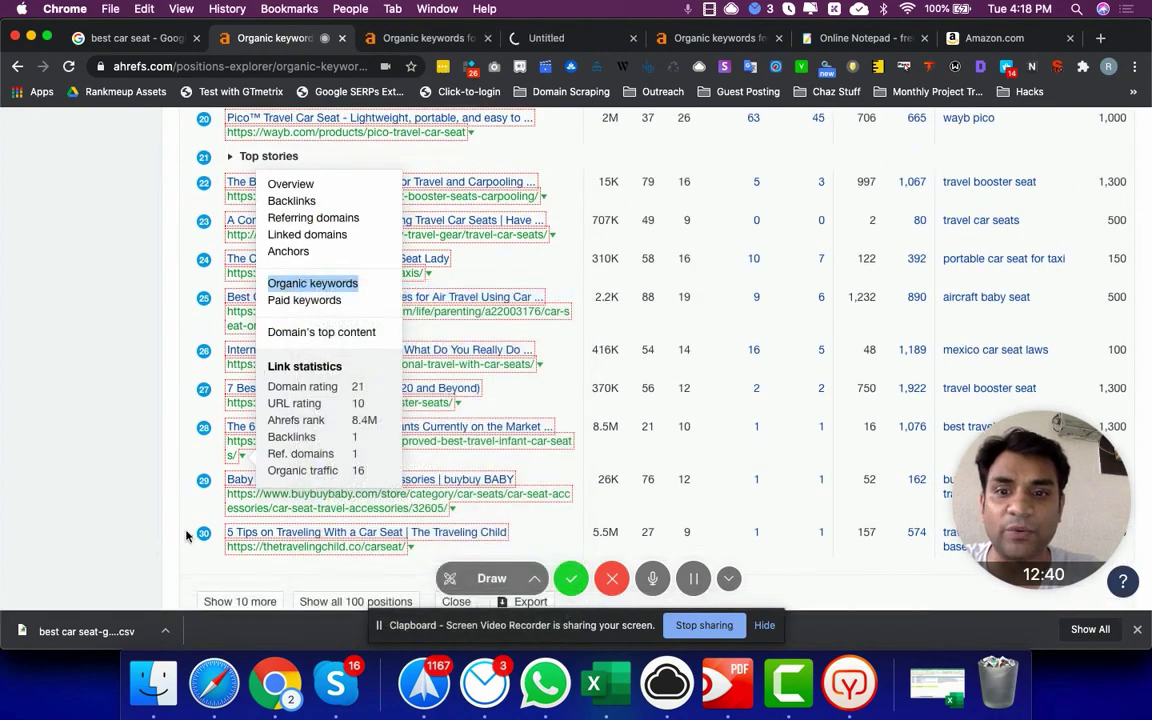
# Open the organic keywords report for the thetravelingchild.co/carseat/ page in a new tab
pyautogui.scroll(-3, 185, 537)
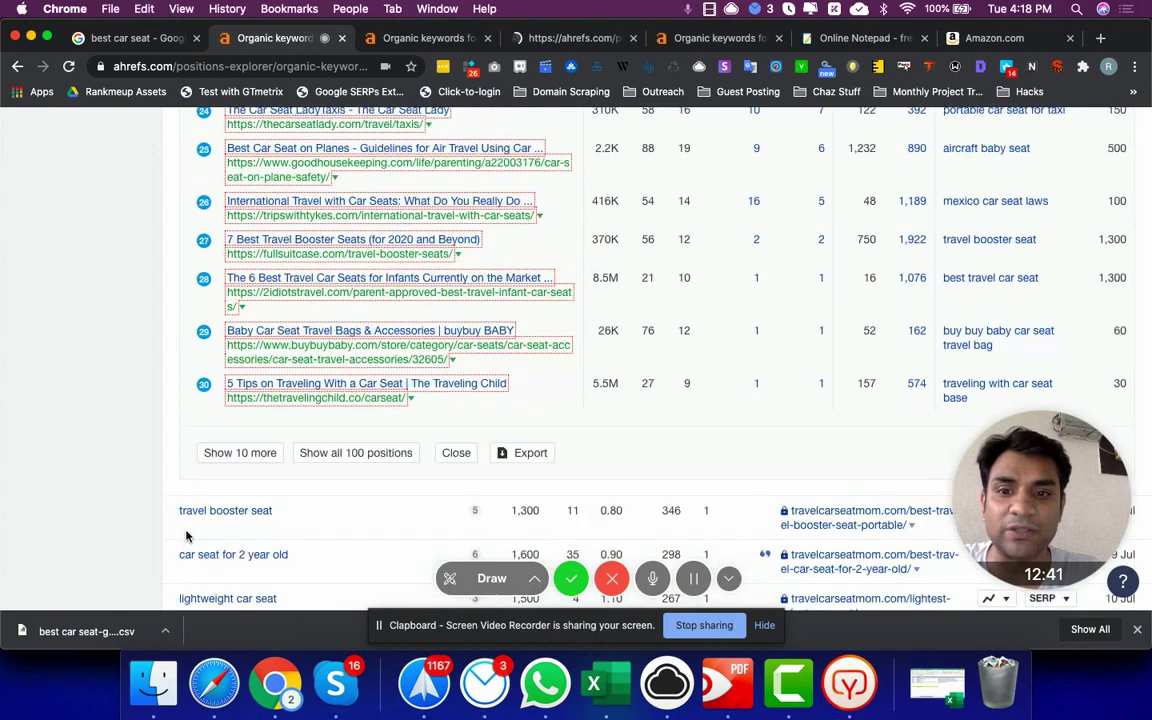
pyautogui.click(410, 398)
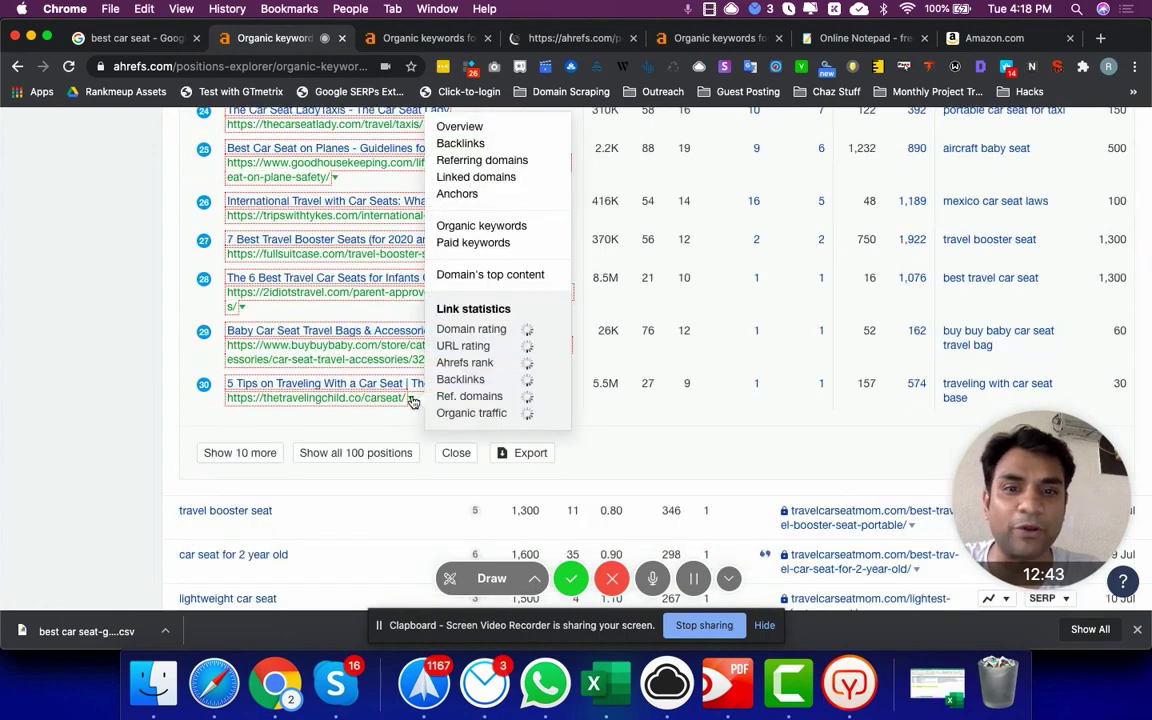
pyautogui.scroll(1, 487, 268)
pyautogui.rightClick(475, 288)
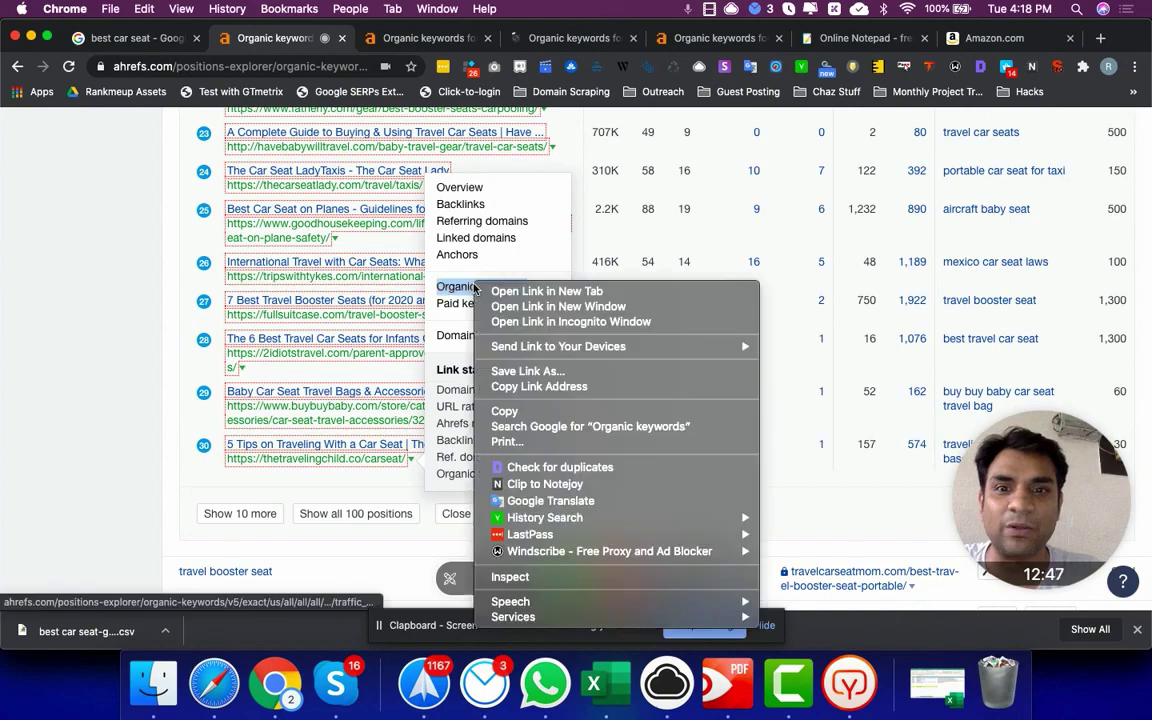
pyautogui.click(530, 291)
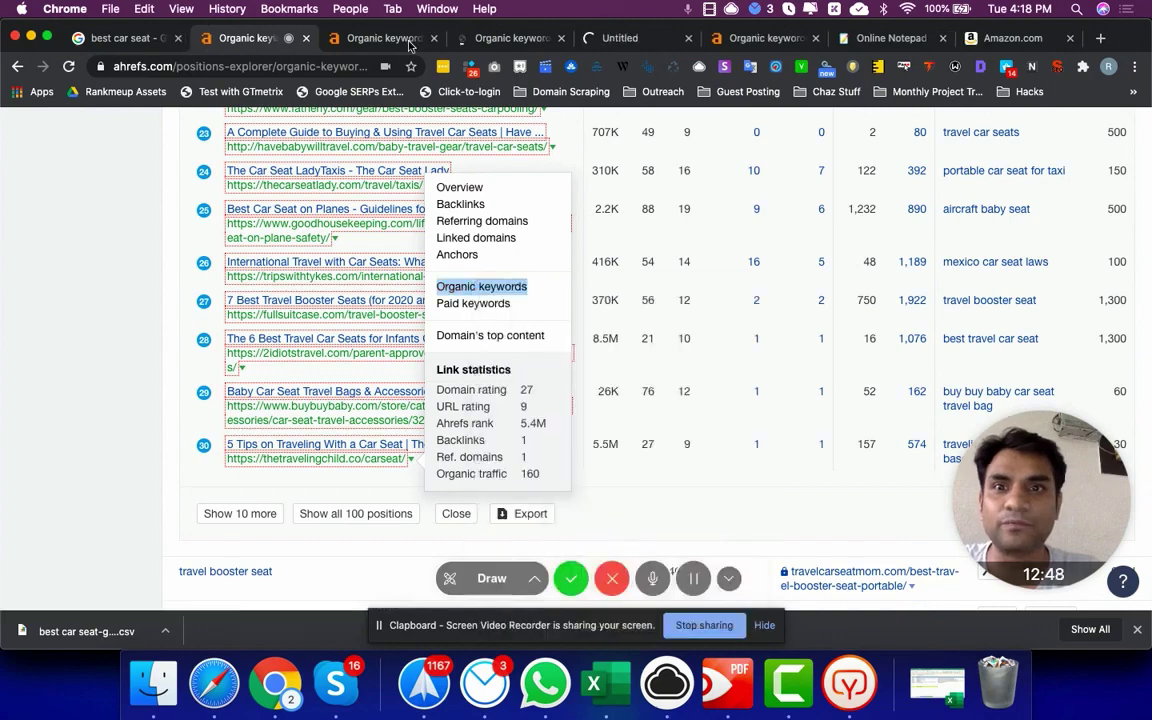
# Switch to the packmoreintolife.com organic keywords report and check its page address and the keywords that page ranks for
pyautogui.click(400, 40)
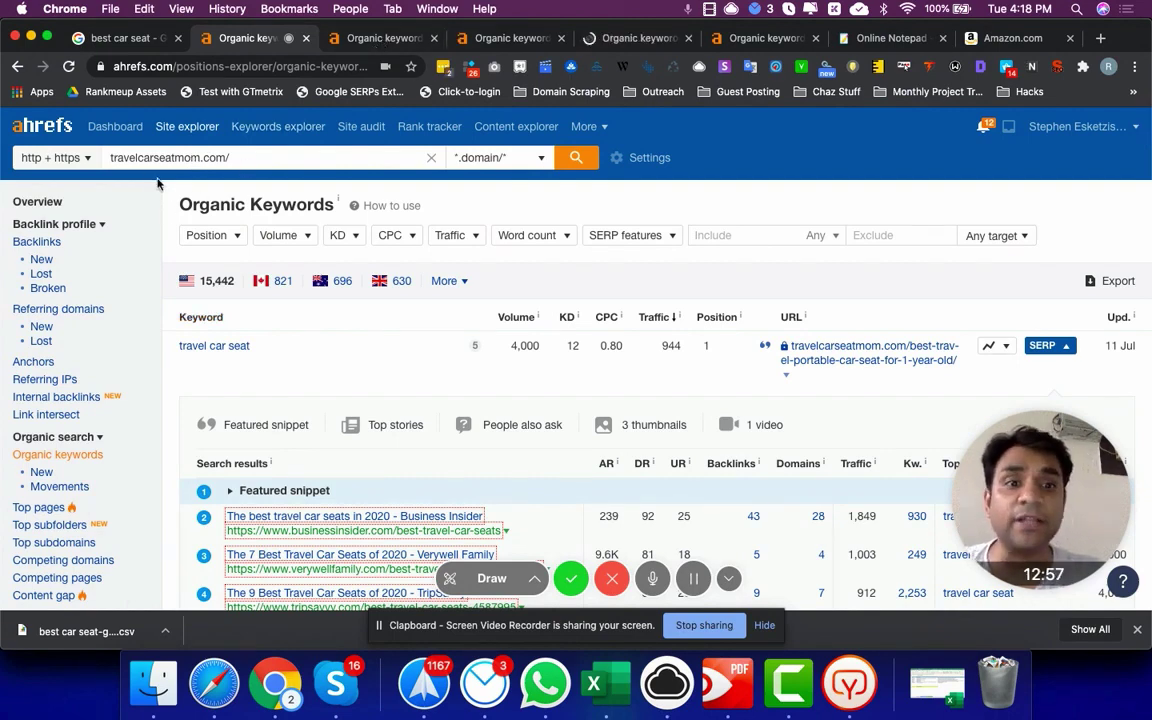
pyautogui.click(328, 40)
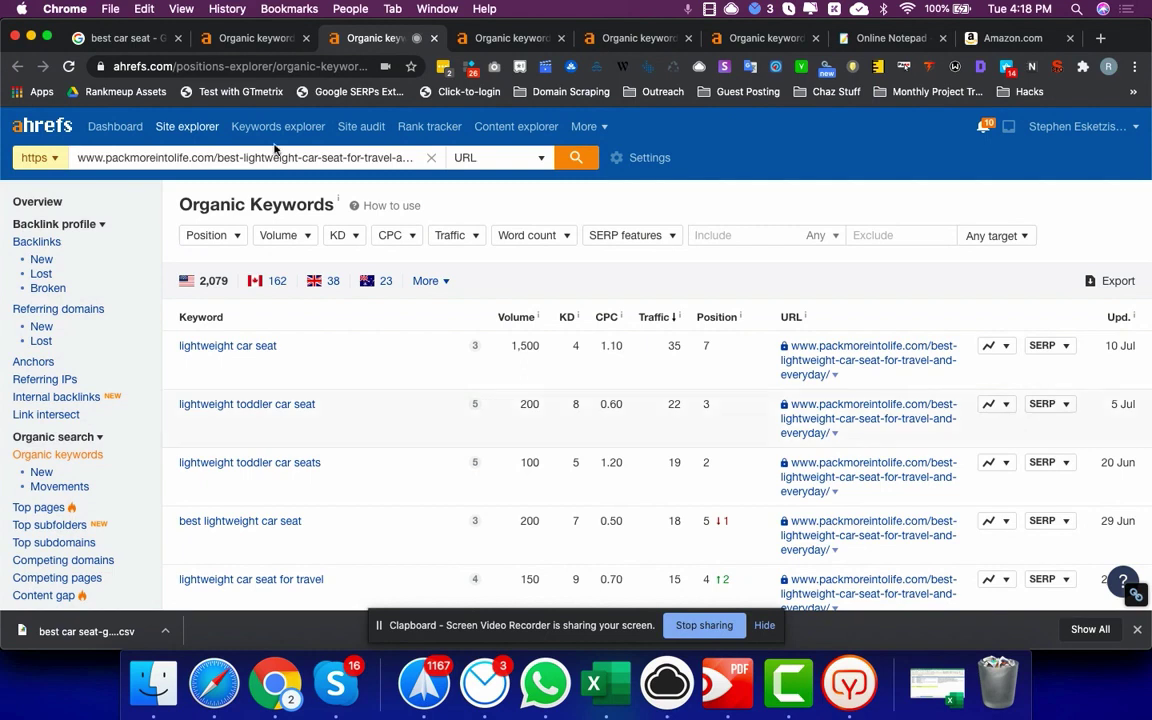
pyautogui.moveTo(200, 157); pyautogui.dragTo(425, 165)
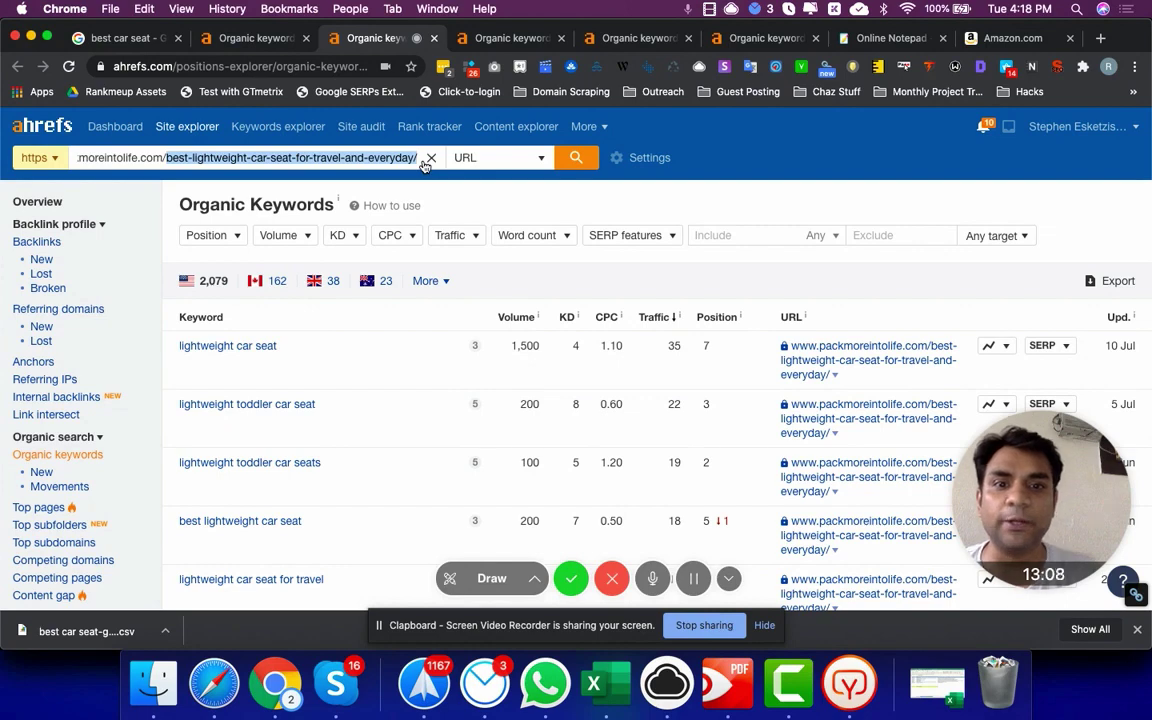
pyautogui.click(474, 293)
pyautogui.scroll(-2, 300, 330)
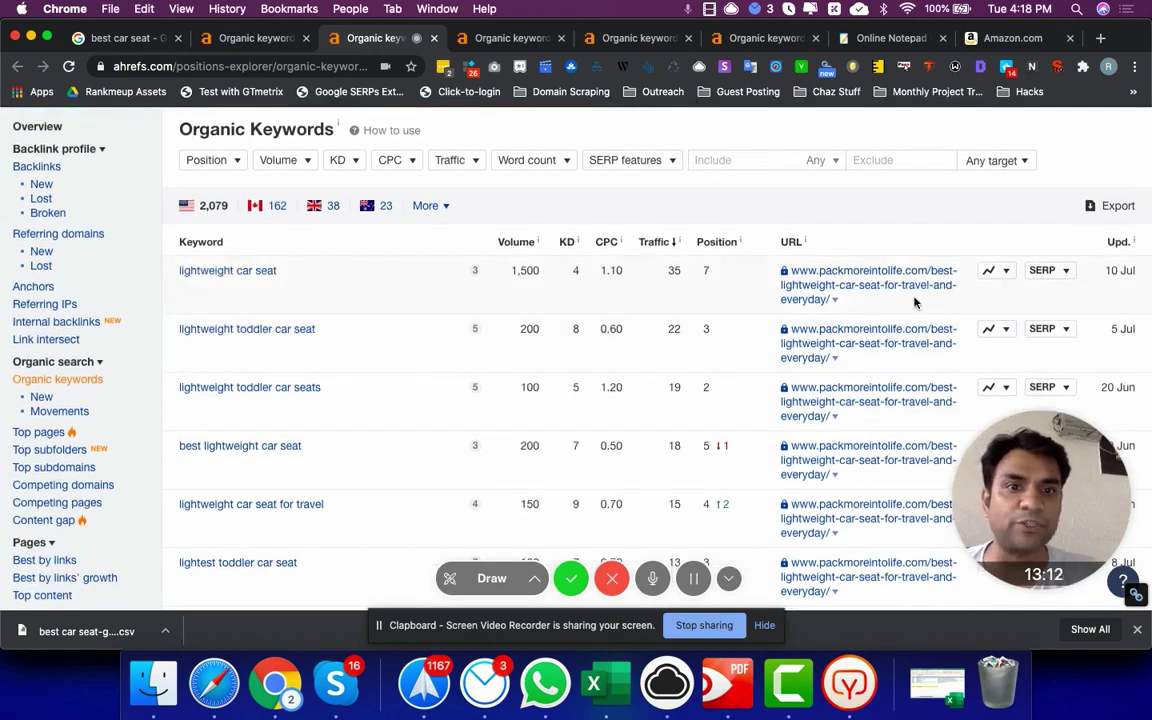
# Expand the search results for "lightweight car seat" and compare the Domain Ratings and backlinks of the ten ranking pages
pyautogui.click(1069, 274)
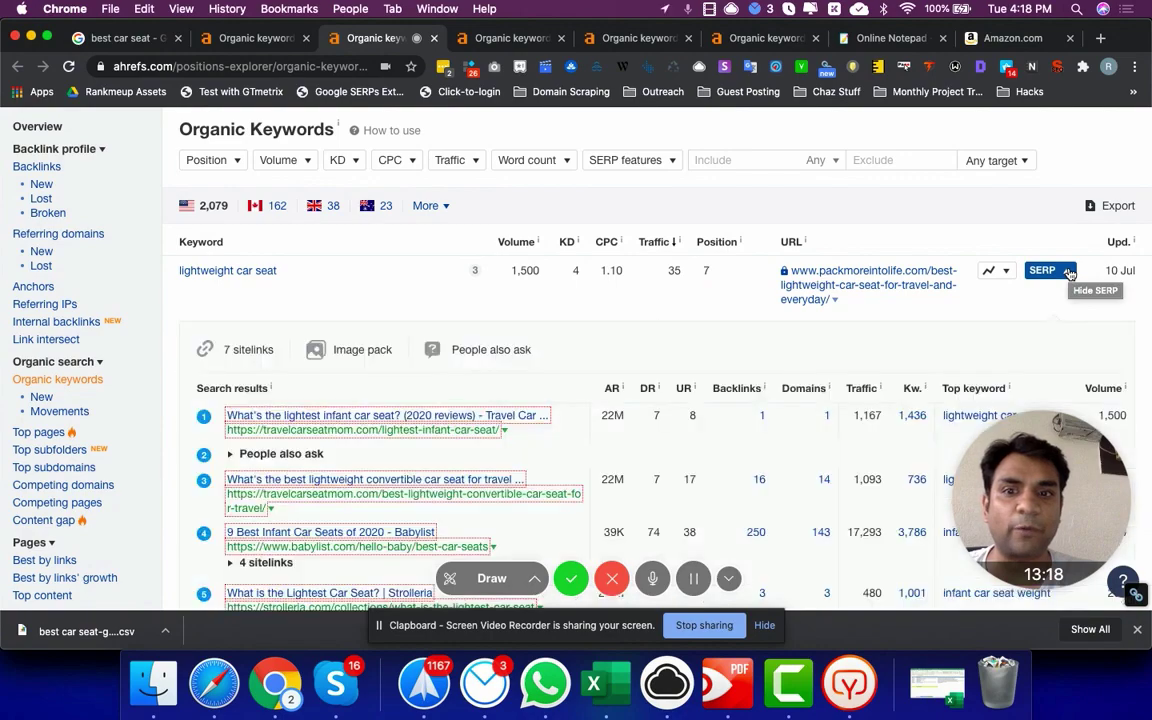
pyautogui.scroll(-5, 1067, 276)
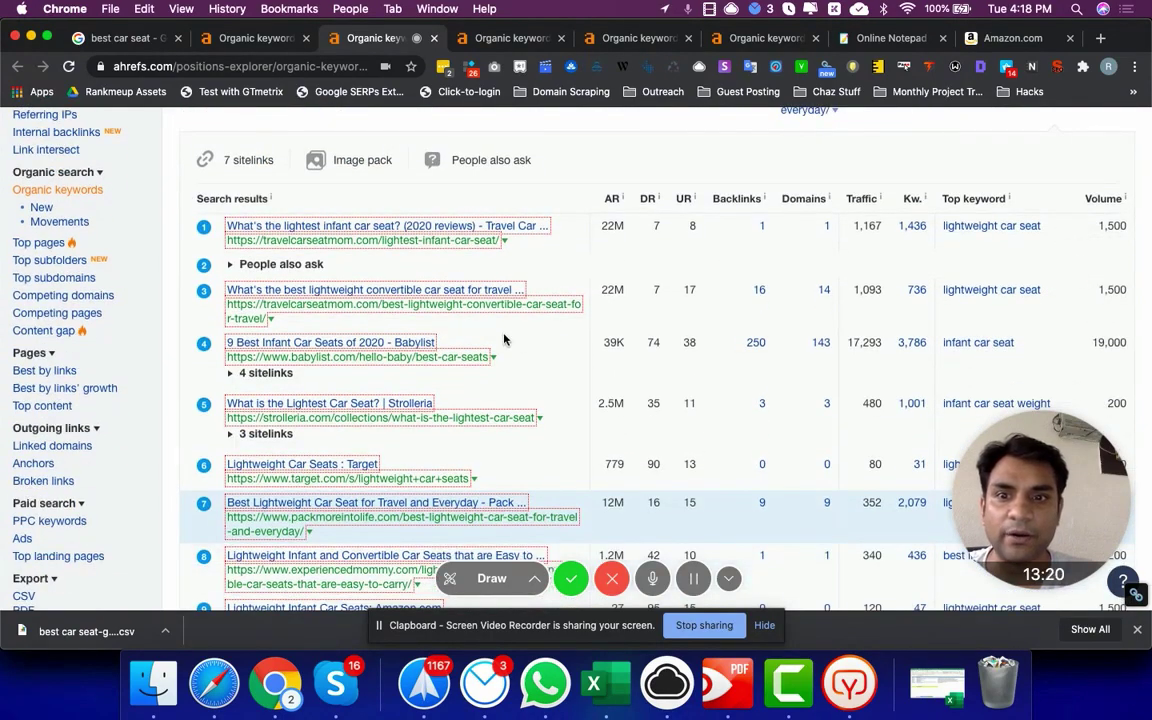
pyautogui.scroll(-1, 505, 340)
pyautogui.scroll(-3, 504, 339)
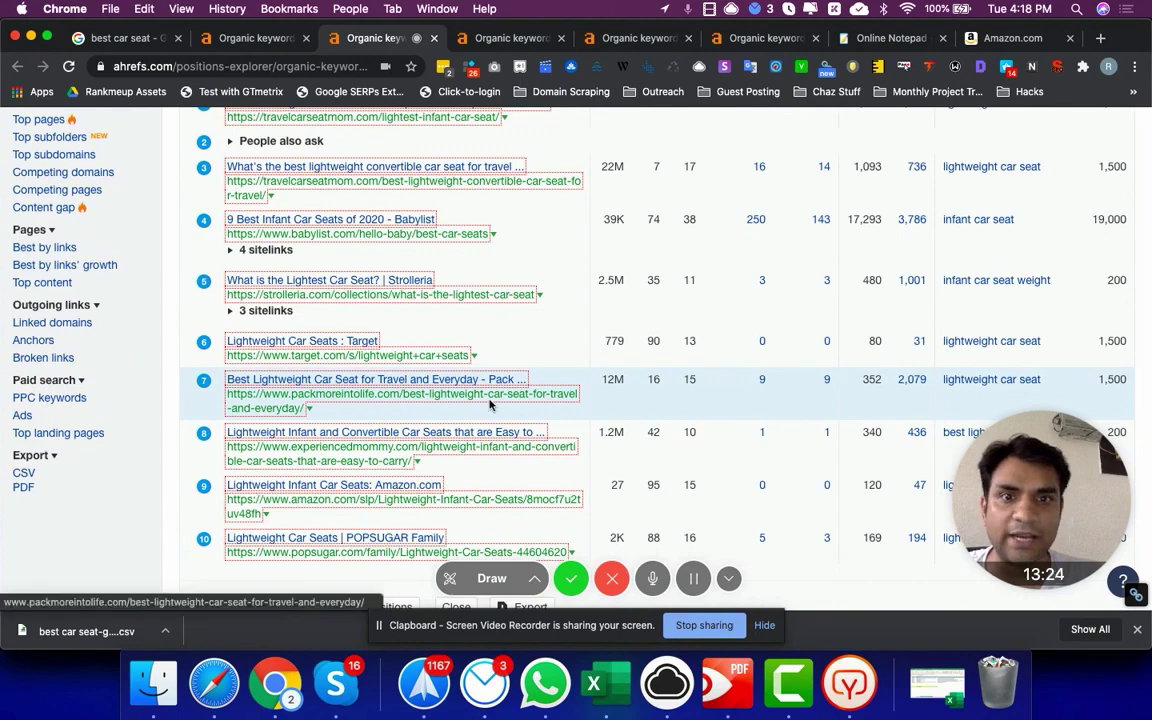
pyautogui.scroll(3, 424, 236)
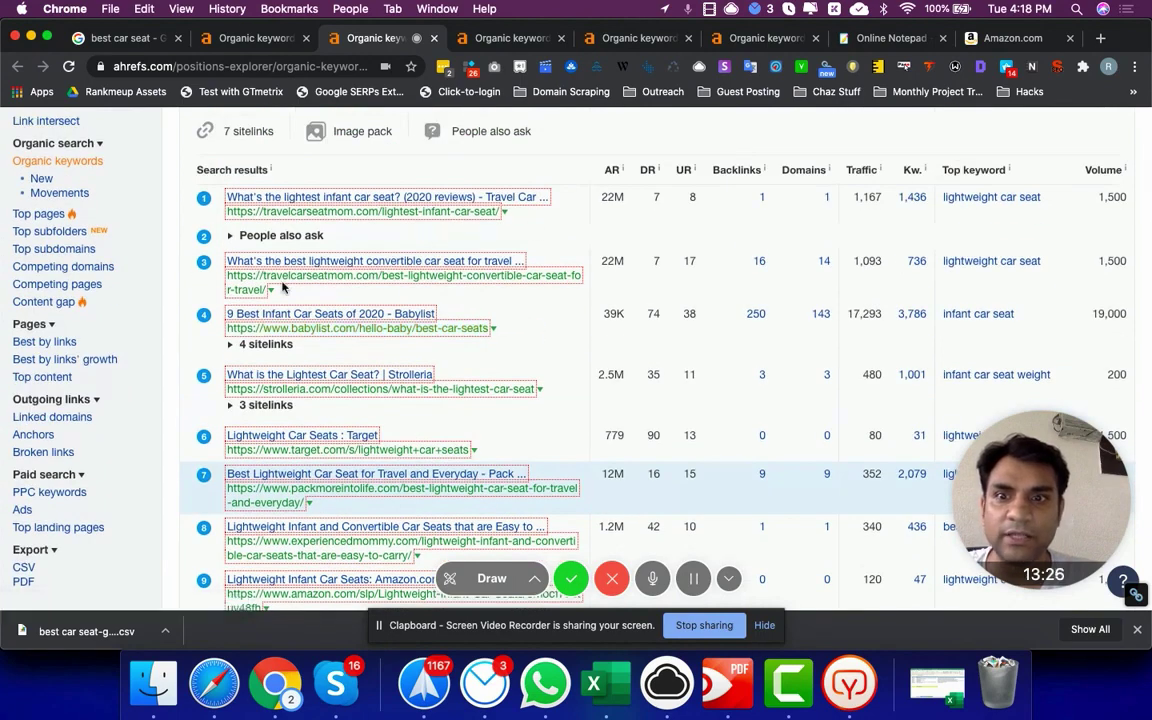
# Check the travelcarseatmom.com and 2idiotstravel.com reports, and review the competing pages for "lightweight car seat" again
pyautogui.click(257, 42)
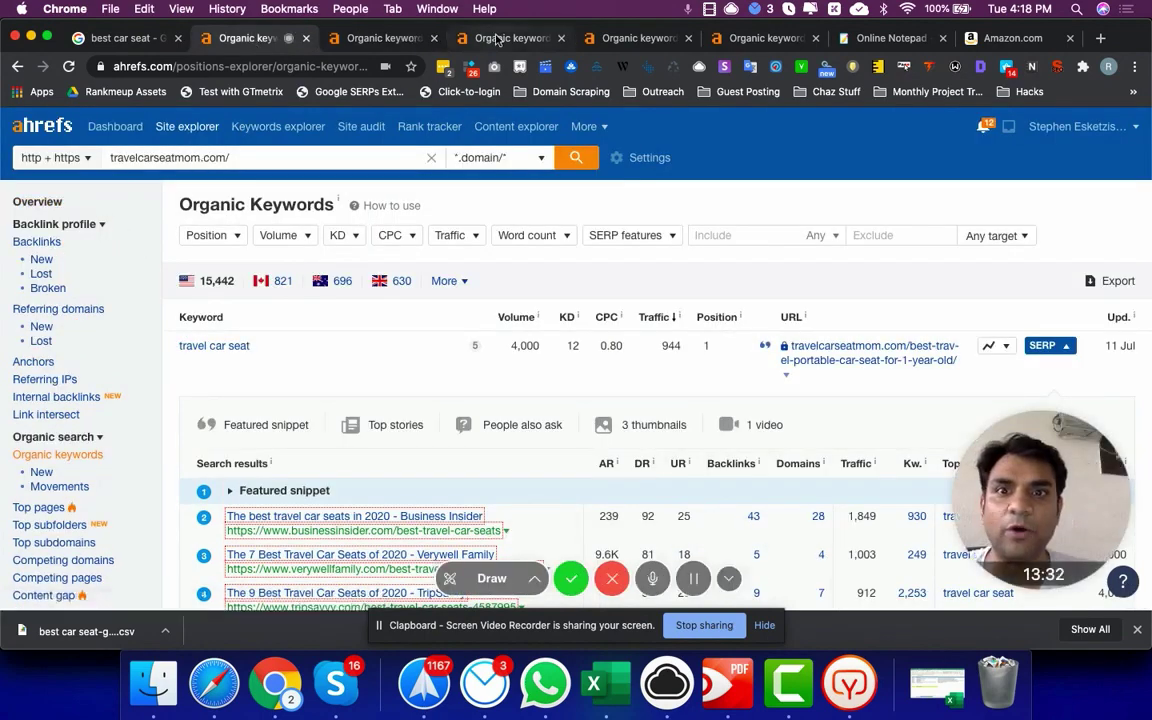
pyautogui.click(498, 38)
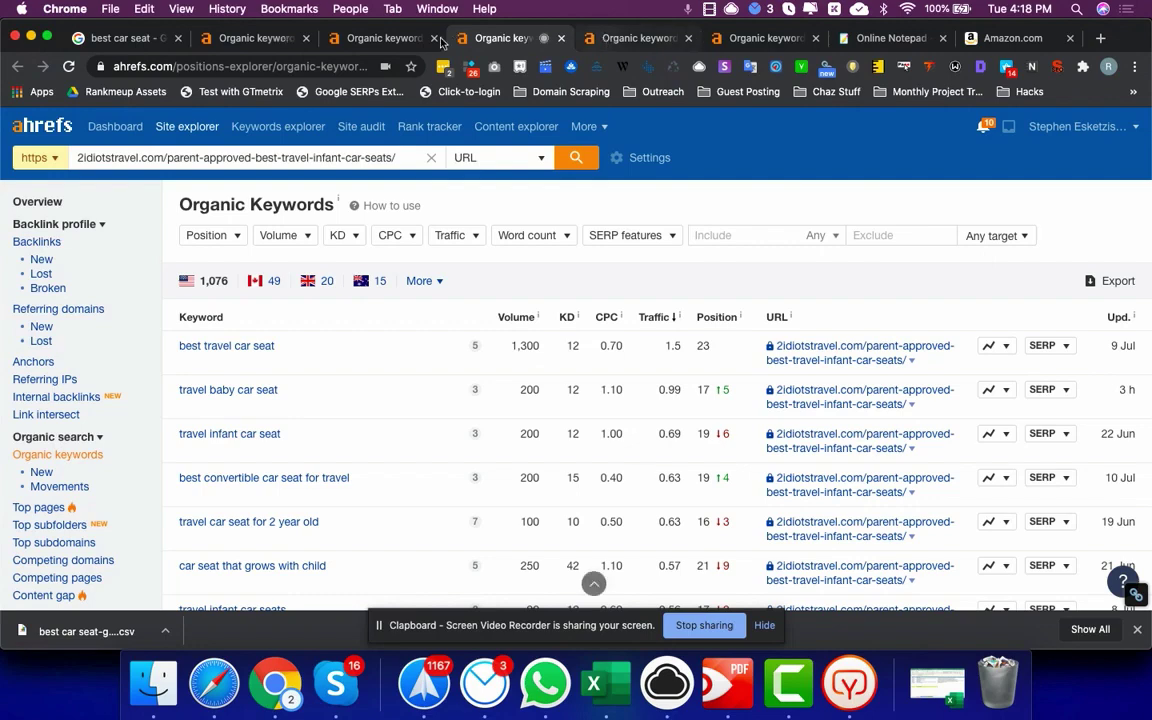
pyautogui.click(387, 40)
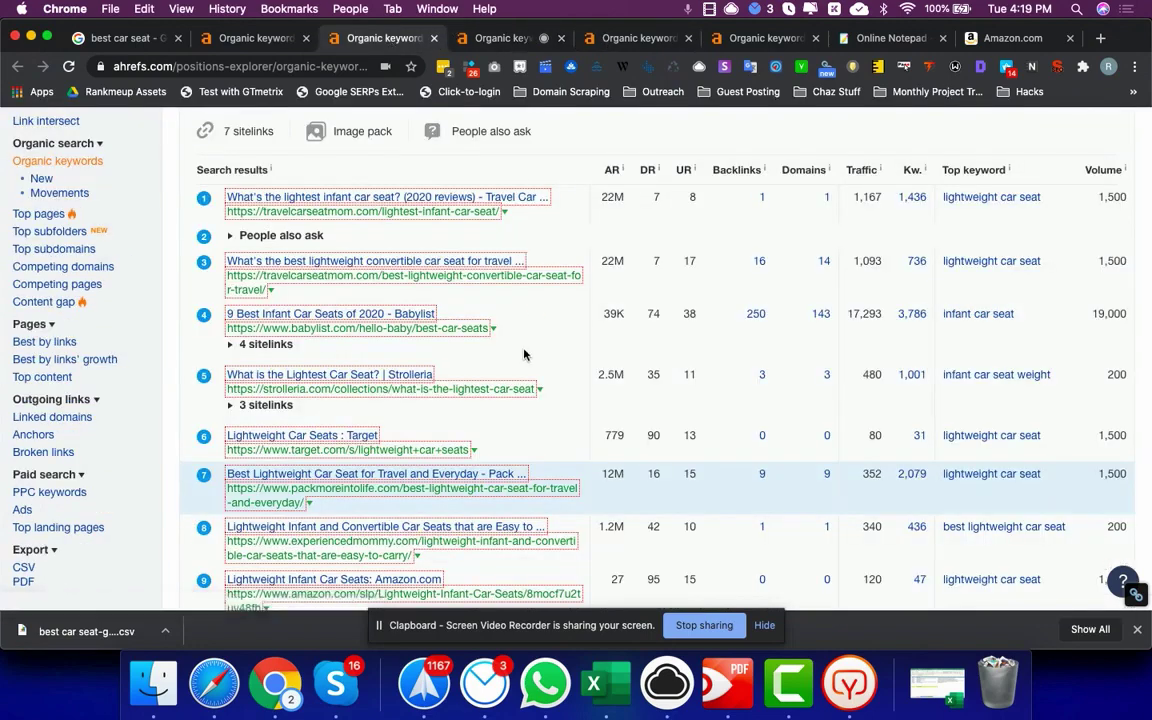
pyautogui.scroll(-3, 527, 320)
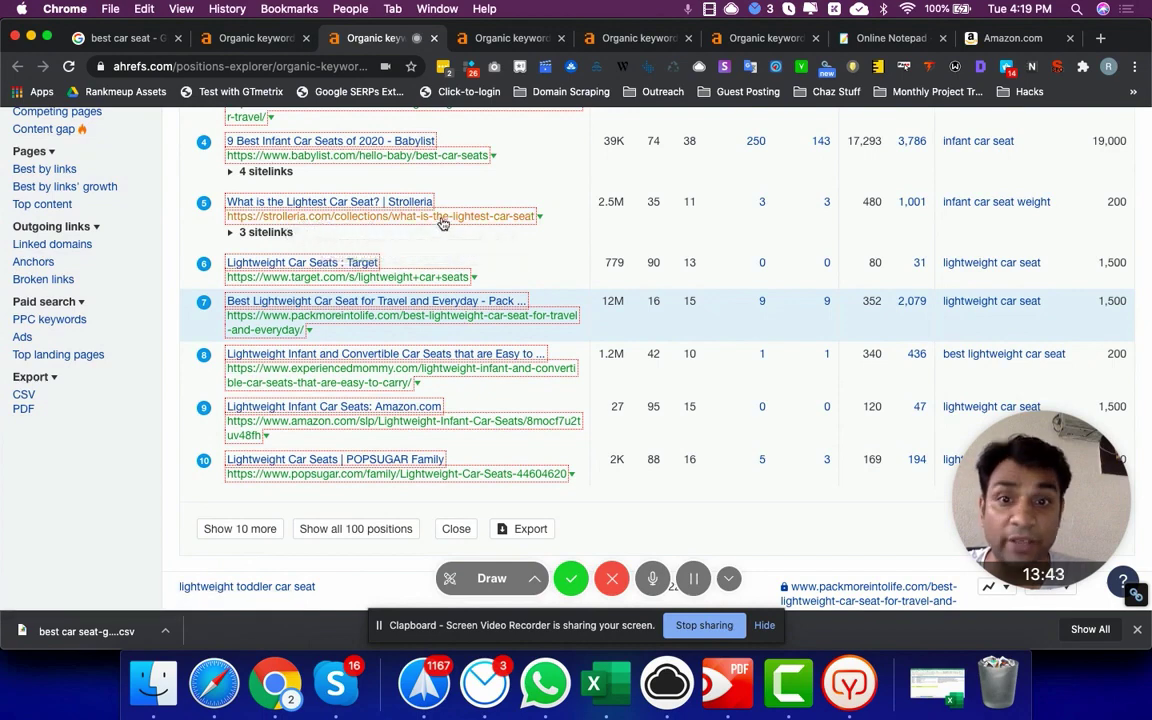
pyautogui.scroll(-2, 430, 218)
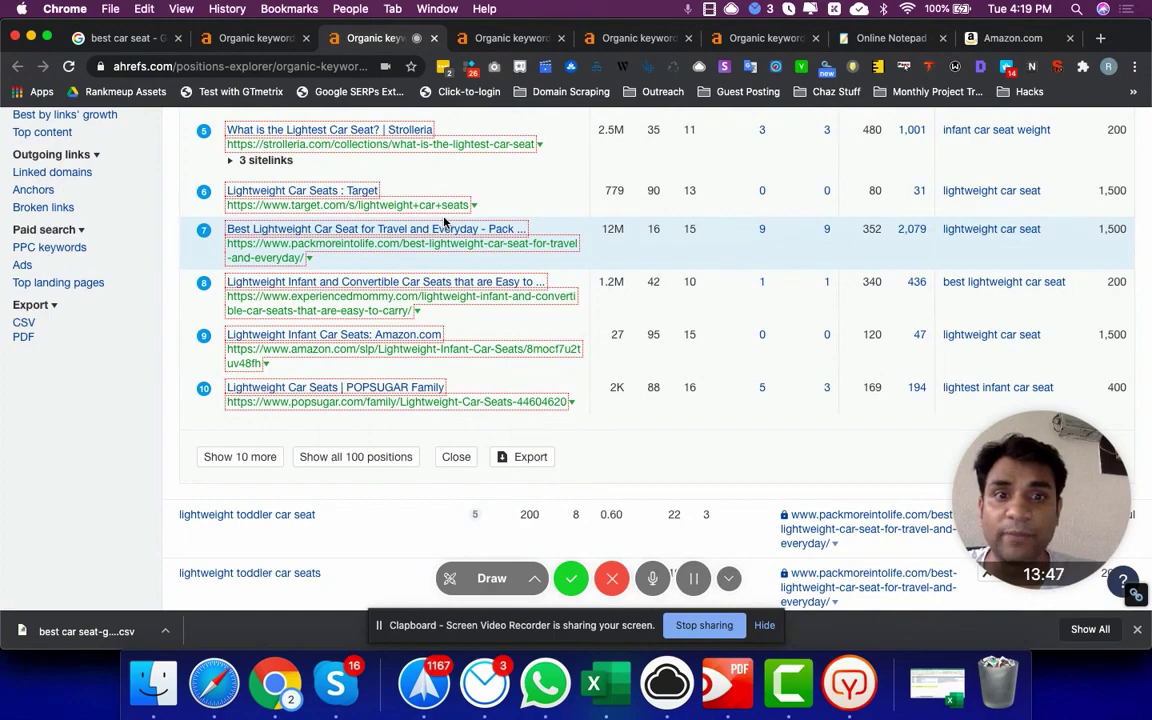
pyautogui.scroll(5, 445, 222)
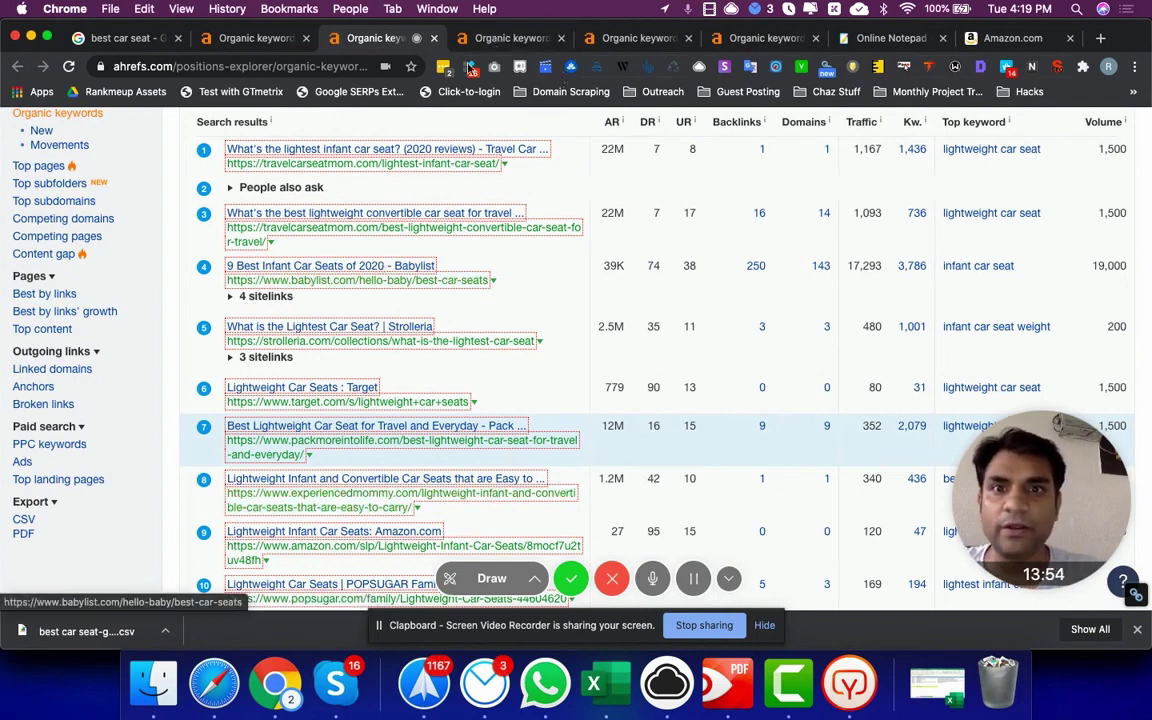
# In the 2idiotstravel.com report, expand the search results for "best travel car seat" and examine the ranking pages' Domain Ratings
pyautogui.hotkey('ctrl', 'Tab')
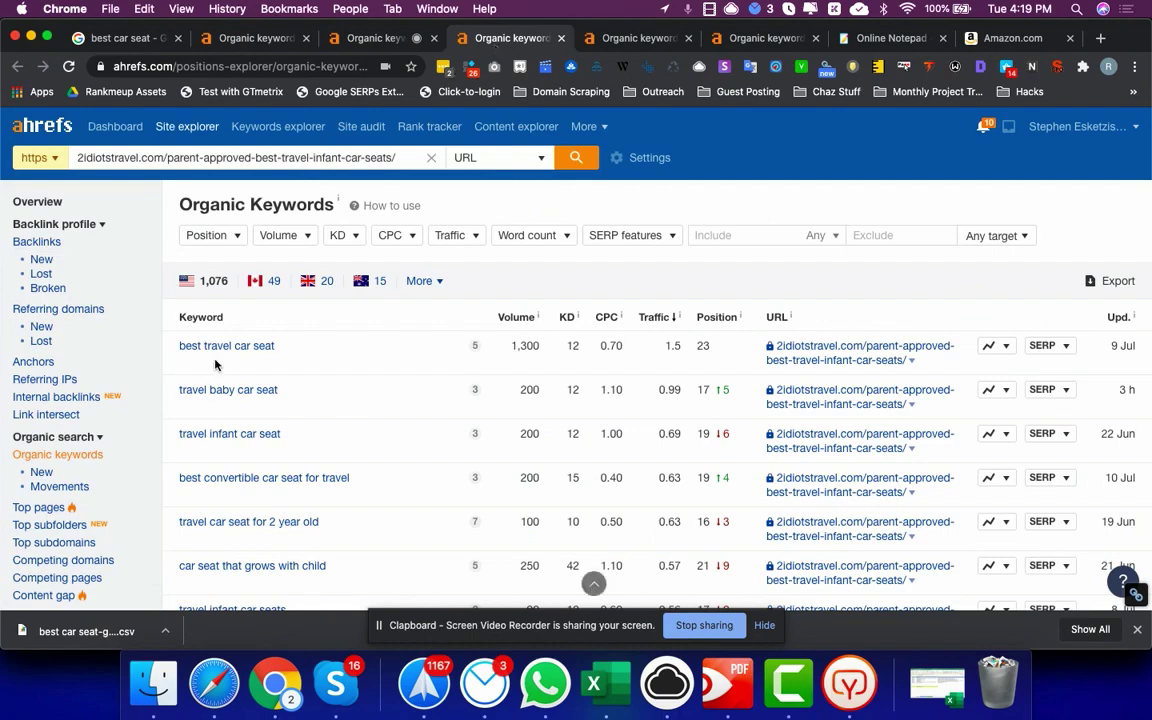
pyautogui.click(1068, 348)
pyautogui.scroll(-3, 1070, 352)
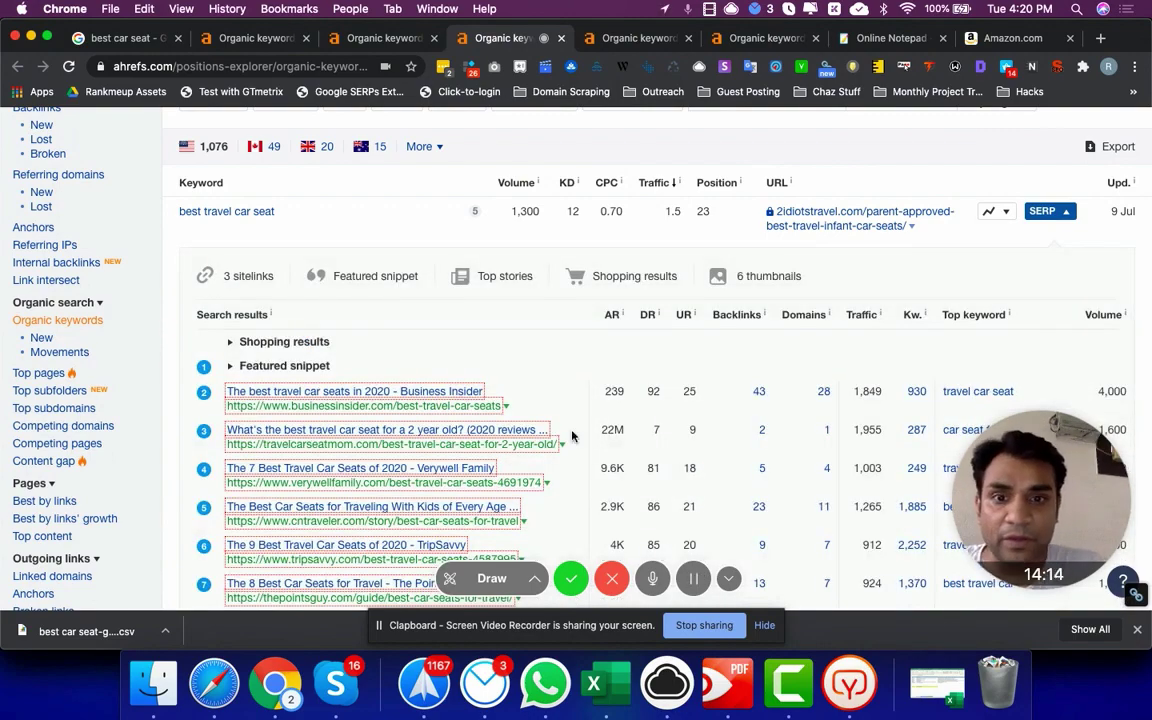
# Show ten more results for "best travel car seat" and compare the Domain Ratings and backlinks of the top 20 ranking pages
pyautogui.scroll(-3, 571, 435)
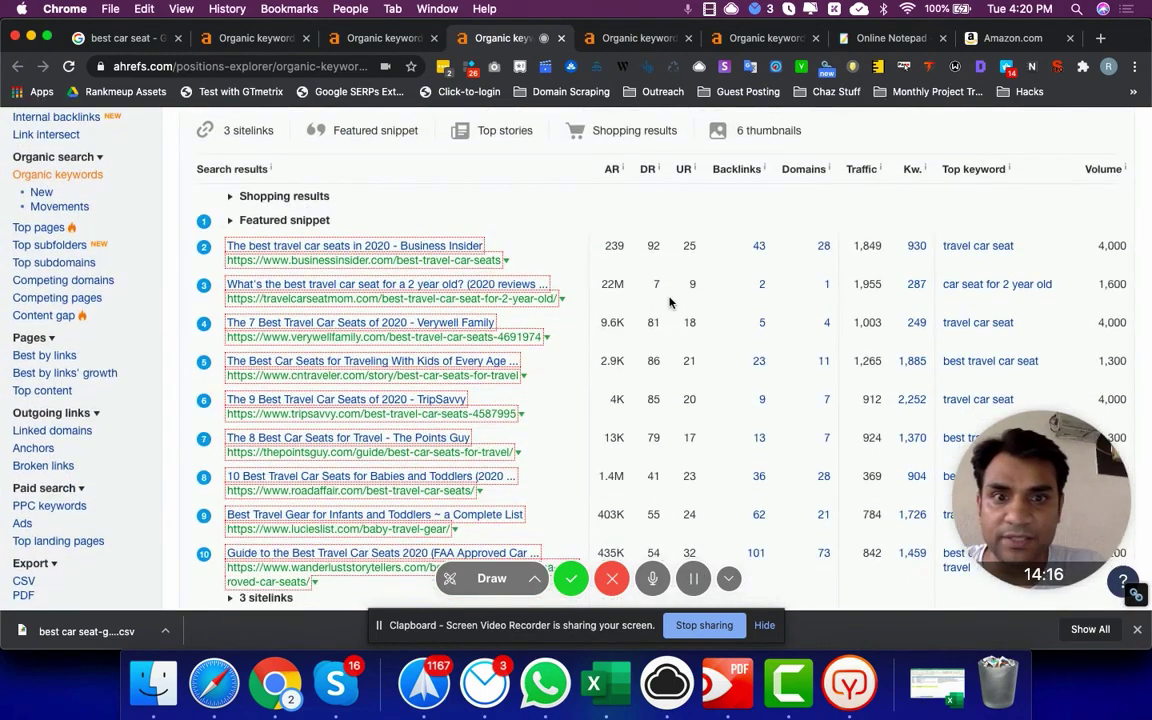
pyautogui.scroll(-6, 388, 470)
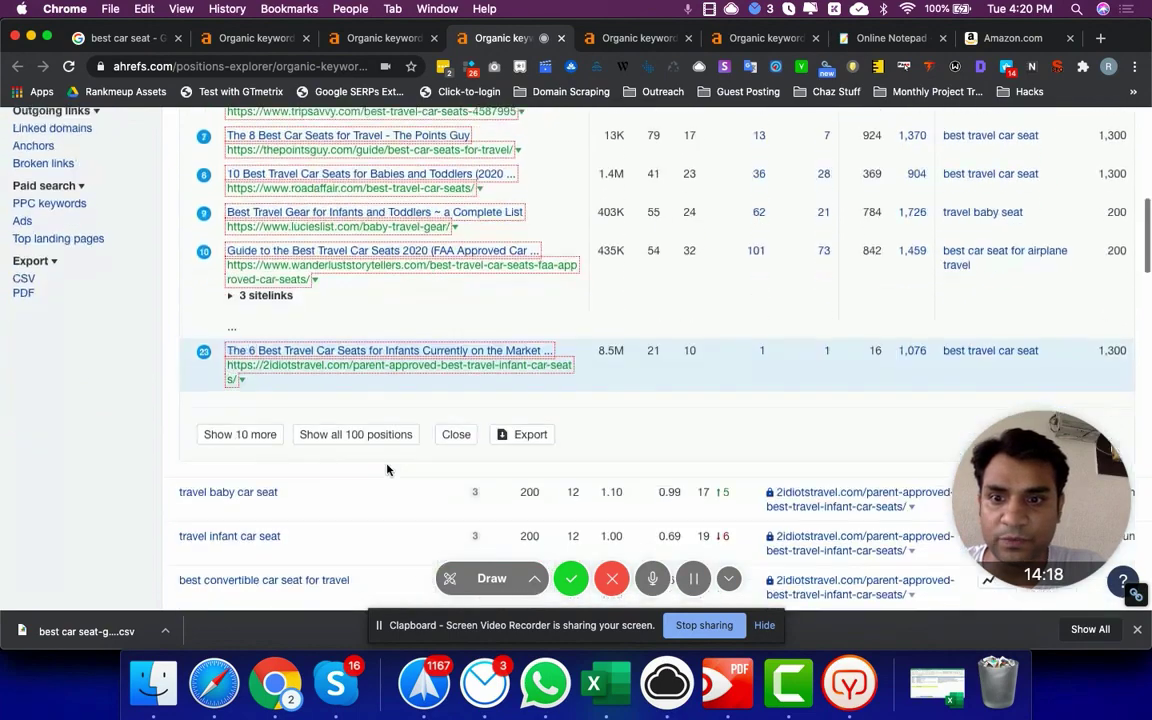
pyautogui.click(267, 417)
pyautogui.scroll(-3, 471, 372)
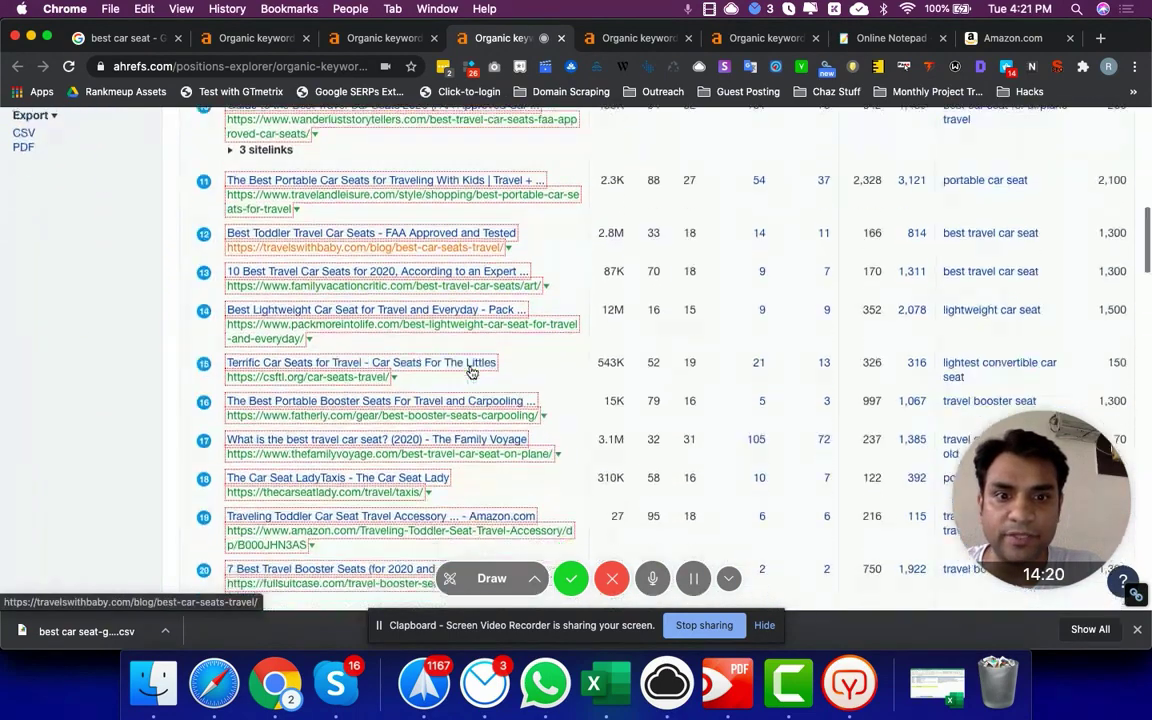
pyautogui.scroll(-1, 471, 372)
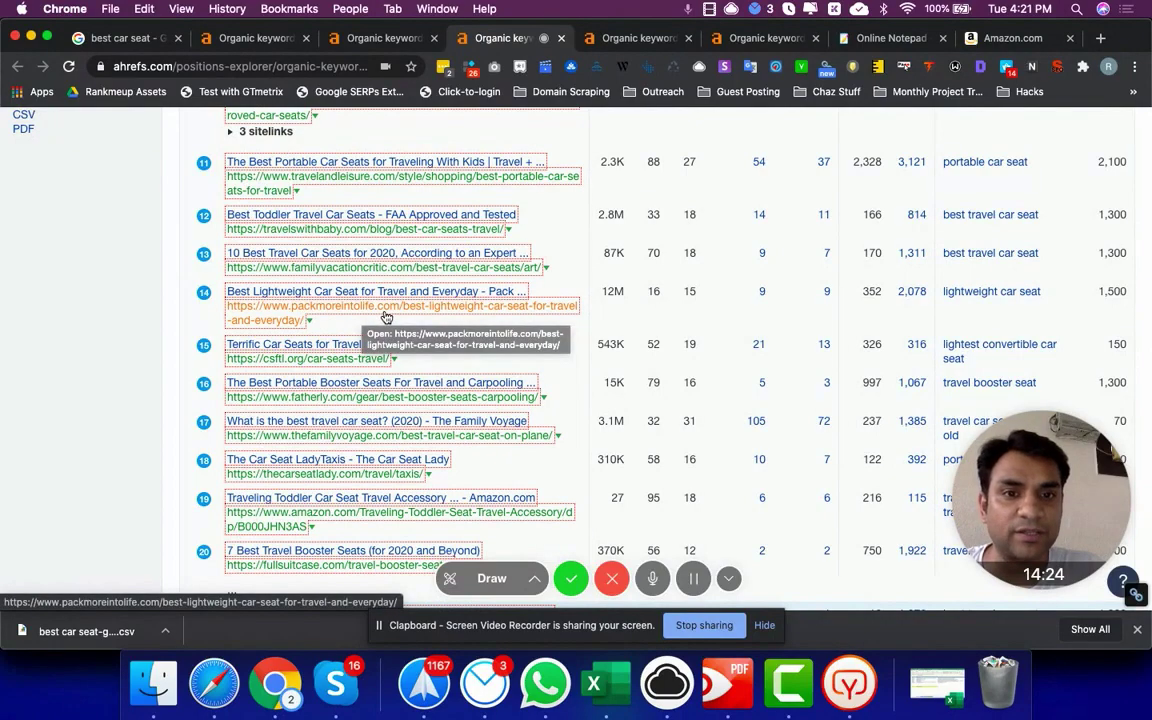
pyautogui.scroll(-2, 386, 317)
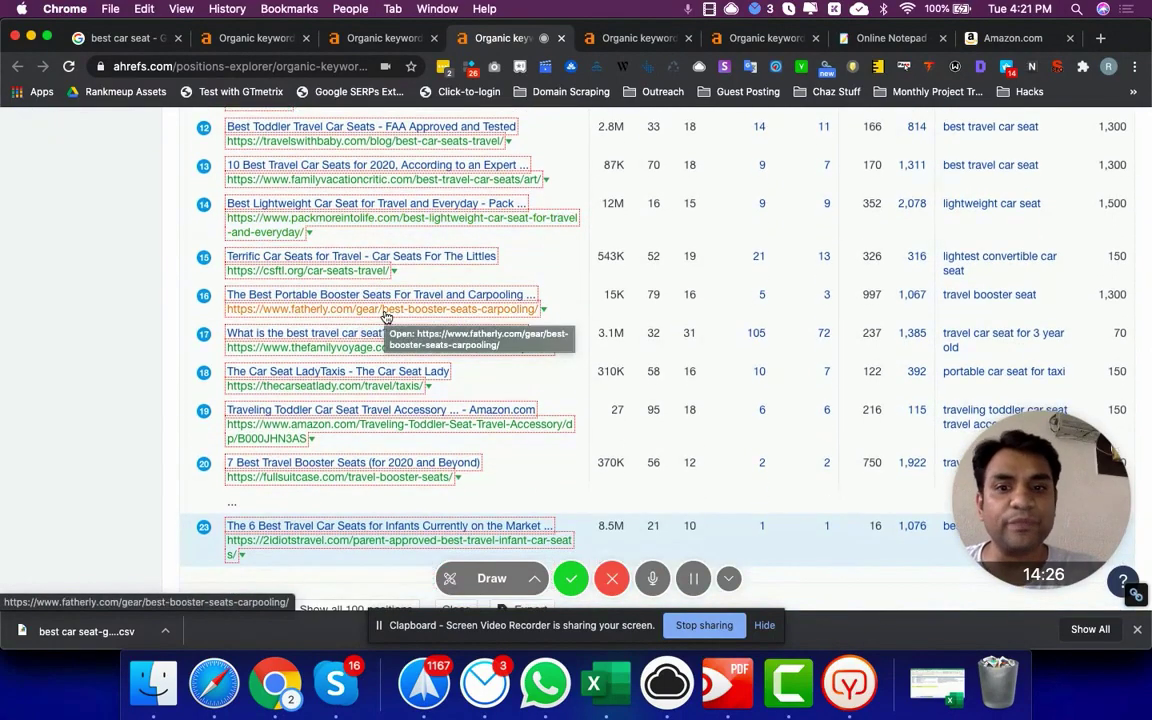
pyautogui.scroll(12, 386, 317)
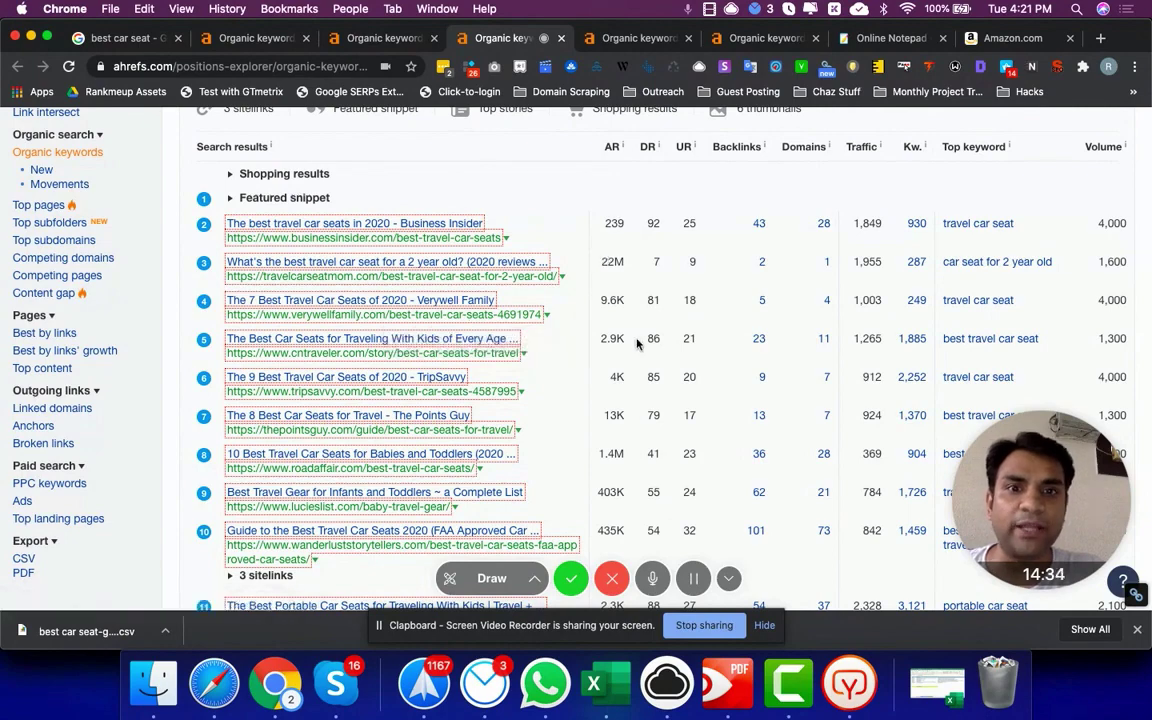
pyautogui.scroll(3, 637, 343)
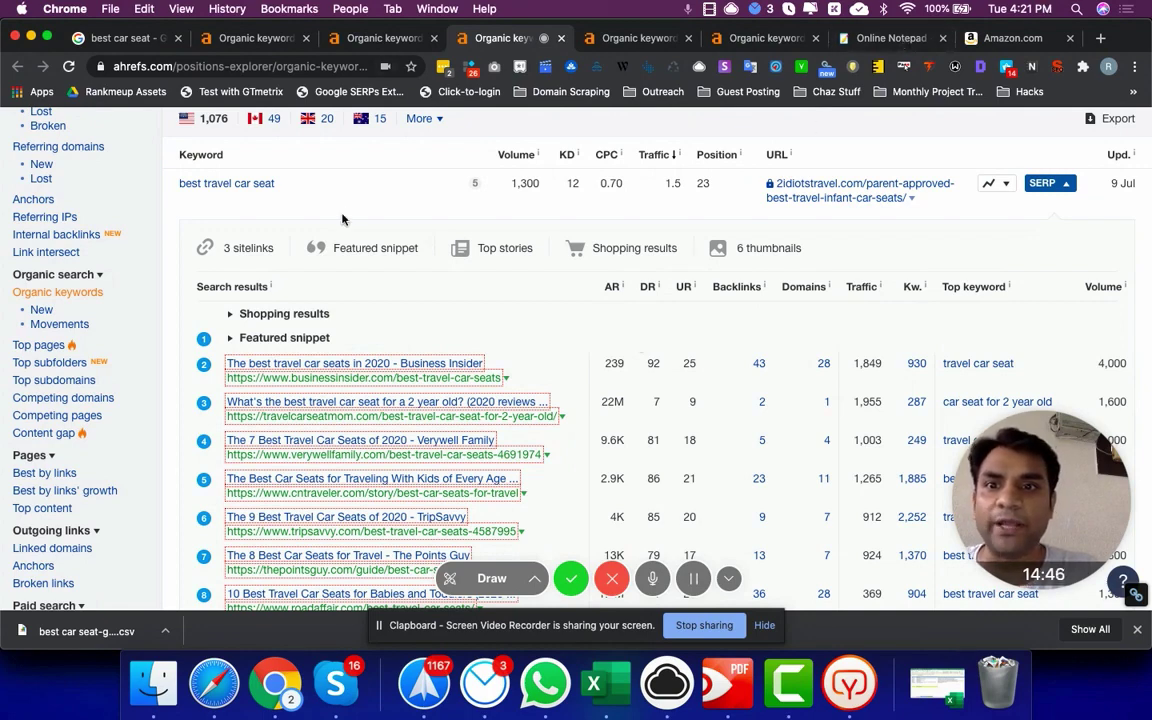
# Copy the domain 2idiotstravel.com from the report's address and paste it below Step 5 in the Online Notepad note
pyautogui.scroll(3, 157, 160)
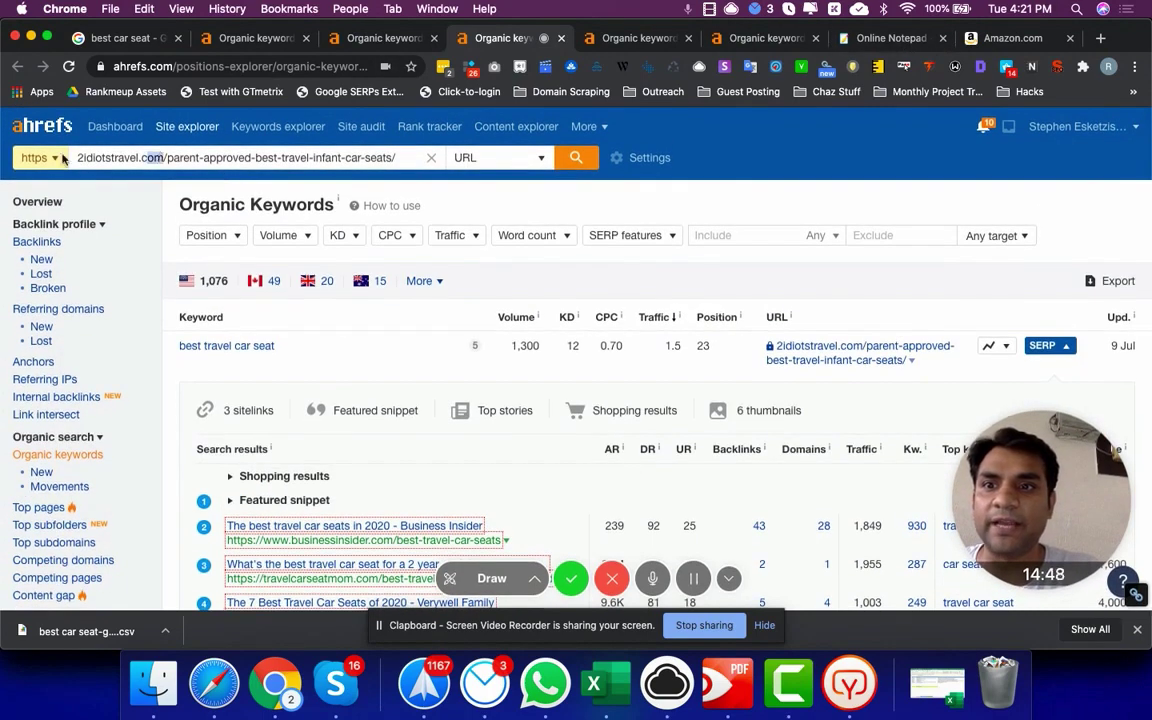
pyautogui.doubleClick(124, 158)
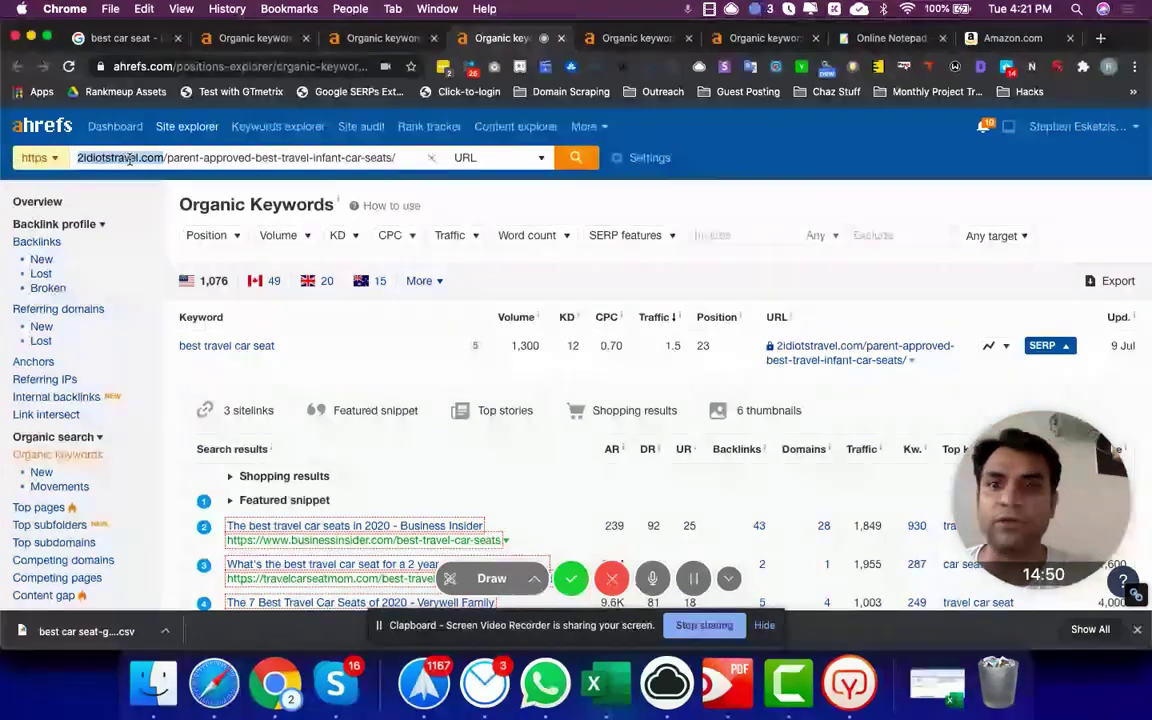
pyautogui.press('super+c')
pyautogui.click(869, 40)
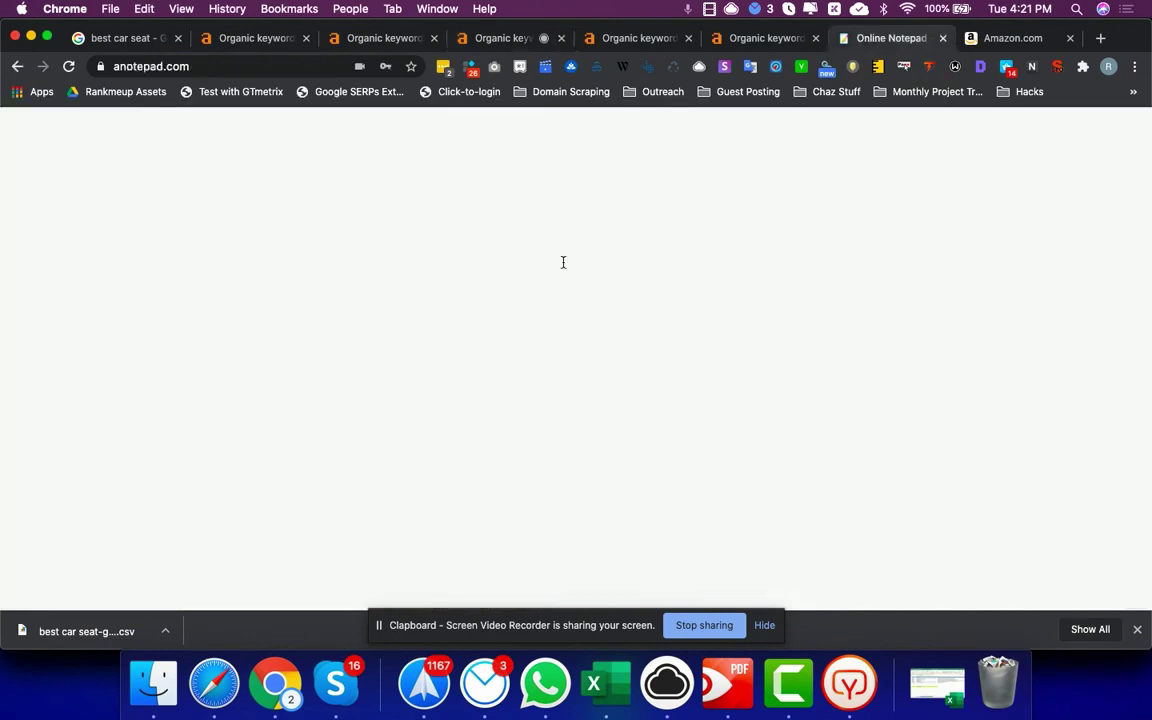
pyautogui.press('Return')
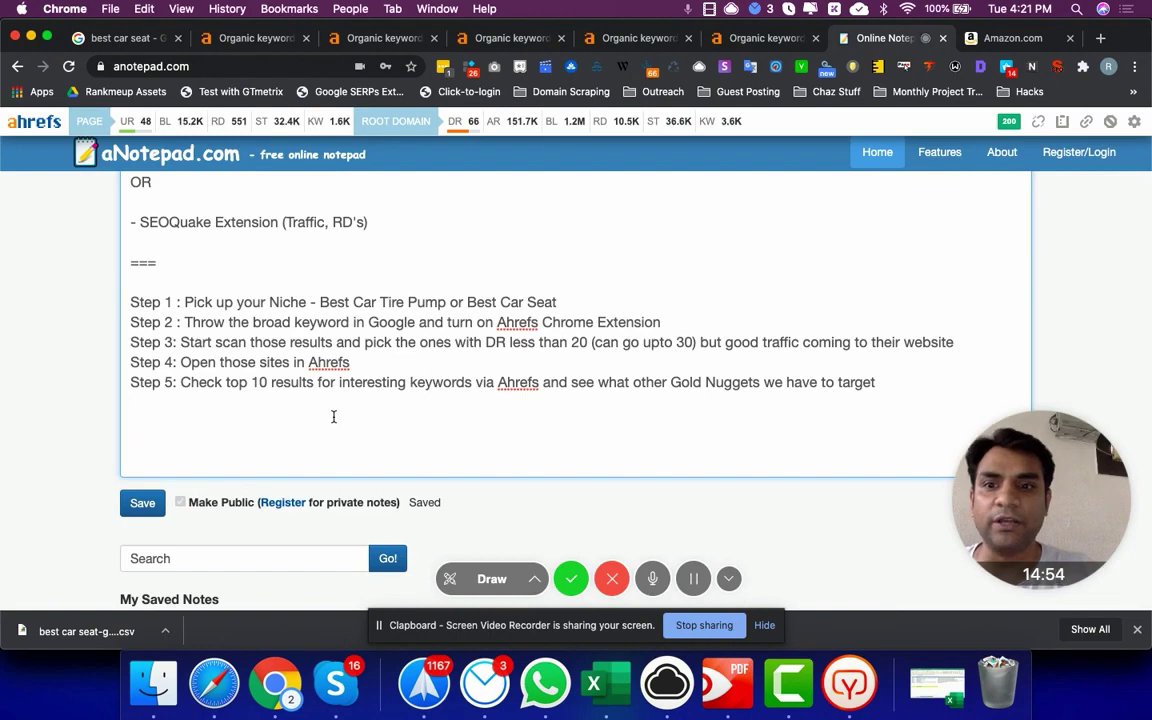
pyautogui.press('super+v')
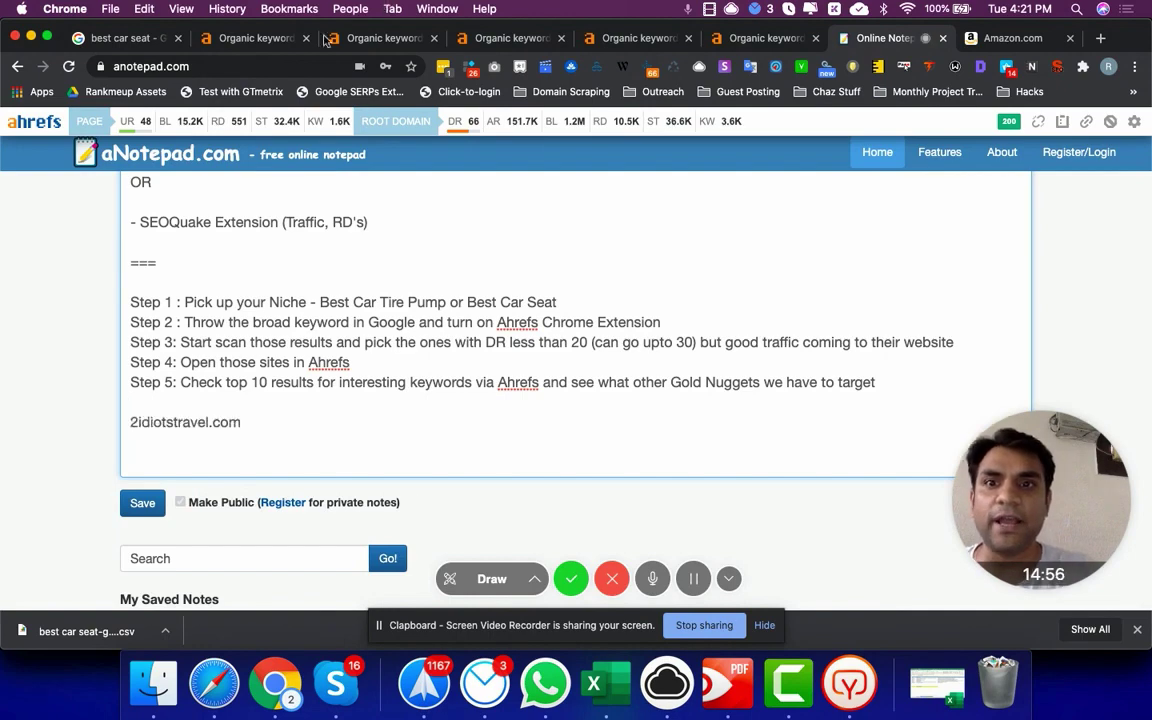
# Copy travelcarseatmom.com/ from its organic keywords report and paste it beneath 2idiotstravel.com in the Online Notepad note
pyautogui.click(255, 38)
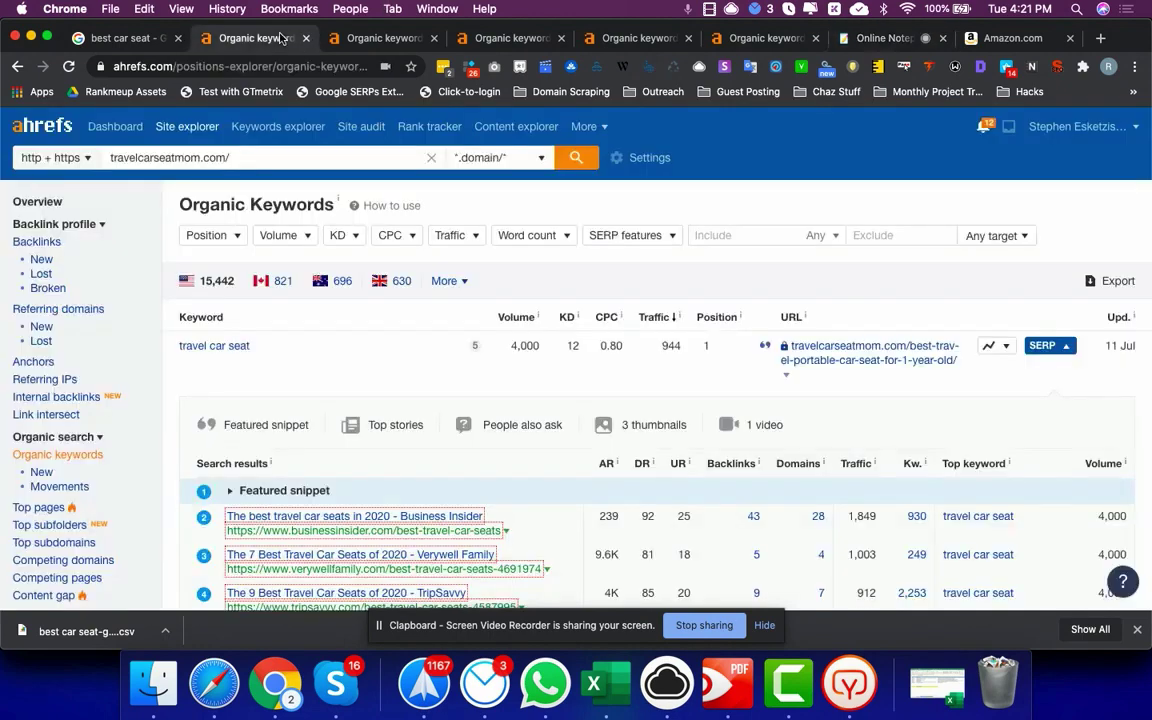
pyautogui.click(234, 160)
pyautogui.press('super+a')
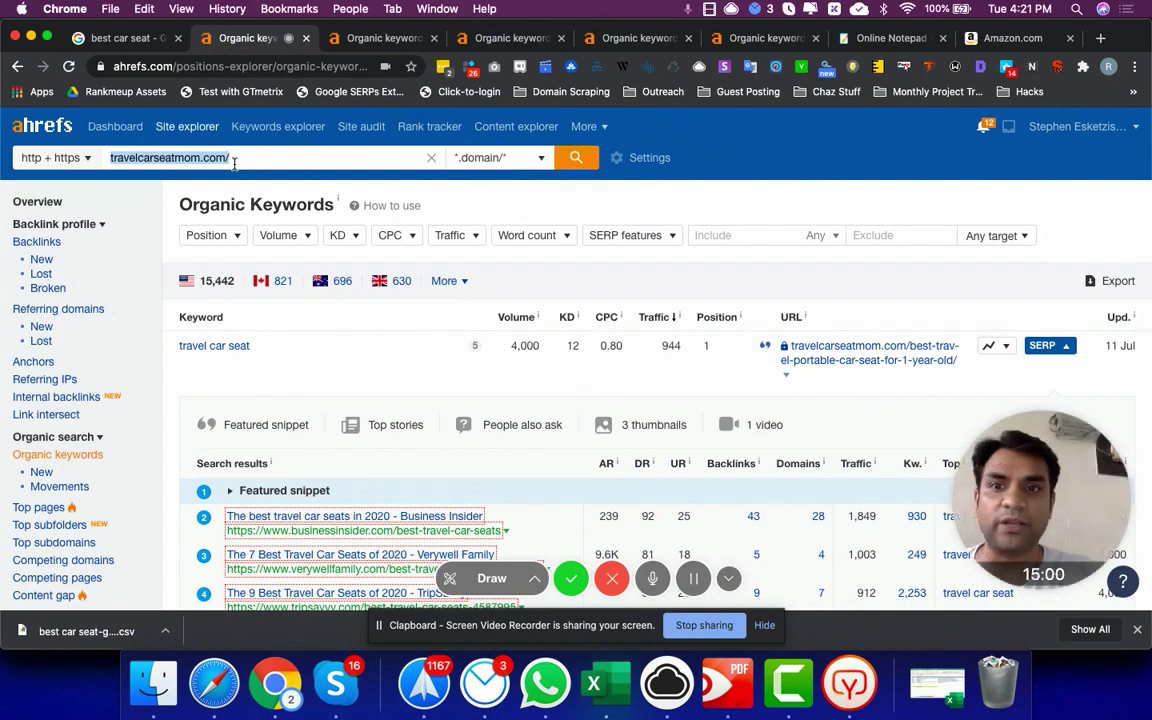
pyautogui.press('super+c')
pyautogui.click(860, 36)
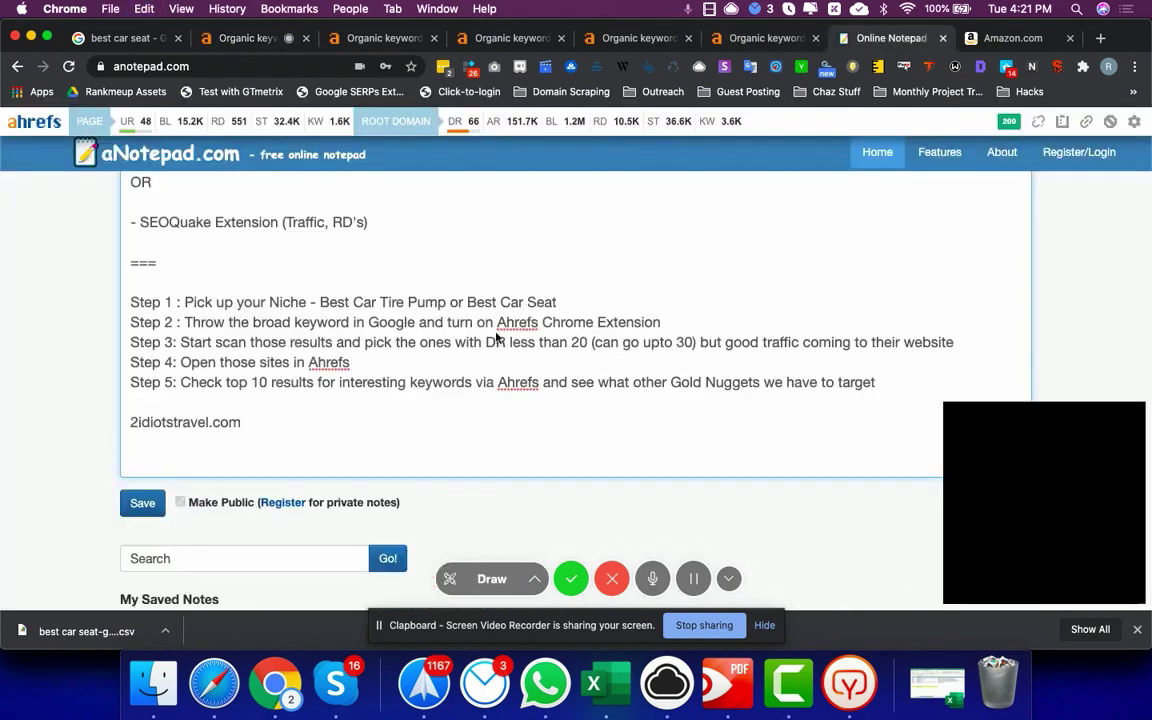
pyautogui.click(249, 465)
pyautogui.press('super+v')
pyautogui.press('Return')
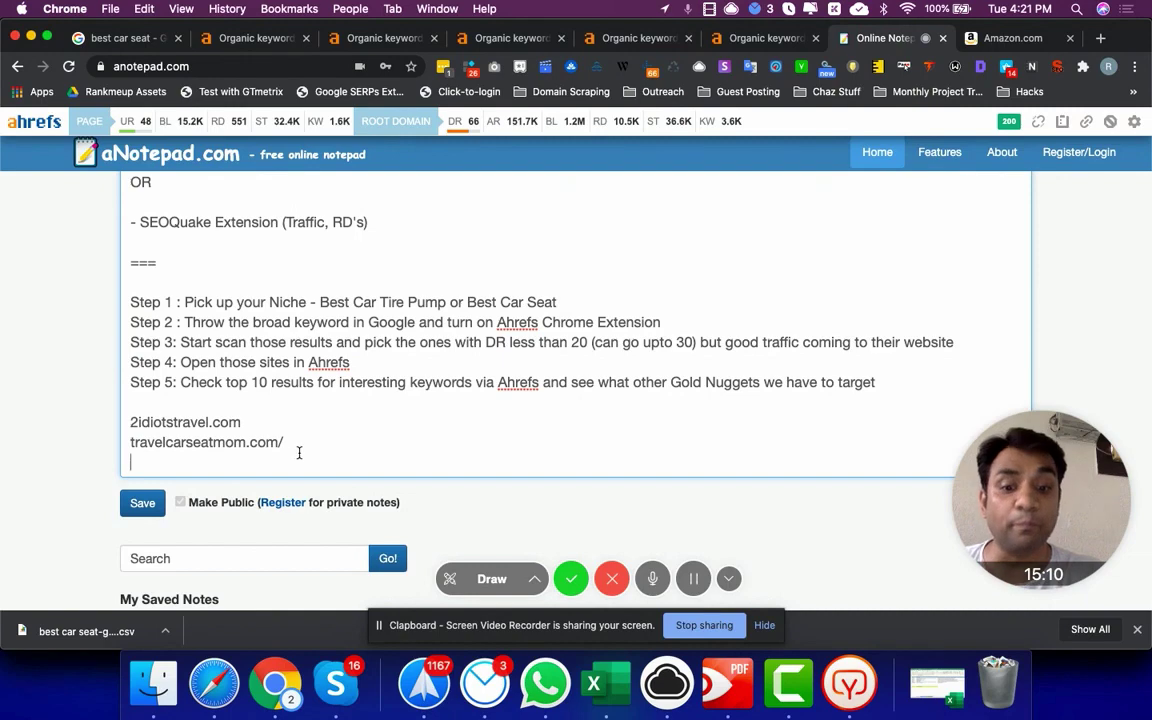
pyautogui.press('Return')
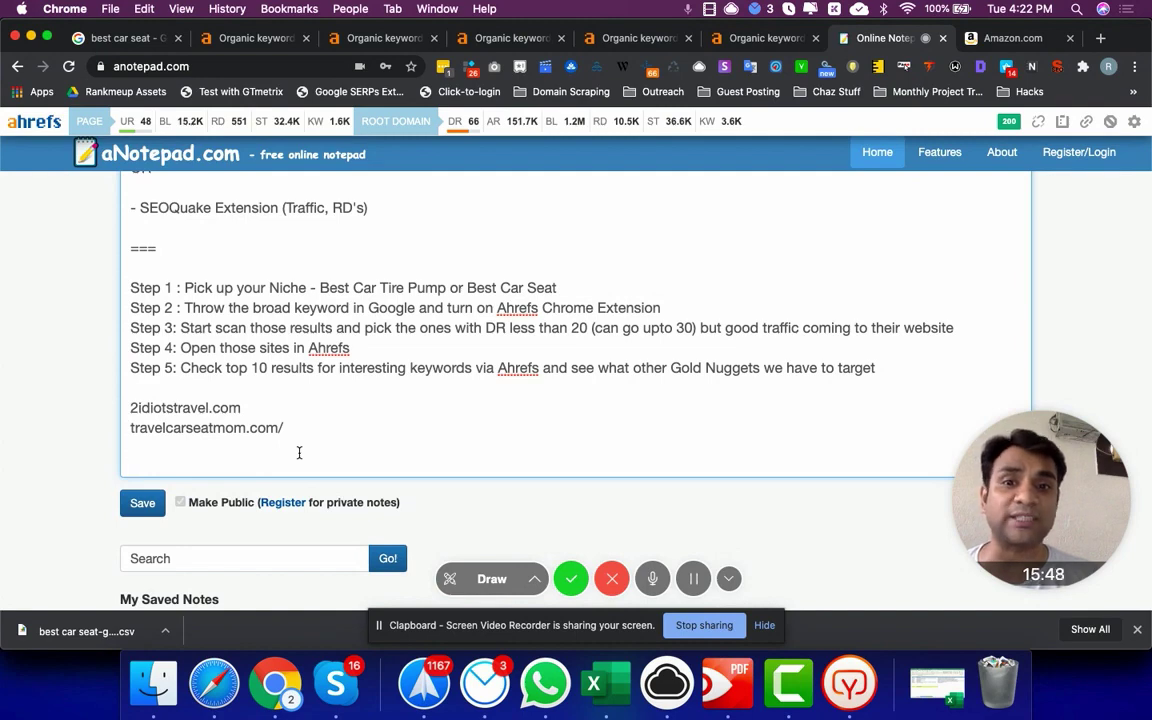
pyautogui.press('Return')
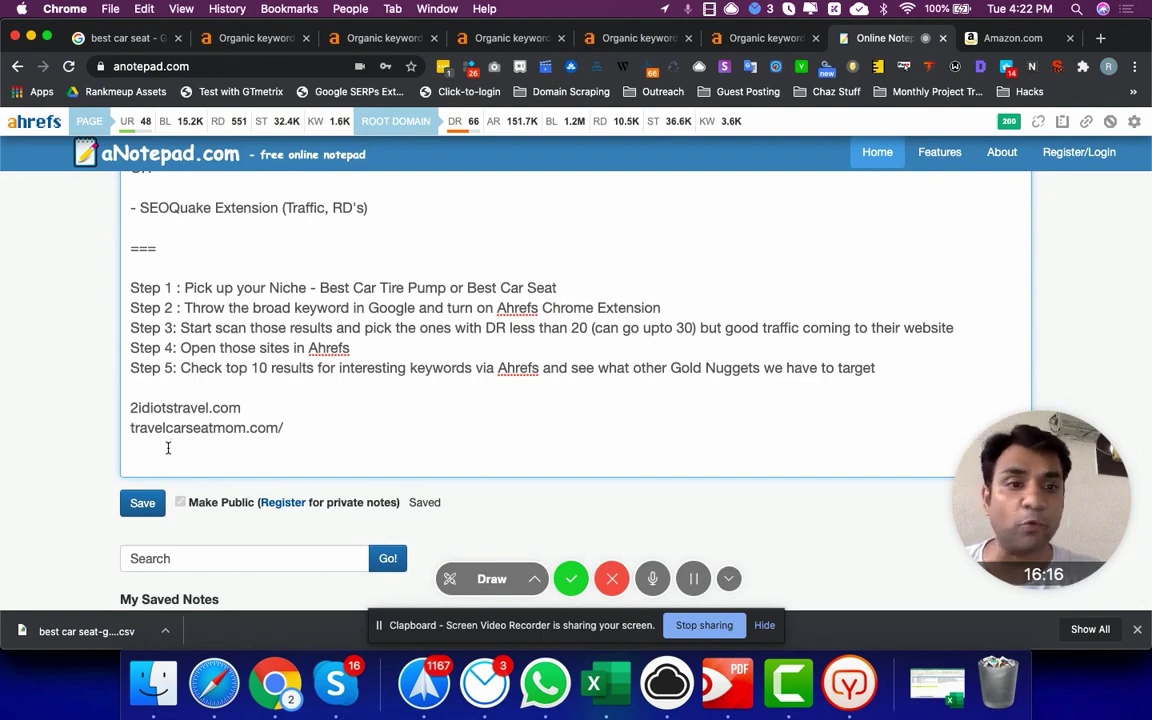
# Highlight the two noted domains and review the note's list of tools and research steps
pyautogui.moveTo(302, 429); pyautogui.dragTo(103, 415)
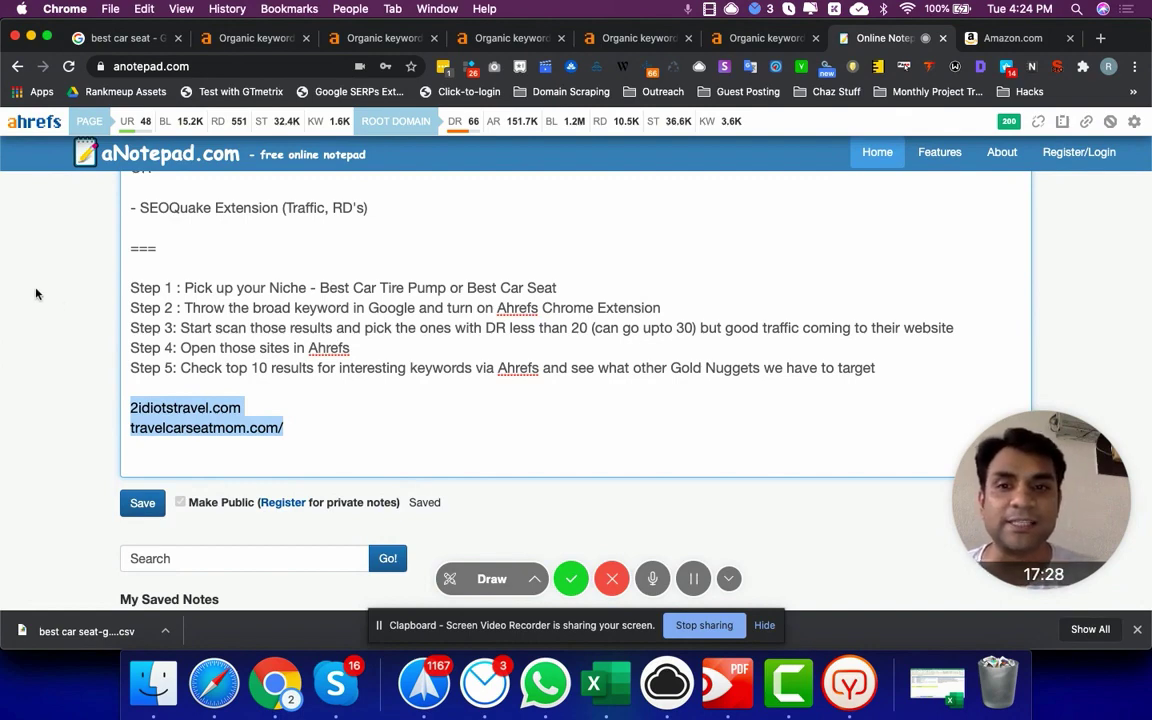
pyautogui.scroll(1, 272, 362)
pyautogui.scroll(5, 300, 330)
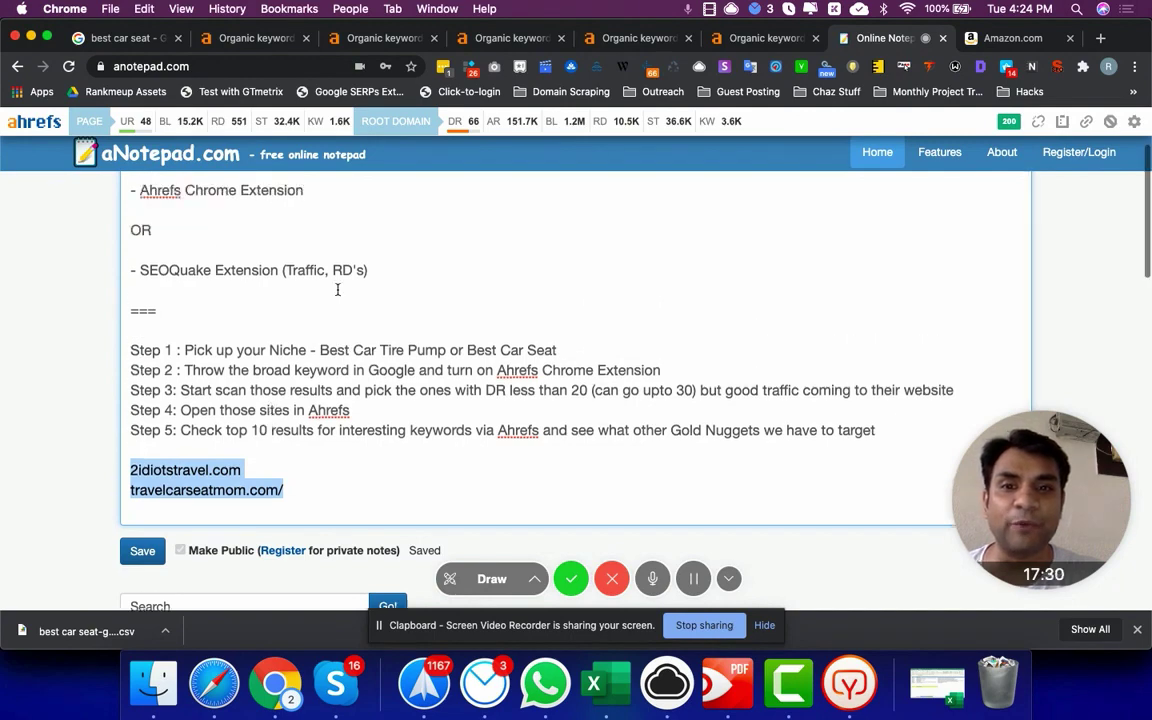
pyautogui.scroll(-1, 337, 289)
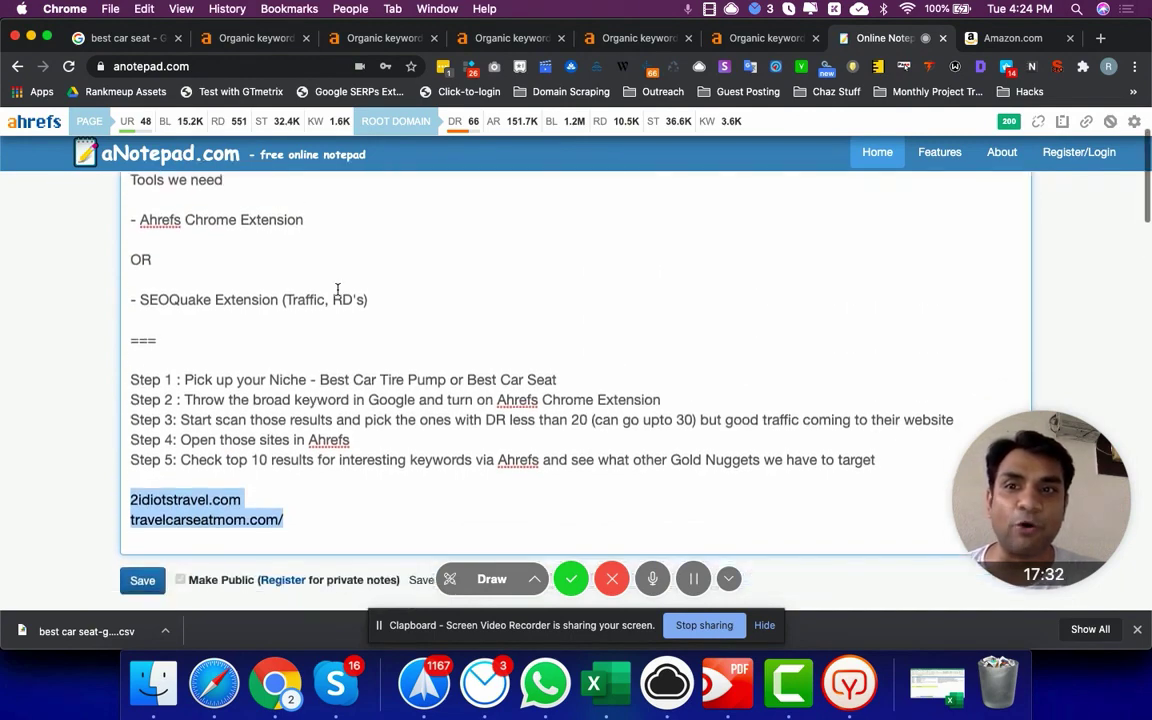